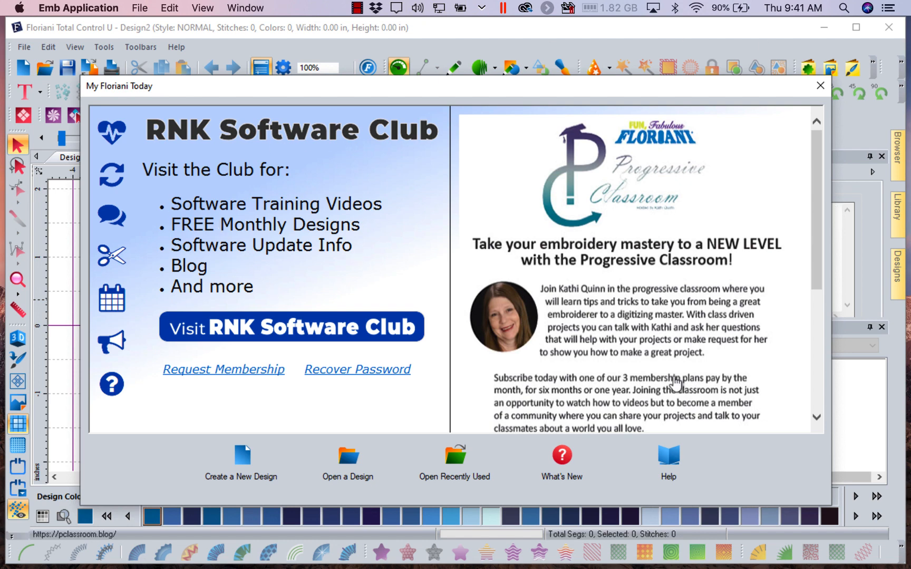
# - Read through the Progressive Classroom announcement in the My Floriani Today window and open its website in Microsoft Edge
pyautogui.moveTo(818, 189); pyautogui.dragTo(816, 243)
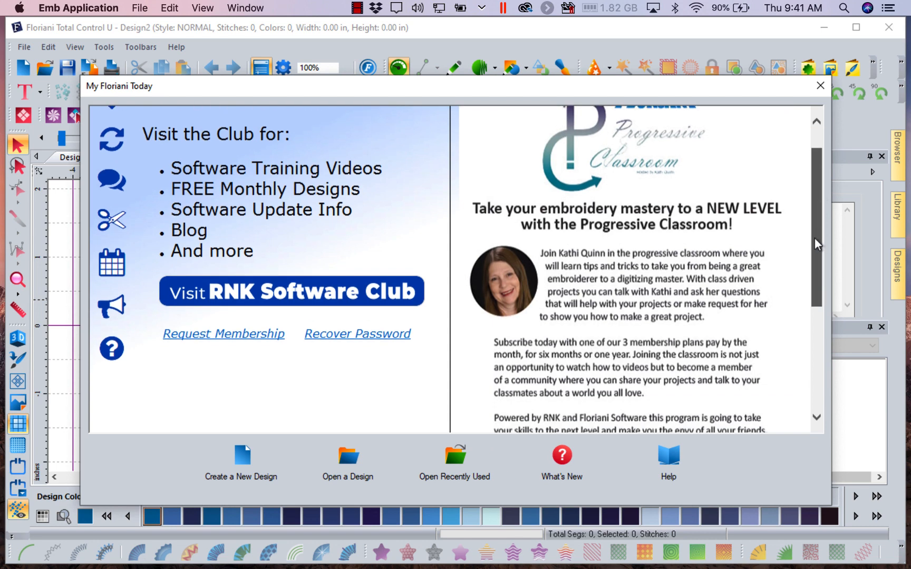
pyautogui.scroll(-6, 812, 254)
pyautogui.scroll(4, 821, 232)
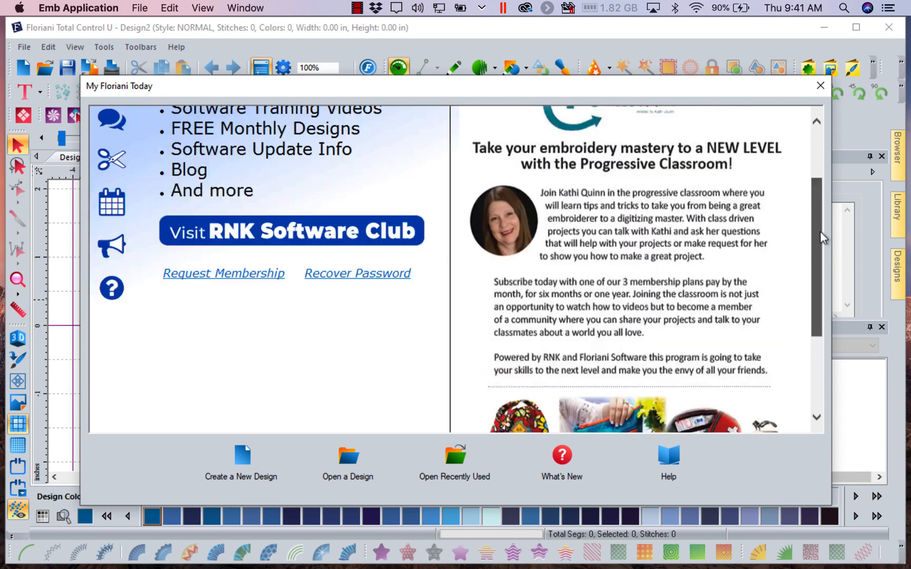
pyautogui.scroll(1, 823, 230)
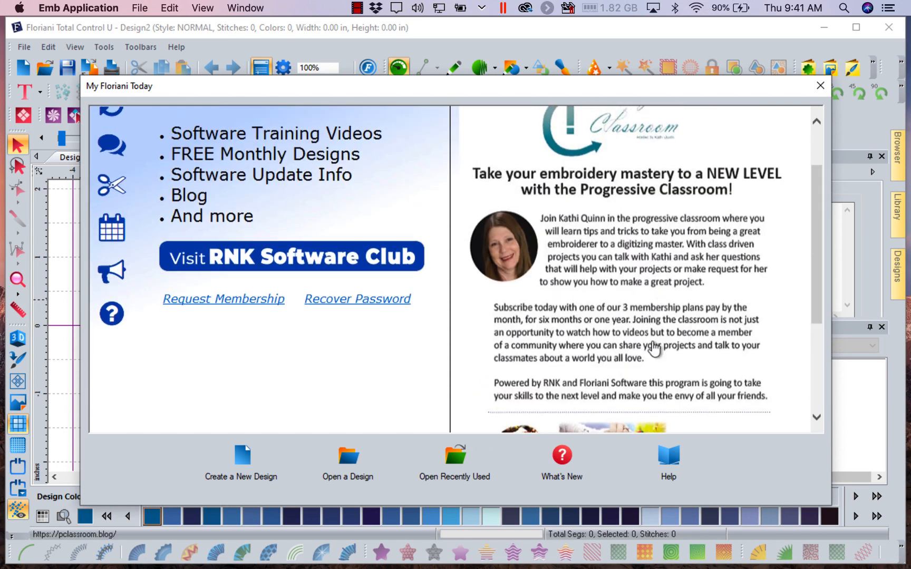
pyautogui.click(640, 286)
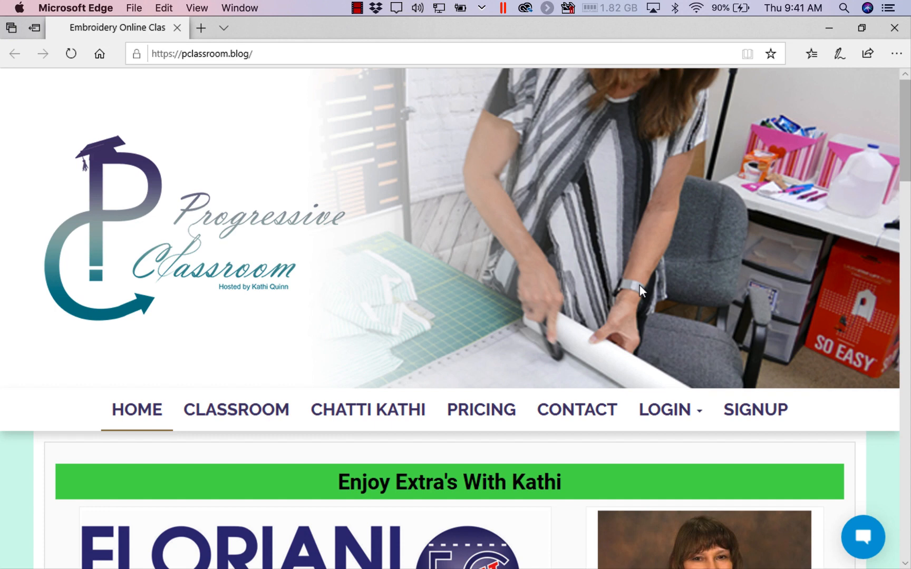
# - Review the Progressive Classroom home page down to its footer, covering the projects, mask video, special offer and new features
pyautogui.scroll(-10, 640, 285)
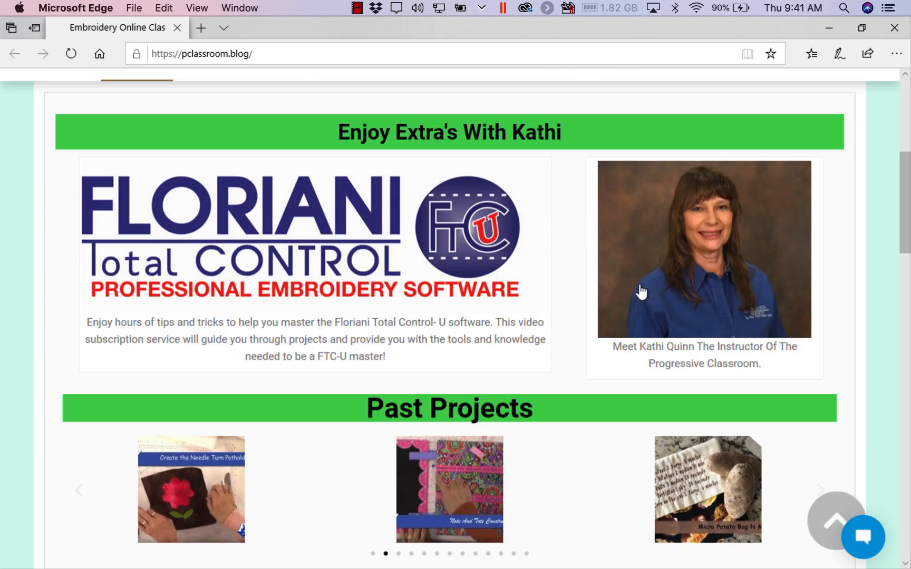
pyautogui.scroll(-1, 640, 285)
pyautogui.scroll(-4, 640, 285)
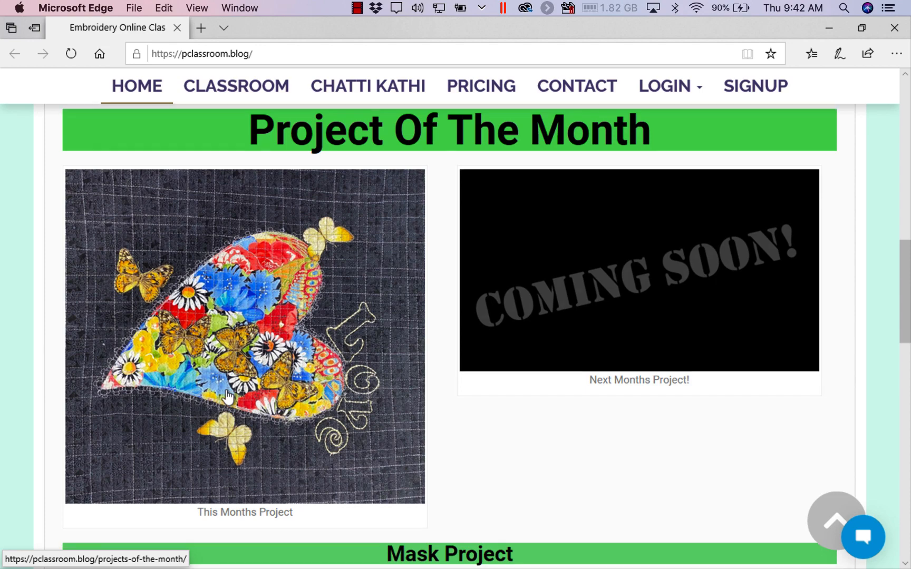
pyautogui.scroll(-5, 228, 397)
pyautogui.scroll(-15, 228, 397)
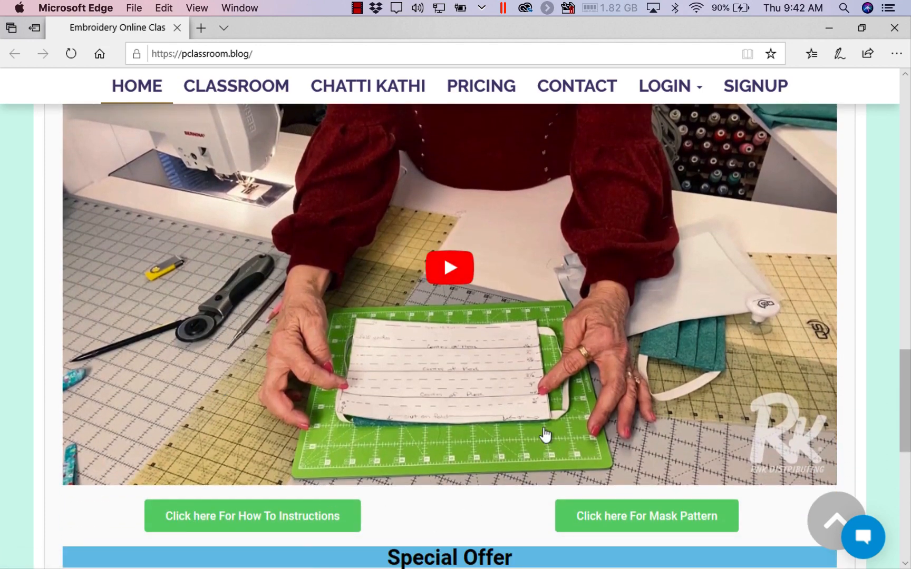
pyautogui.scroll(5, 545, 434)
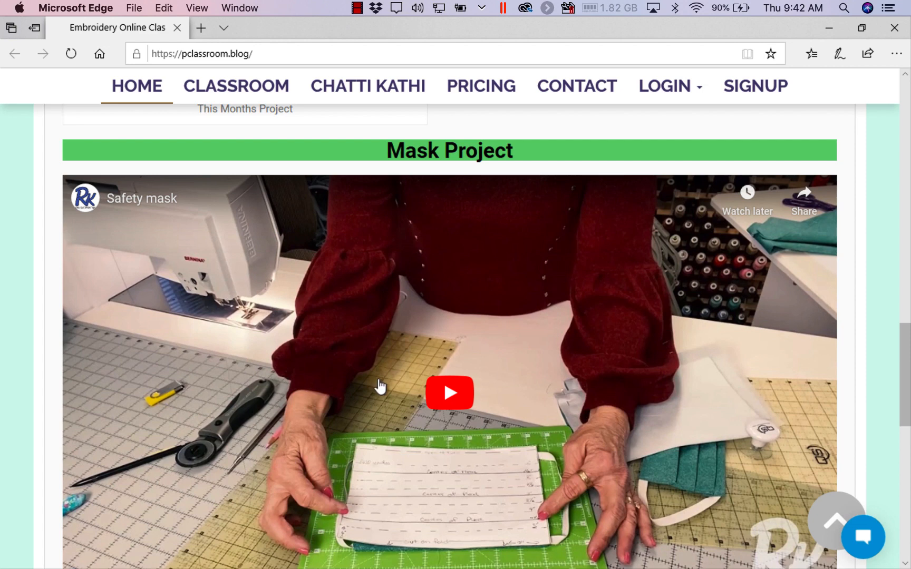
pyautogui.scroll(-3, 543, 497)
pyautogui.scroll(-3, 543, 496)
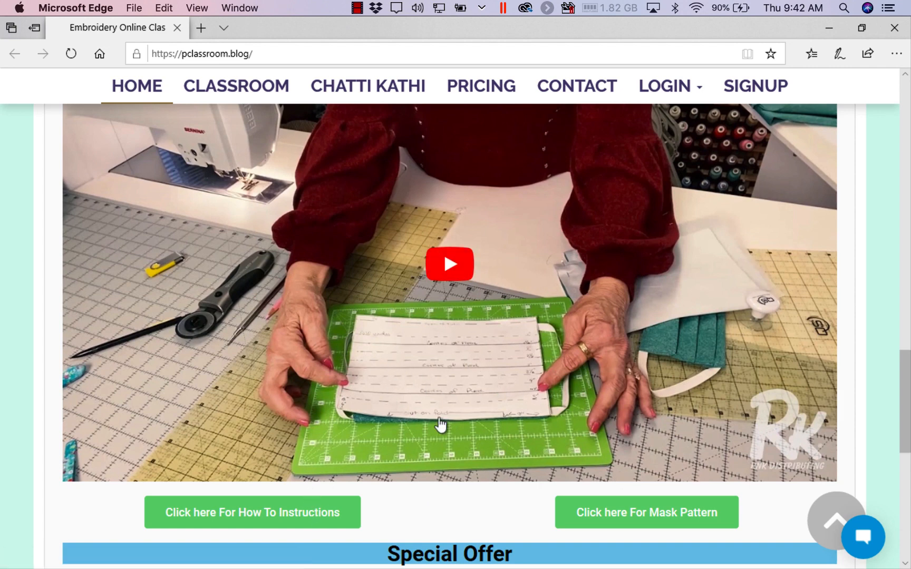
pyautogui.scroll(-3, 441, 422)
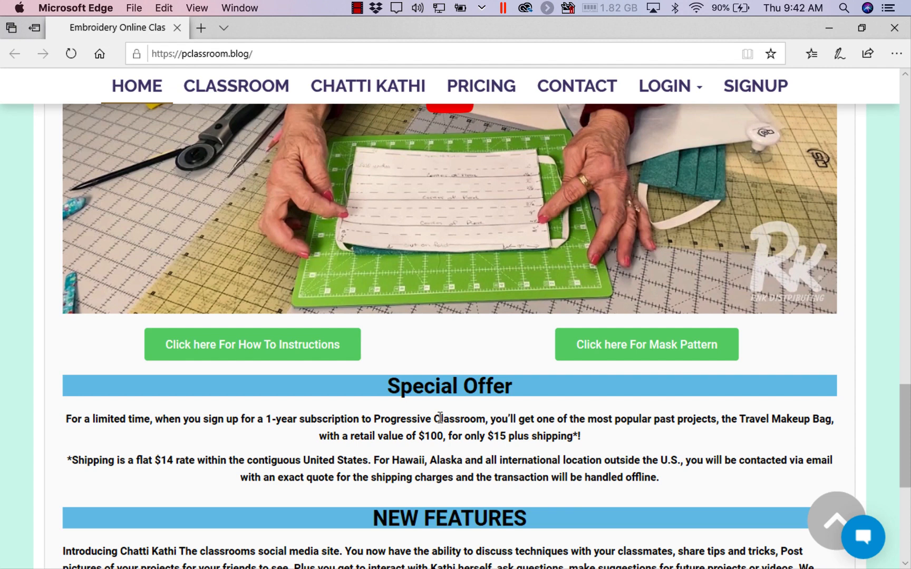
pyautogui.scroll(-5, 441, 418)
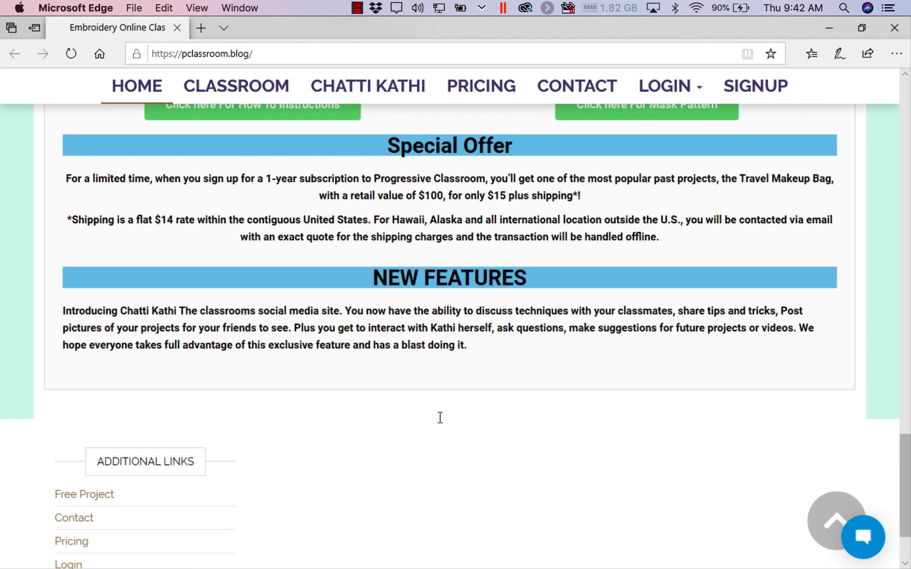
pyautogui.scroll(-2, 440, 417)
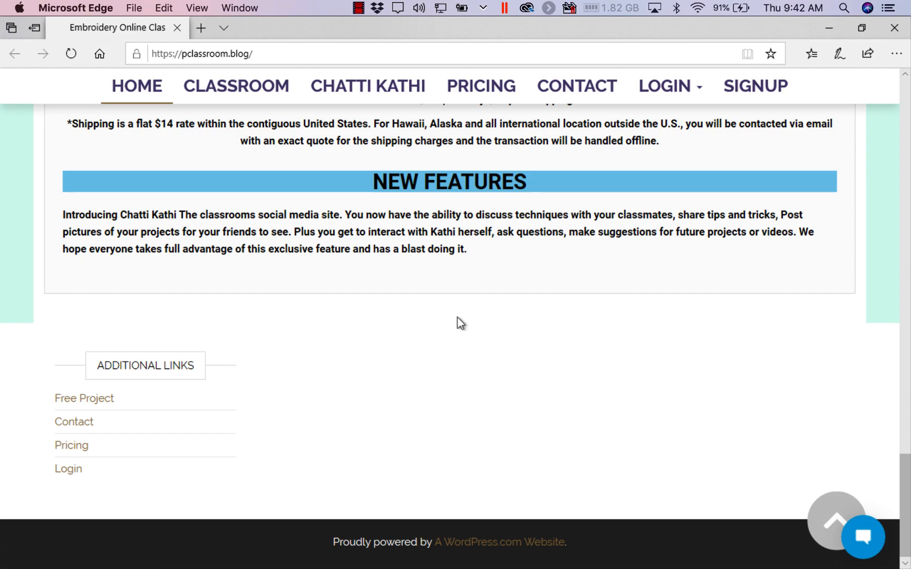
# - Revisit the home page's project sections and additional links, ending at the Floriani Total Control introduction
pyautogui.scroll(20, 457, 317)
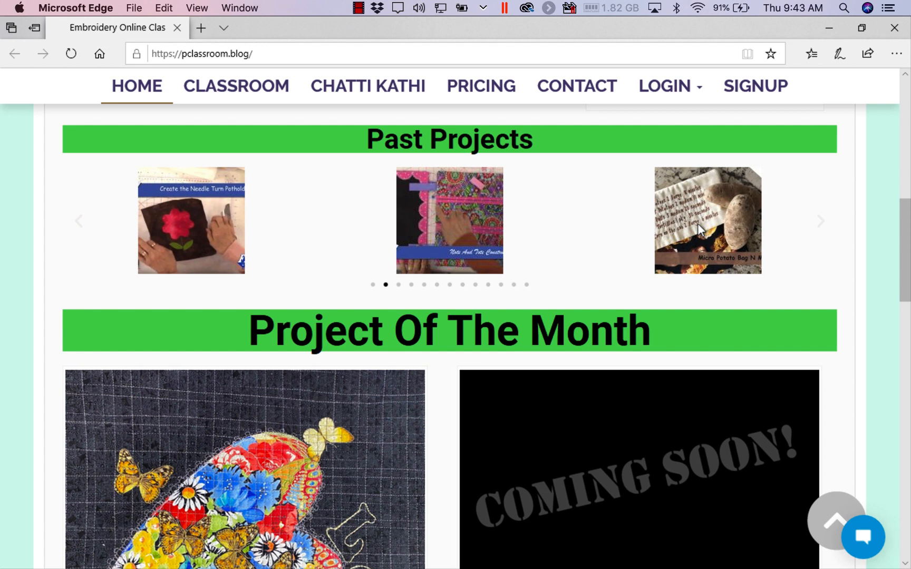
pyautogui.scroll(-15, 684, 309)
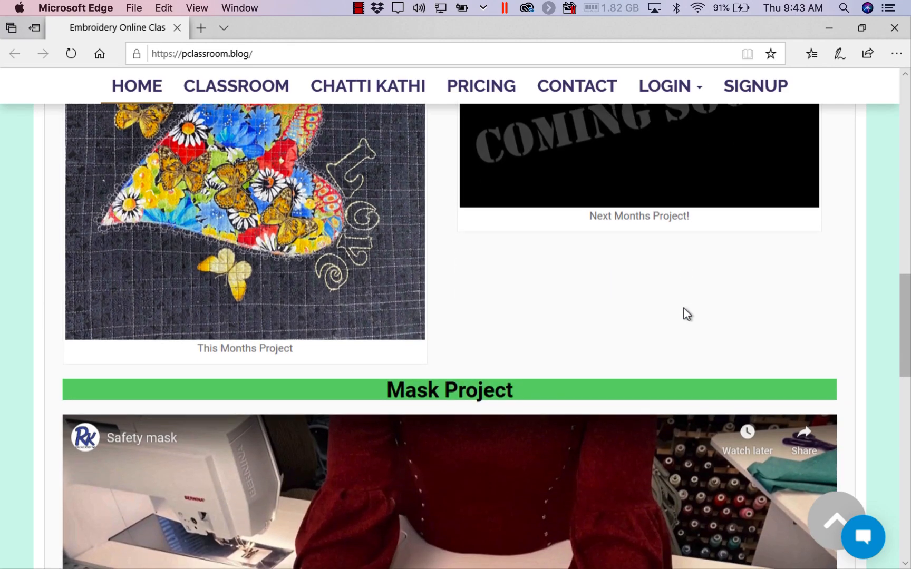
pyautogui.scroll(-8, 684, 308)
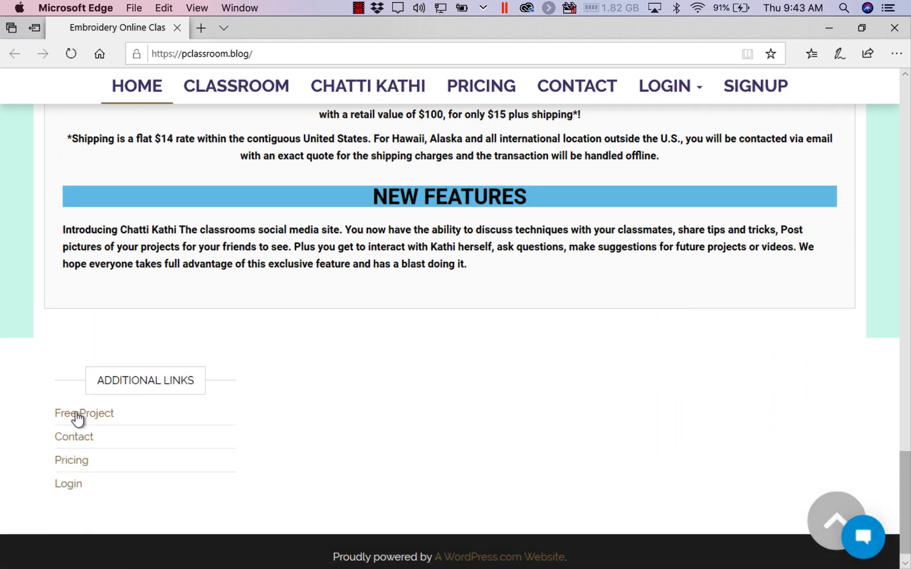
pyautogui.scroll(12, 403, 304)
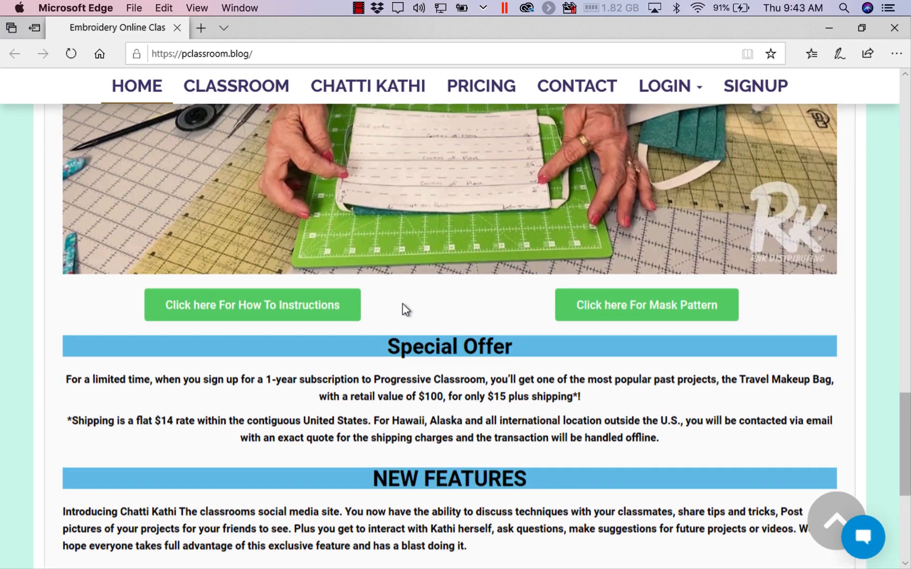
pyautogui.scroll(7, 403, 305)
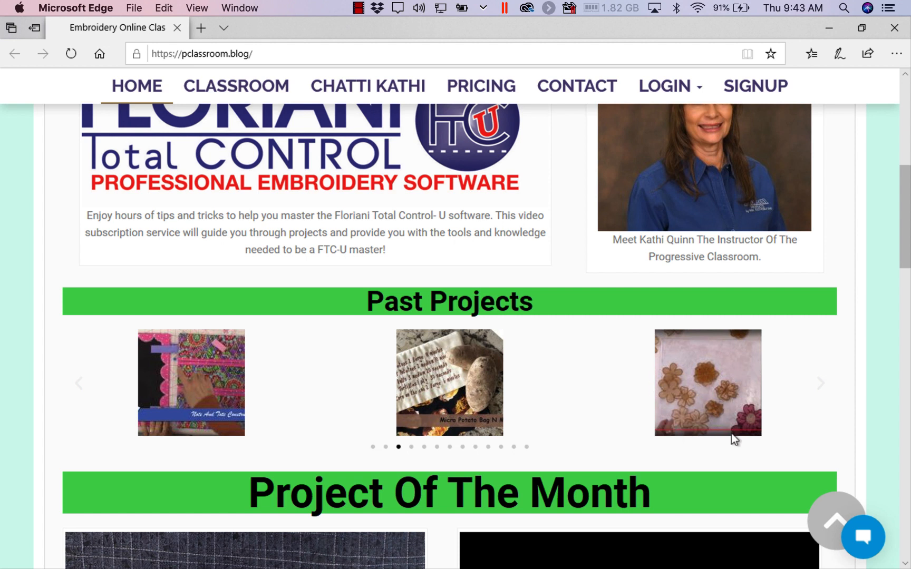
pyautogui.scroll(5, 572, 369)
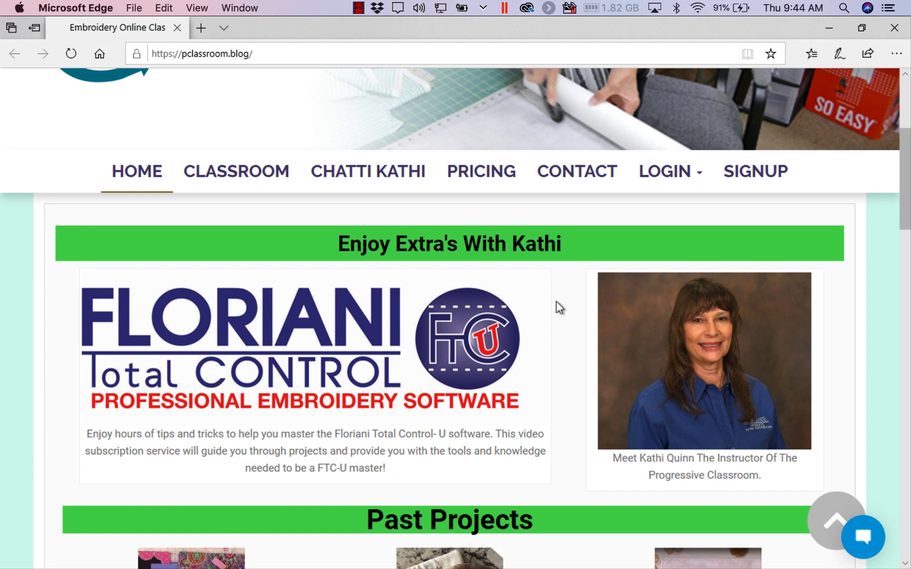
pyautogui.scroll(3, 556, 302)
# - Browse the Past Projects carousel one slide at a time, from the potato bag to the framed birds project
pyautogui.scroll(-4, 555, 302)
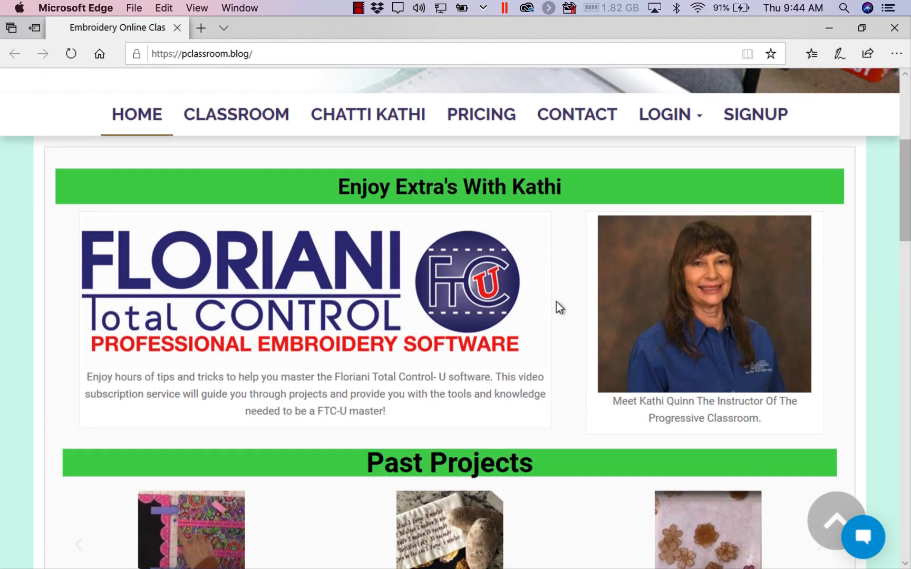
pyautogui.scroll(-4, 555, 302)
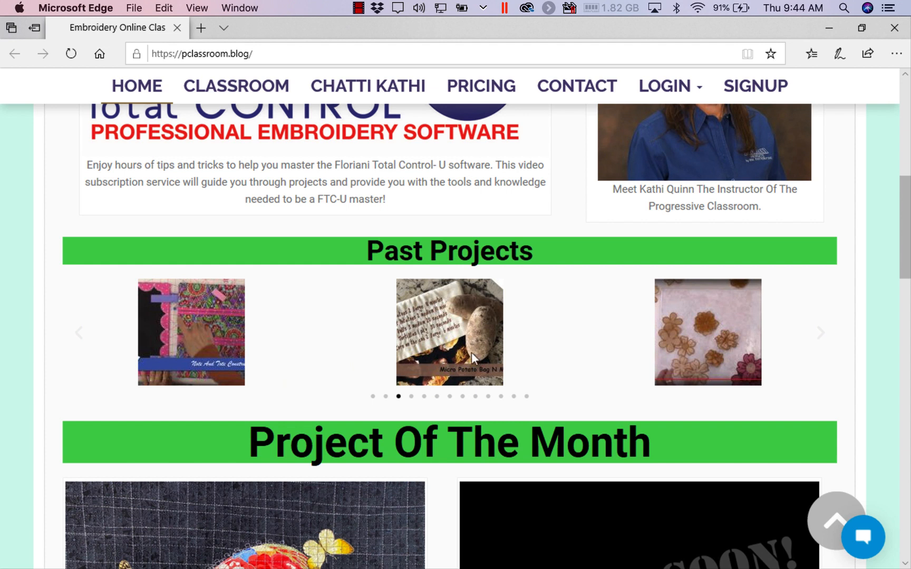
pyautogui.click(412, 396)
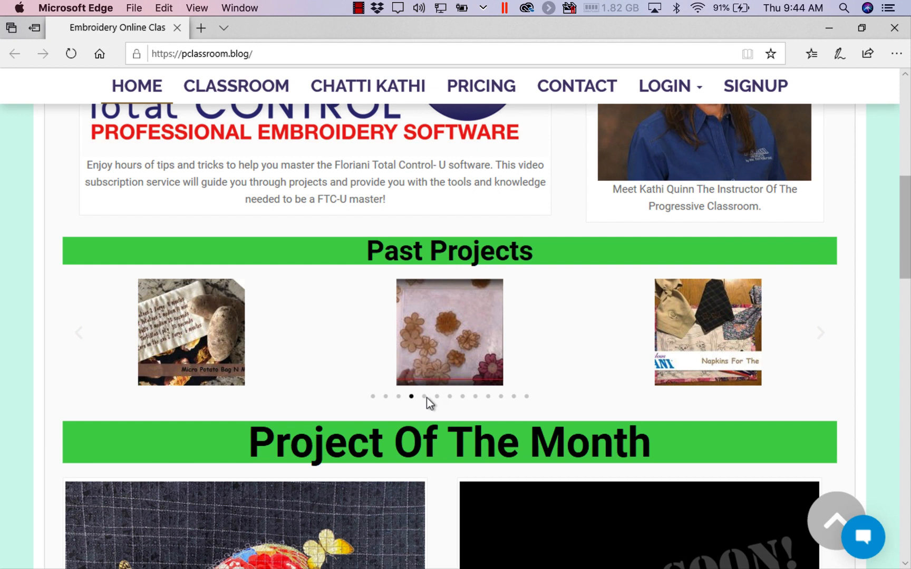
pyautogui.click(424, 403)
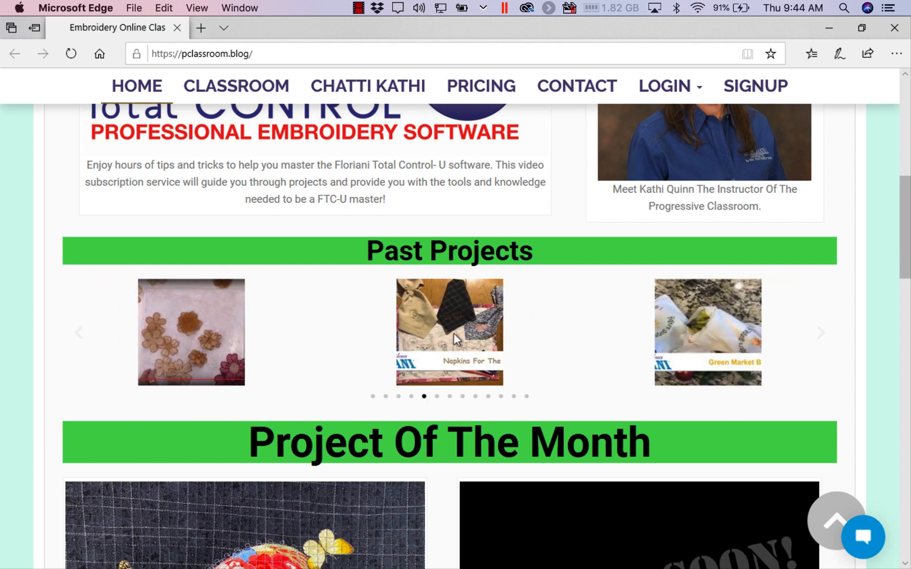
pyautogui.click(438, 397)
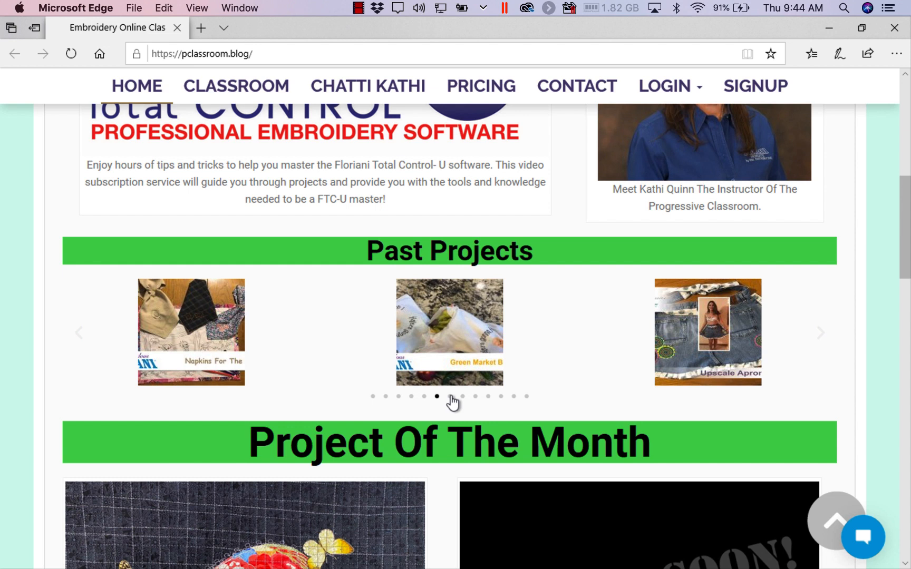
pyautogui.click(451, 397)
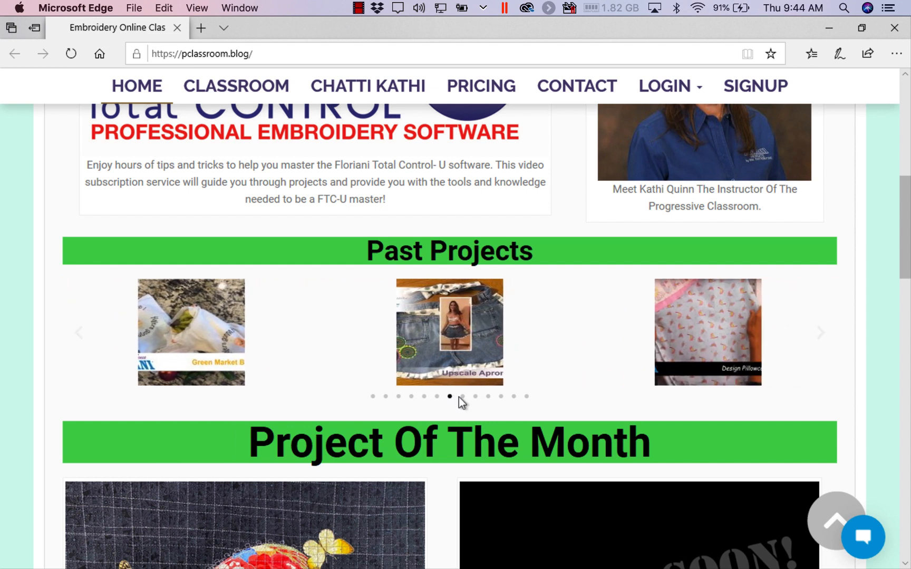
pyautogui.click(463, 397)
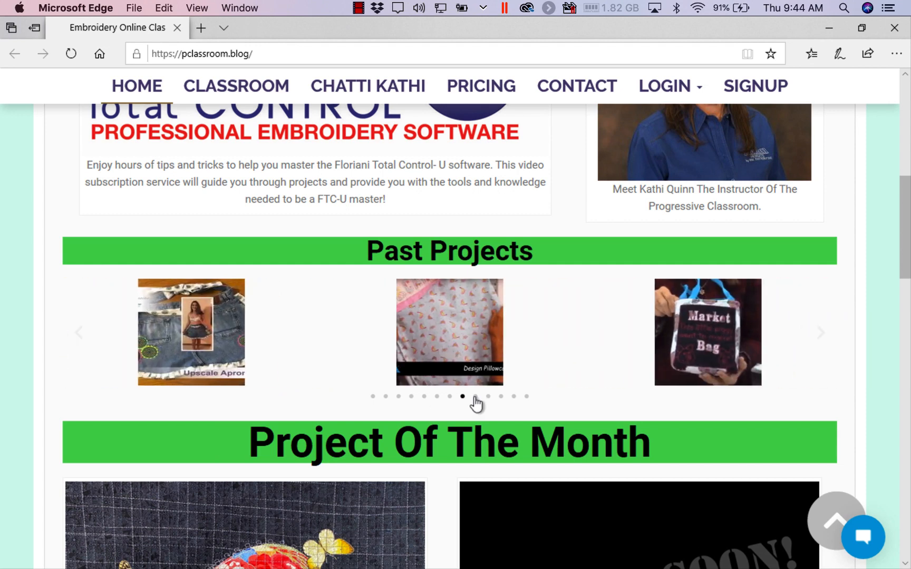
pyautogui.click(475, 397)
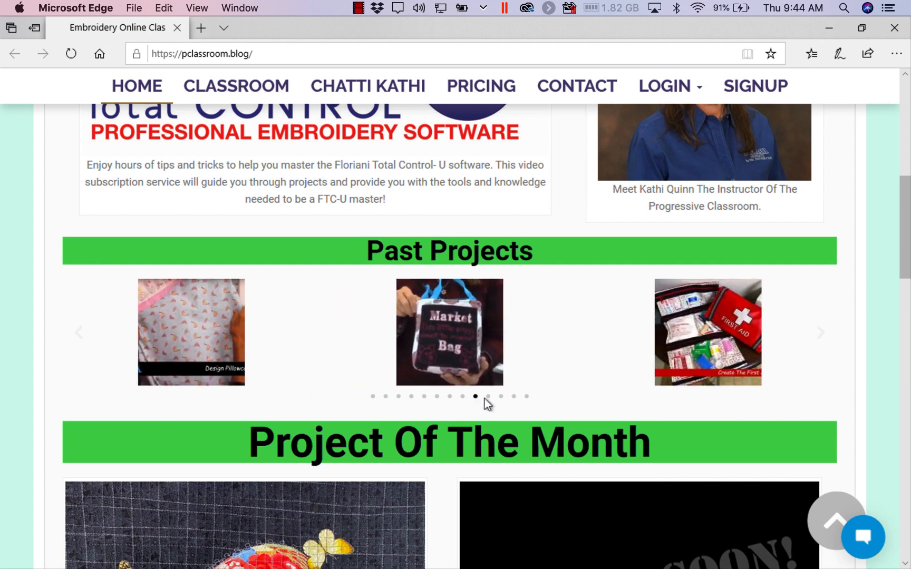
pyautogui.click(488, 397)
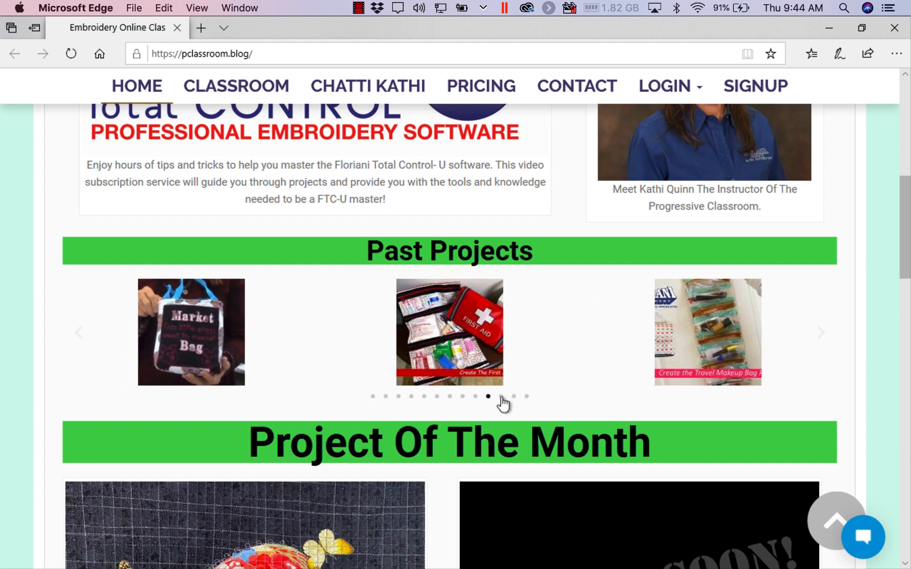
pyautogui.click(502, 397)
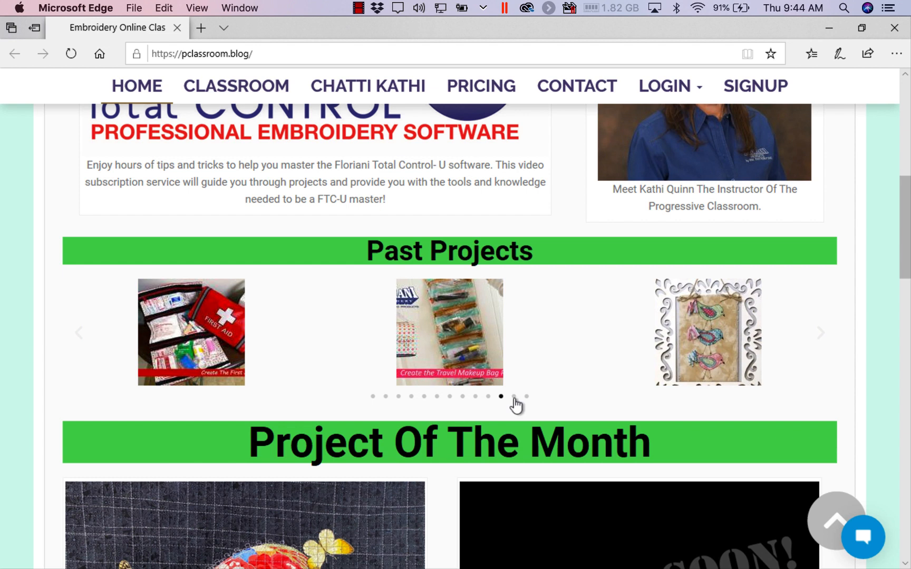
pyautogui.click(514, 397)
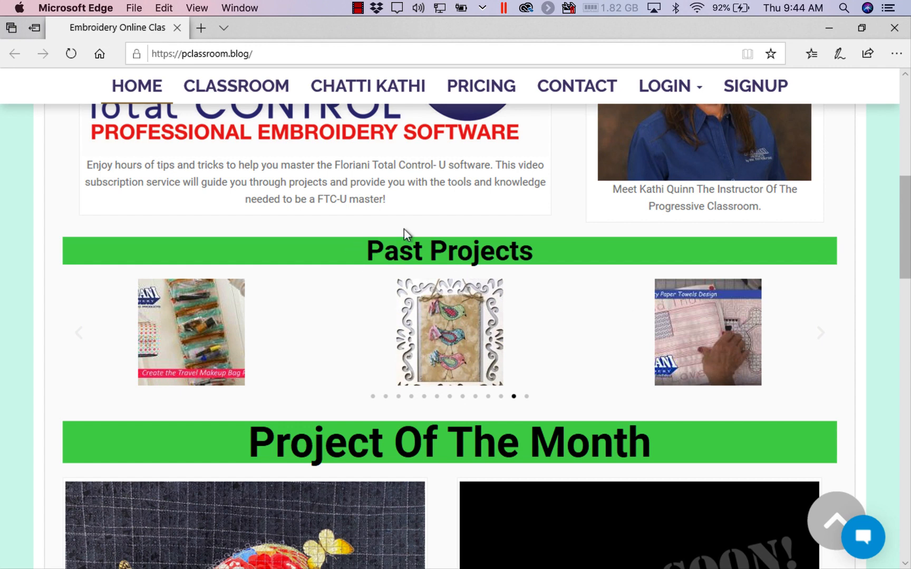
# - Close the website's browser window, return to Floriani Total Control U and dismiss the My Floriani Today window
pyautogui.scroll(4, 403, 229)
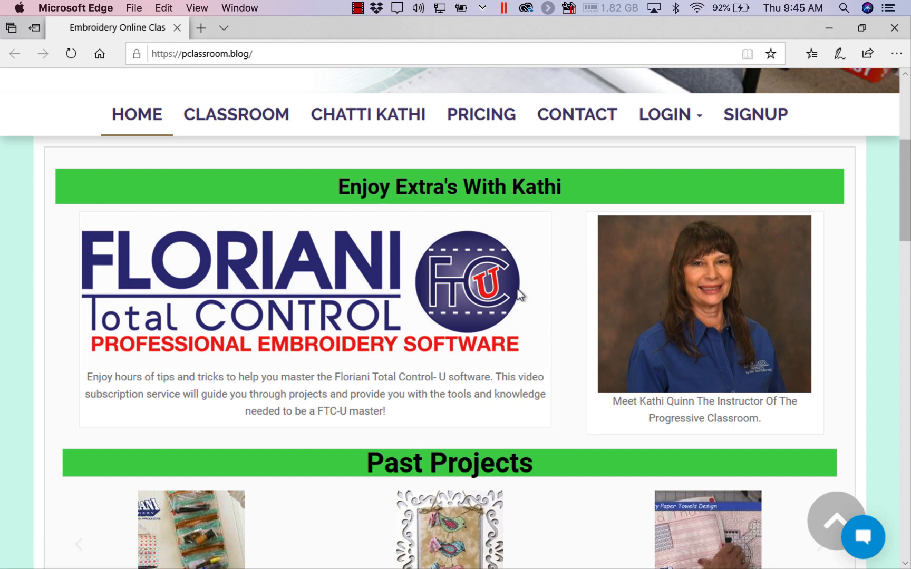
pyautogui.scroll(2, 517, 295)
pyautogui.scroll(3, 519, 310)
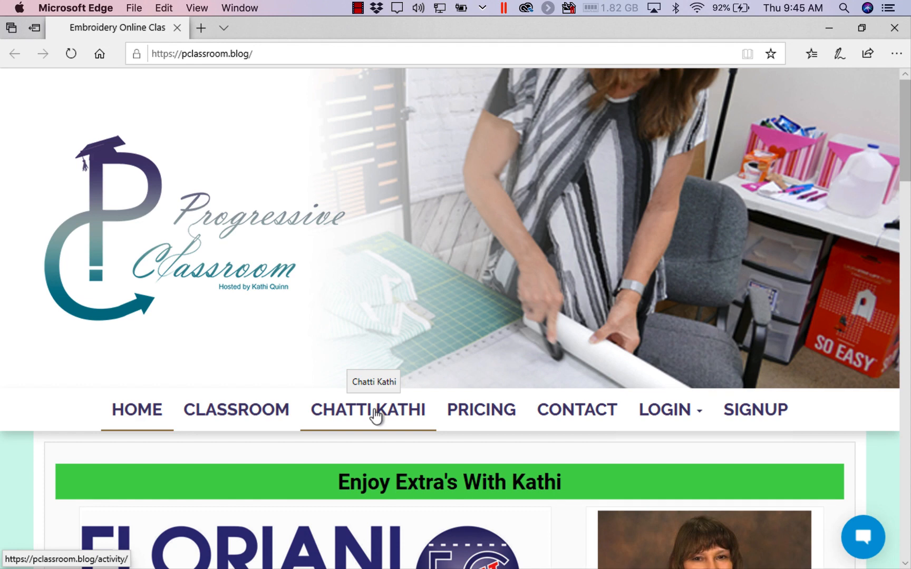
pyautogui.click(894, 29)
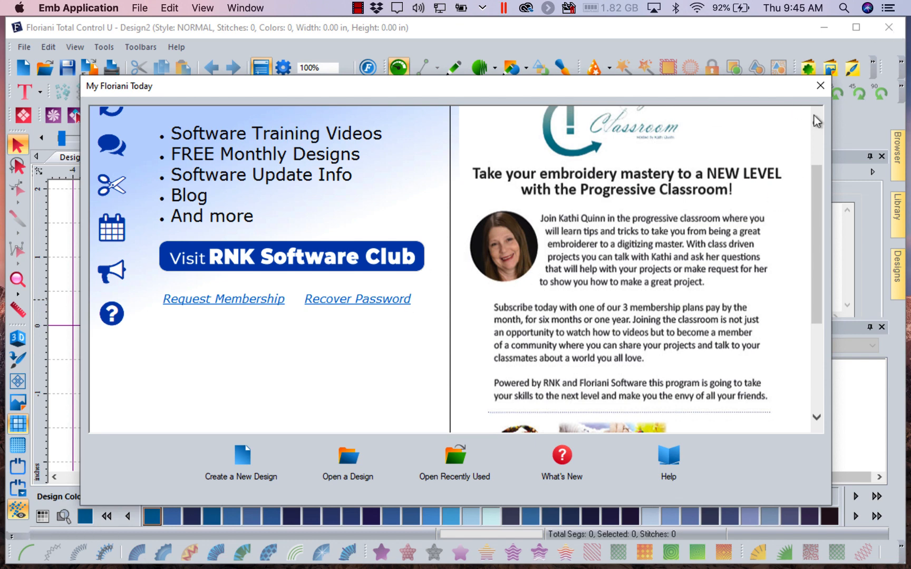
pyautogui.click(820, 86)
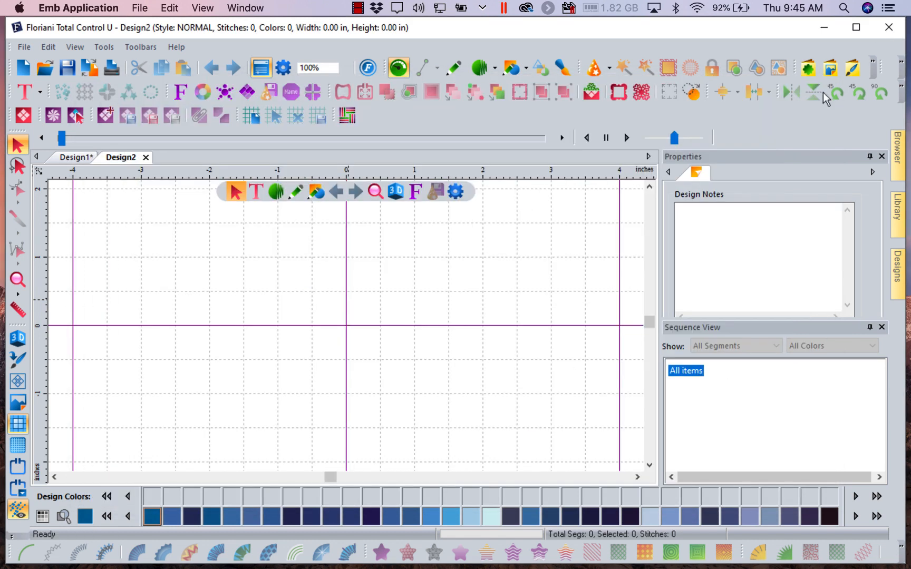
# - Create a new design and activate the Artwork tool in Line drawing mode
pyautogui.hotkey('ctrl', 'n')
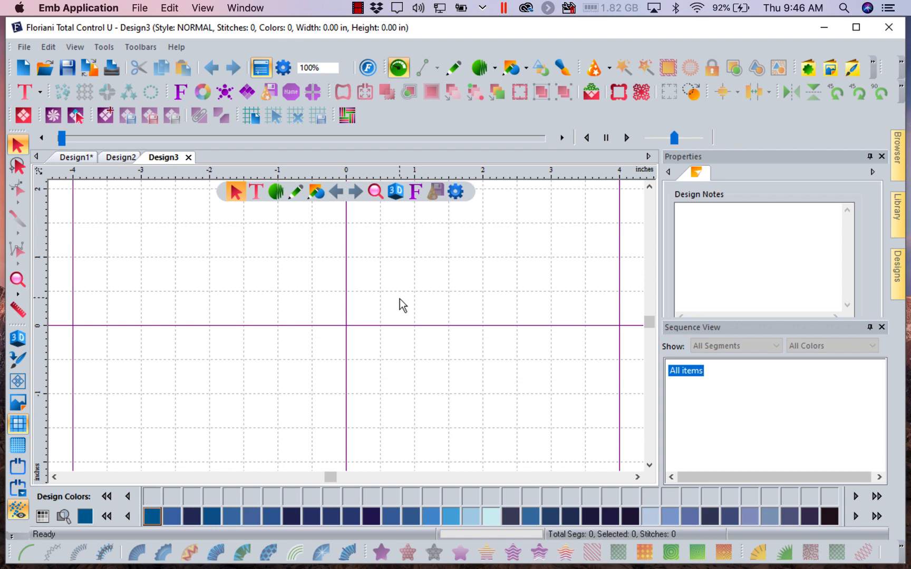
pyautogui.click(454, 74)
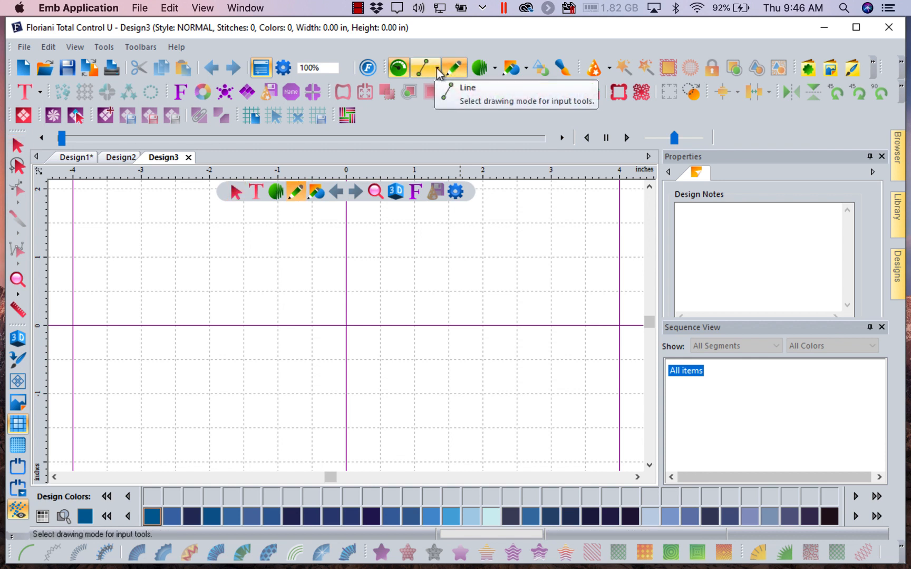
pyautogui.click(437, 69)
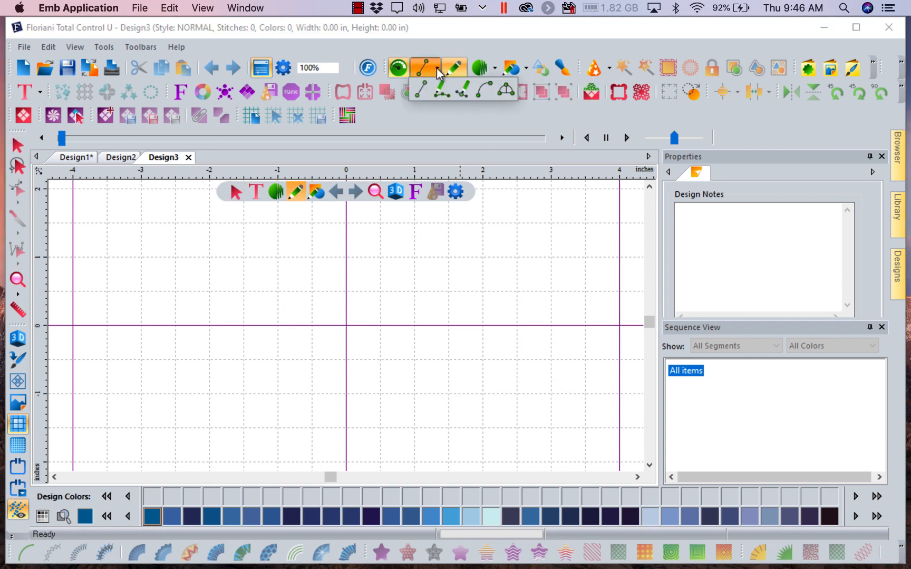
pyautogui.click(421, 93)
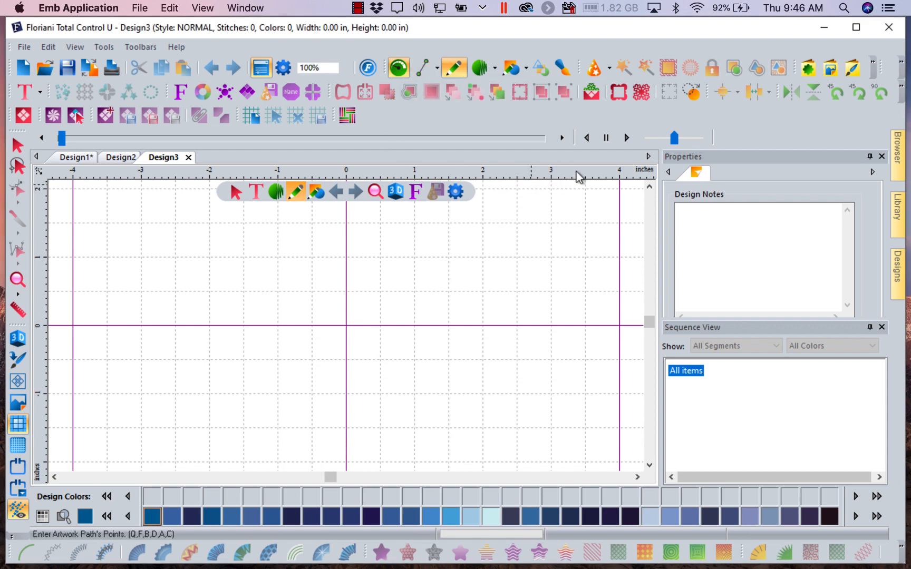
# - Turn Snap to grid off and back on, and test it with a single artwork point
pyautogui.rightClick(537, 180)
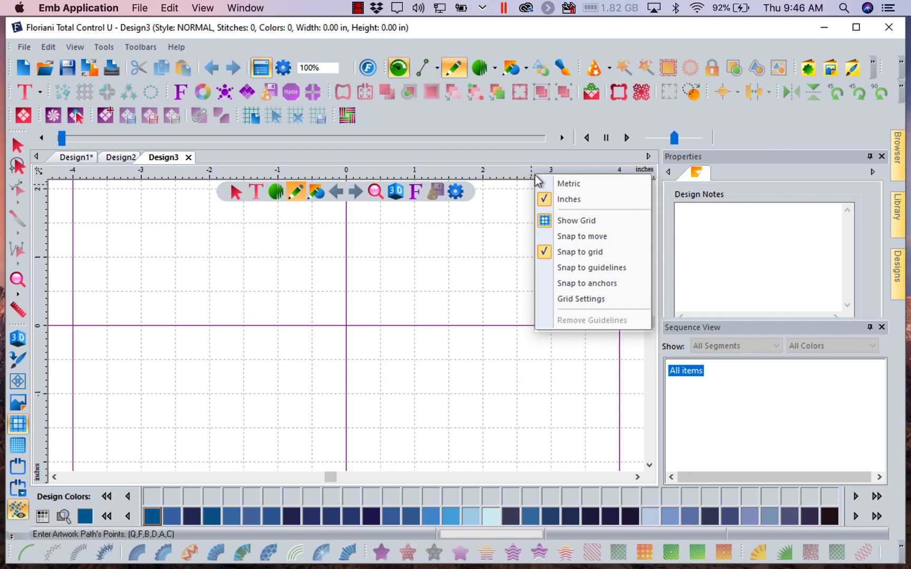
pyautogui.click(548, 254)
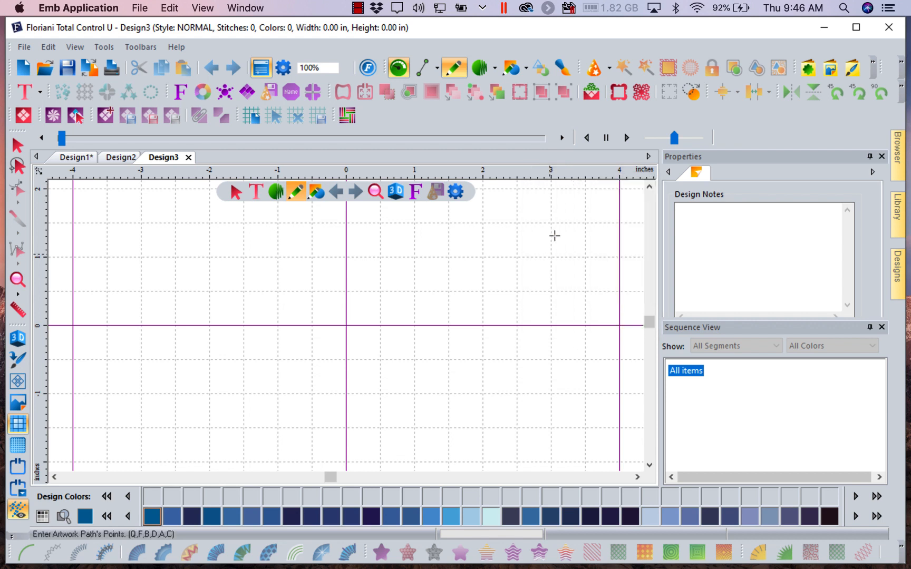
pyautogui.rightClick(562, 175)
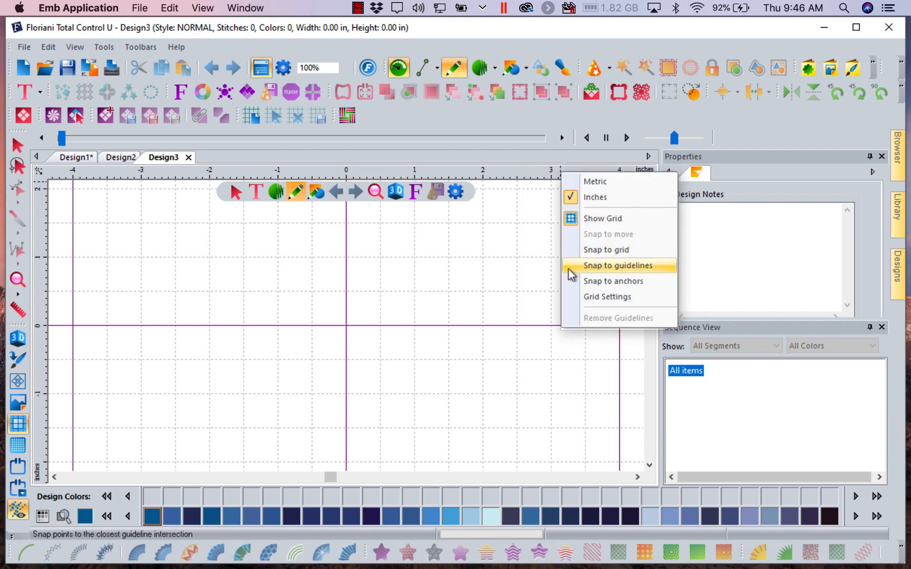
pyautogui.click(572, 255)
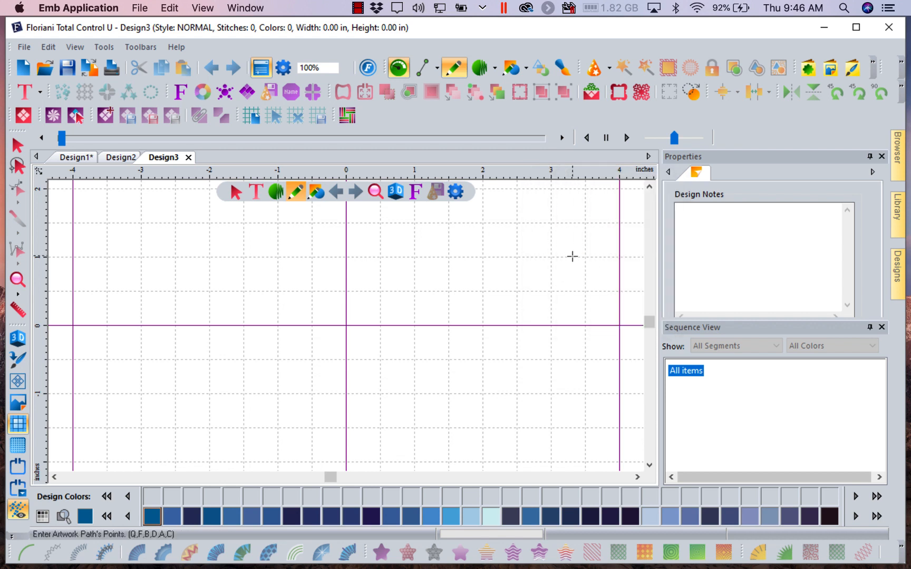
pyautogui.rightClick(534, 176)
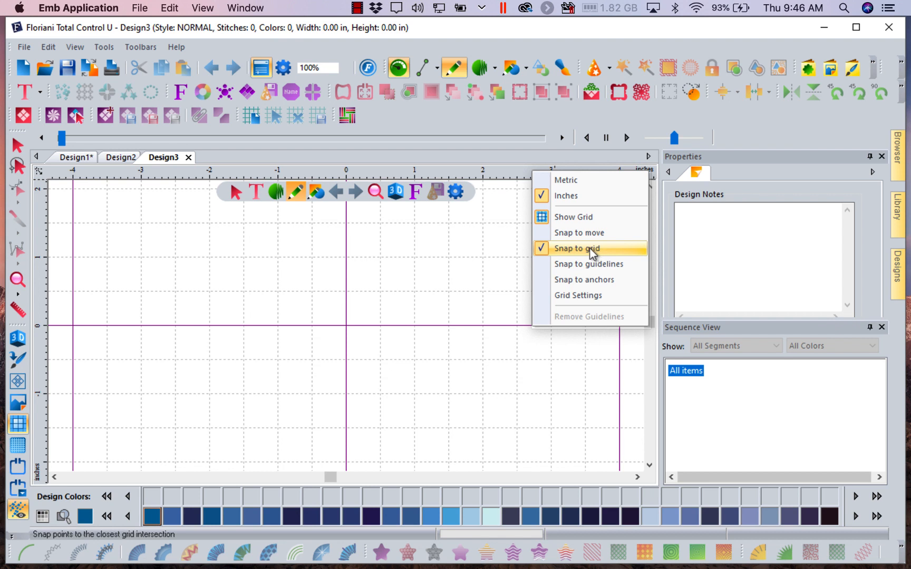
pyautogui.click(457, 295)
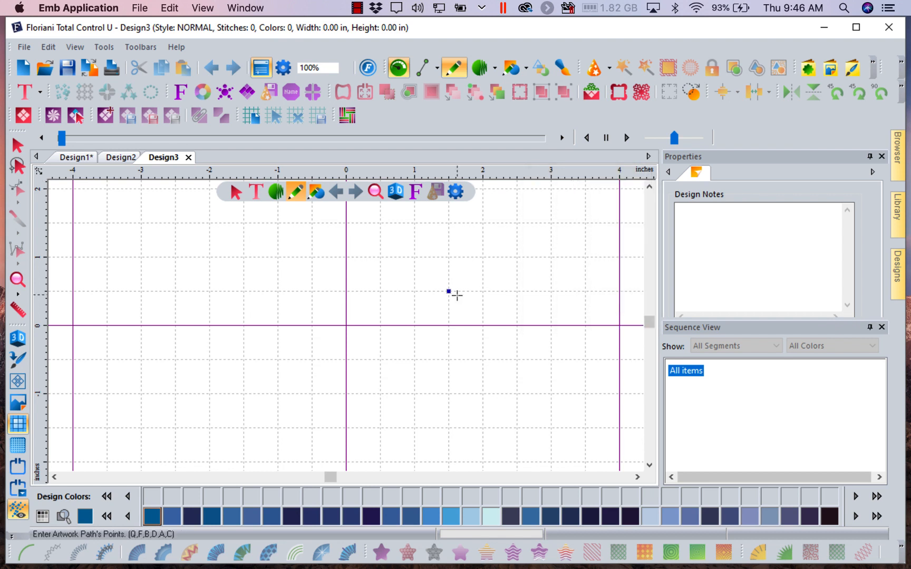
pyautogui.rightClick(457, 296)
# - Draw two horizontal artwork lines from -3.5 to 4 inches: the upper left to right at 1 inch, the lower right to left at 0.5 inch
pyautogui.click(107, 257)
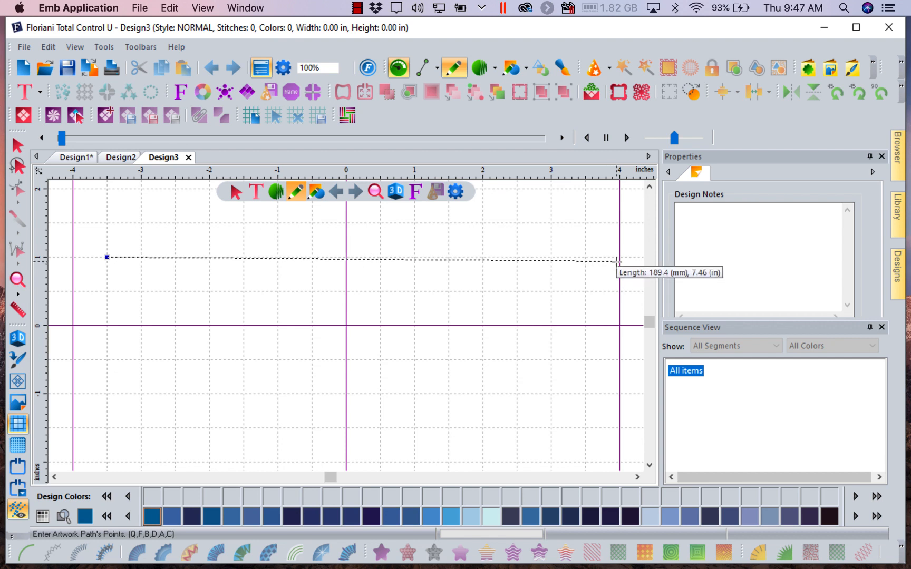
pyautogui.click(618, 257)
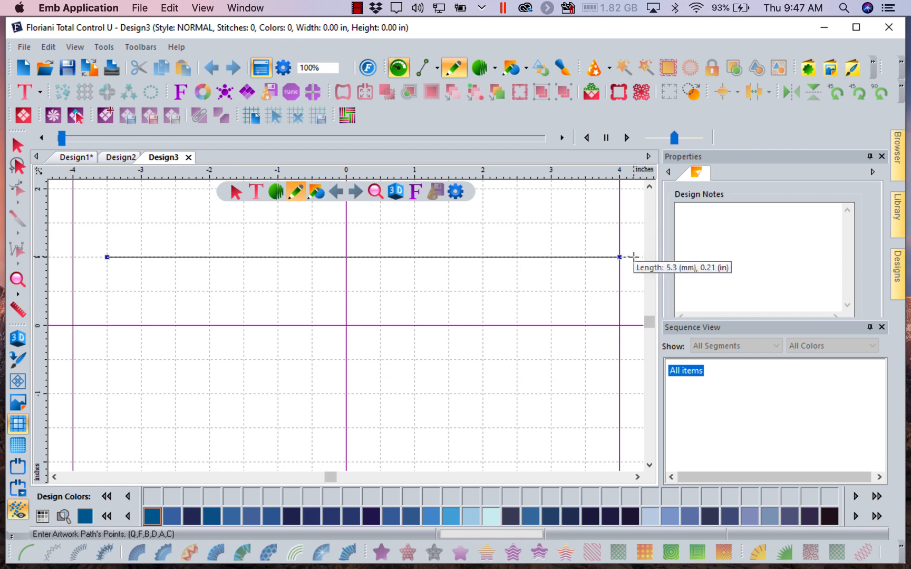
pyautogui.rightClick(633, 256)
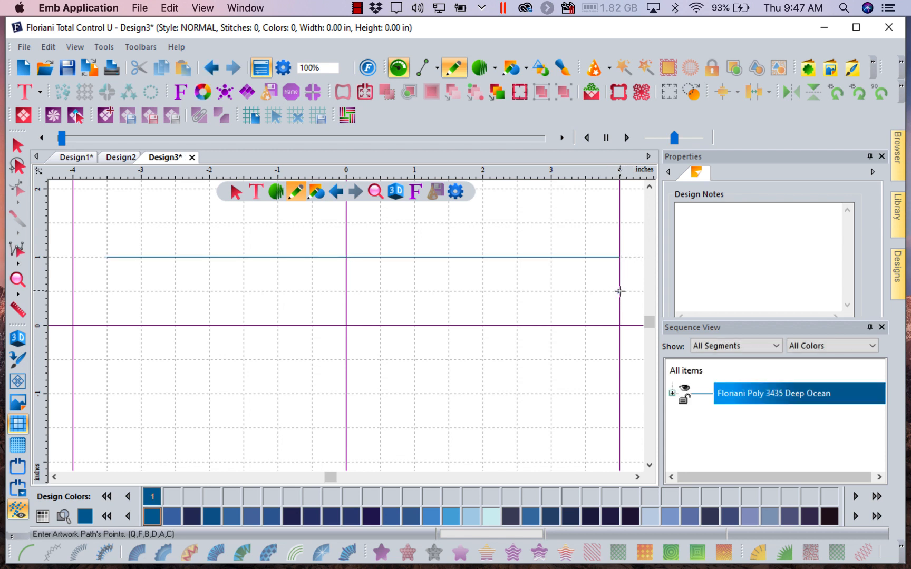
pyautogui.click(620, 291)
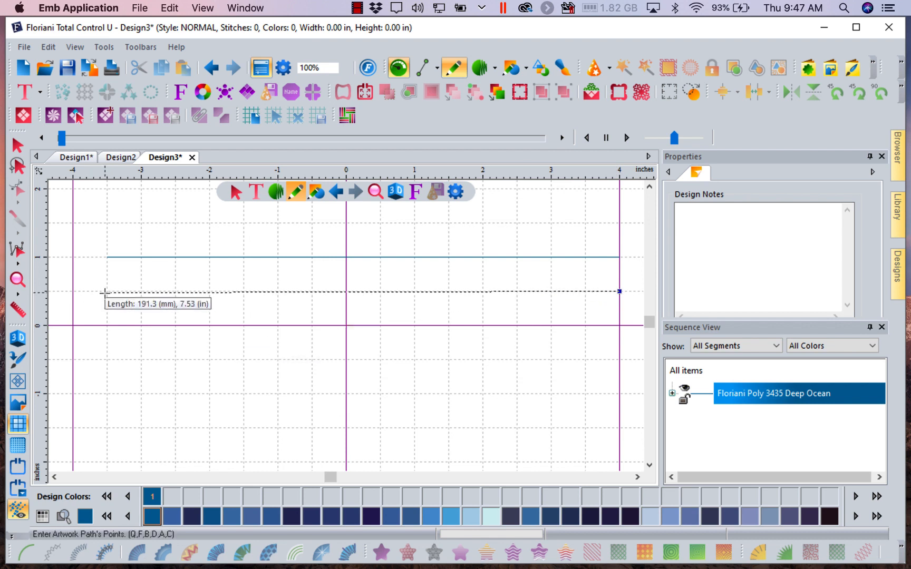
pyautogui.rightClick(104, 292)
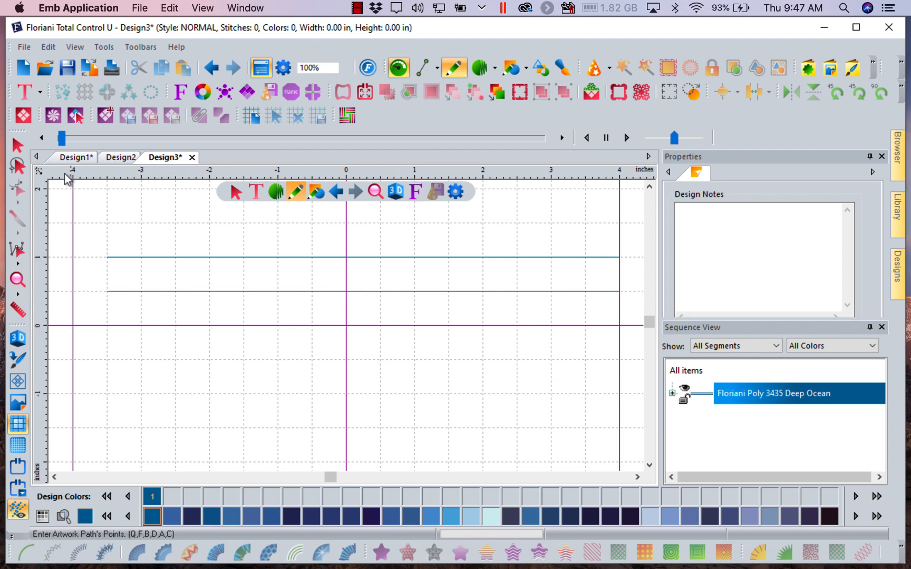
# - Convert both artwork lines to Run stitches and deselect them
pyautogui.click(16, 145)
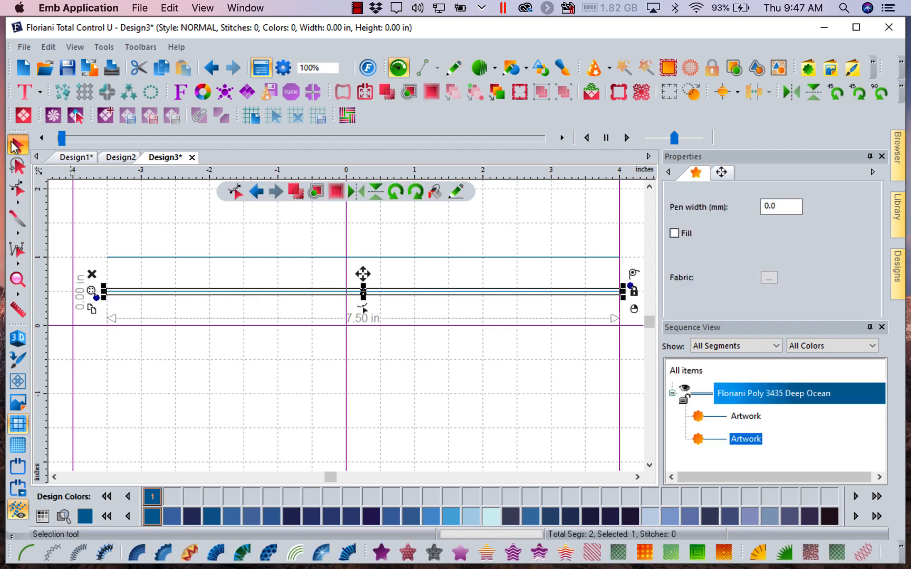
pyautogui.click(692, 372)
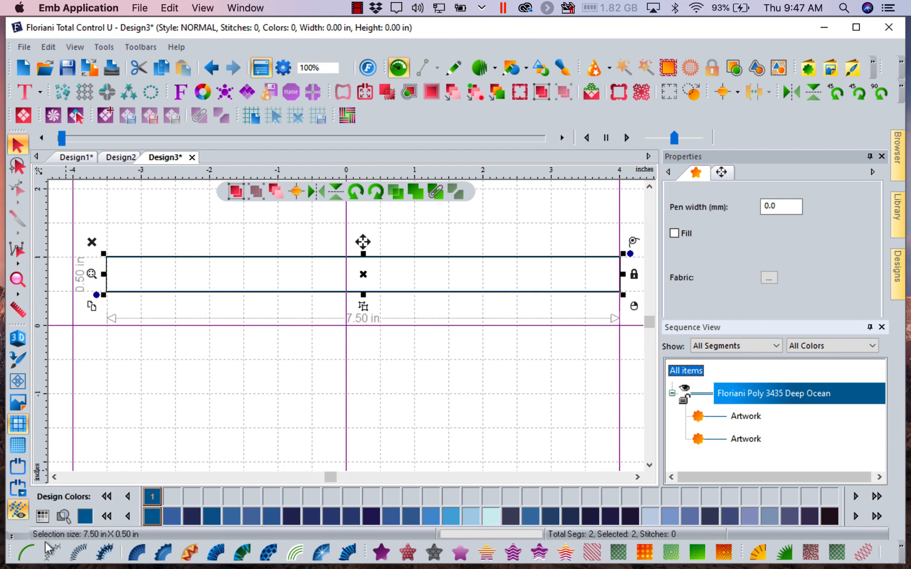
pyautogui.click(22, 554)
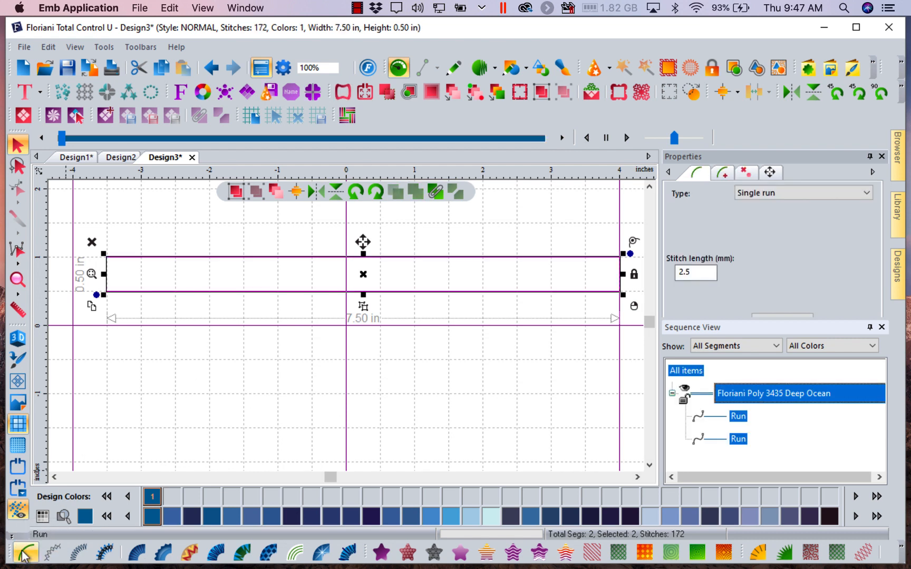
pyautogui.click(330, 451)
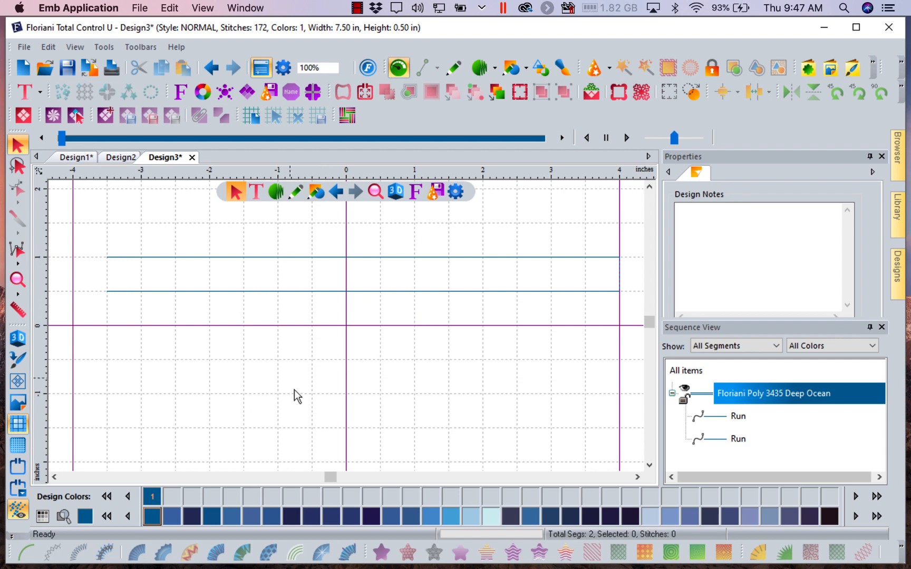
# - Repeat all items with Repeat Design, using 1 across and 3 down, and deselect the result
pyautogui.click(686, 371)
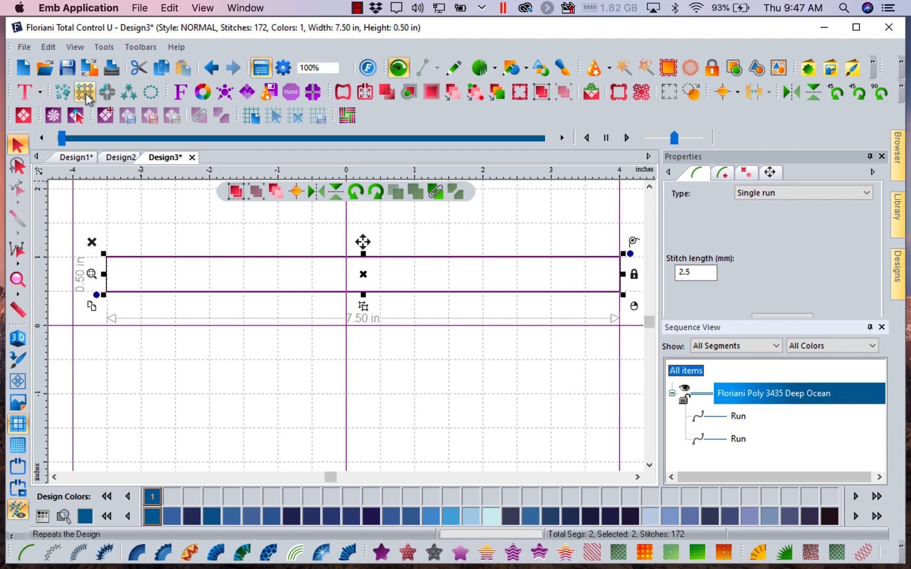
pyautogui.click(85, 93)
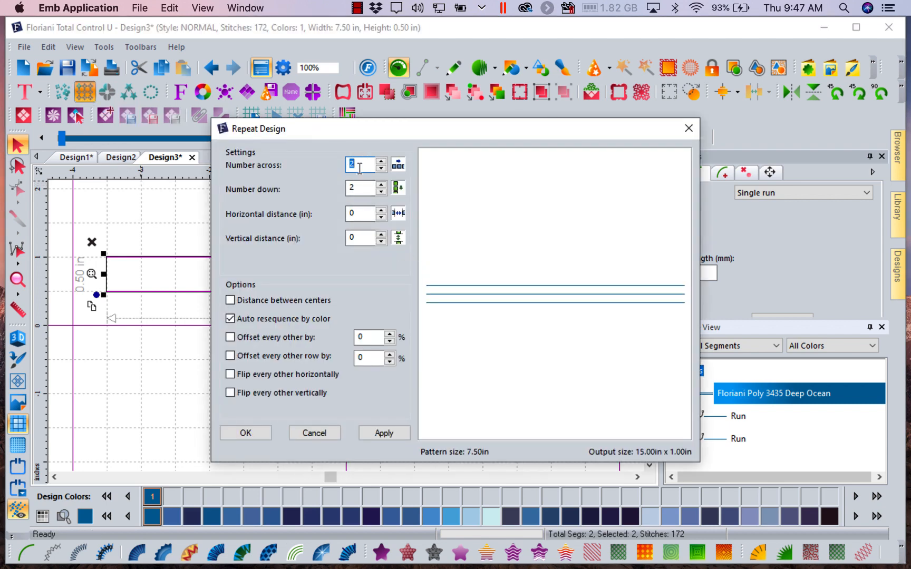
pyautogui.write('1')
pyautogui.press('Tab')
pyautogui.write('3')
pyautogui.click(389, 434)
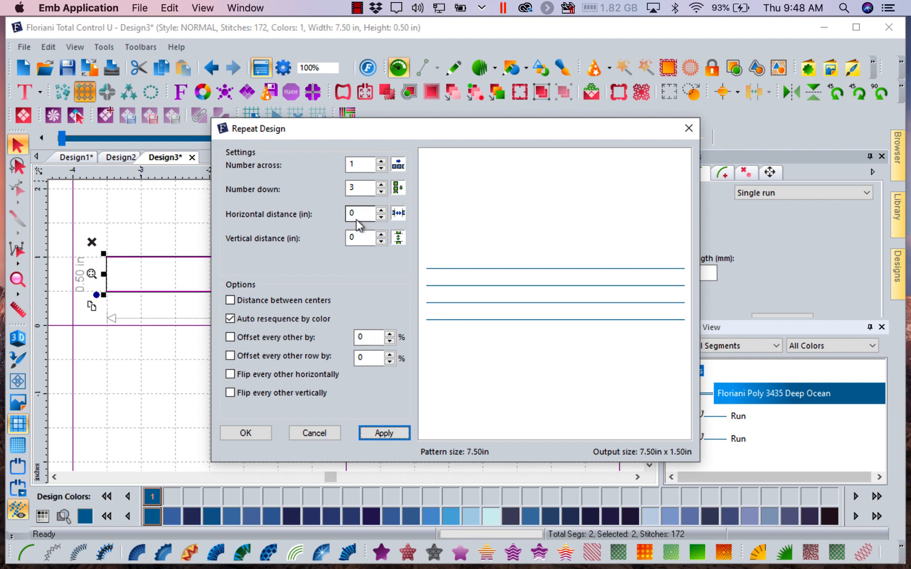
pyautogui.click(256, 435)
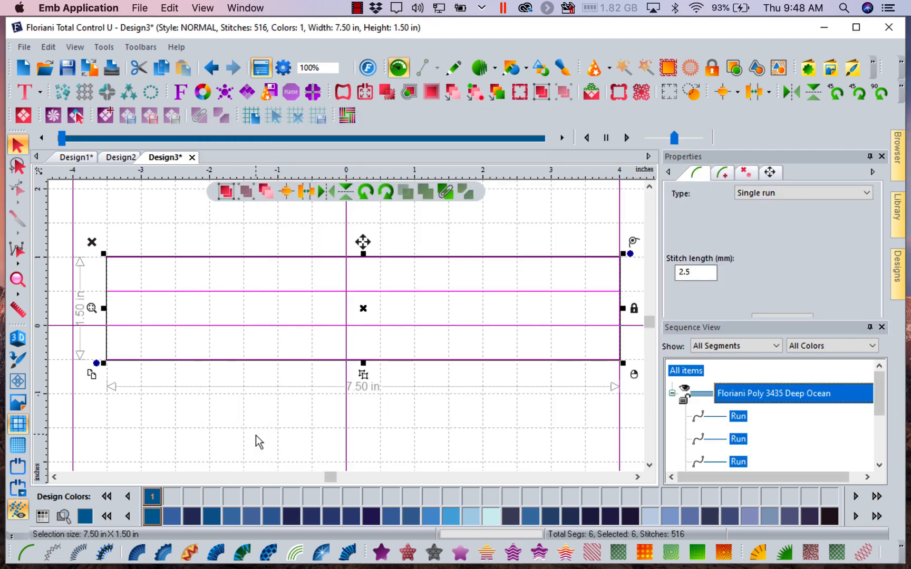
pyautogui.click(253, 431)
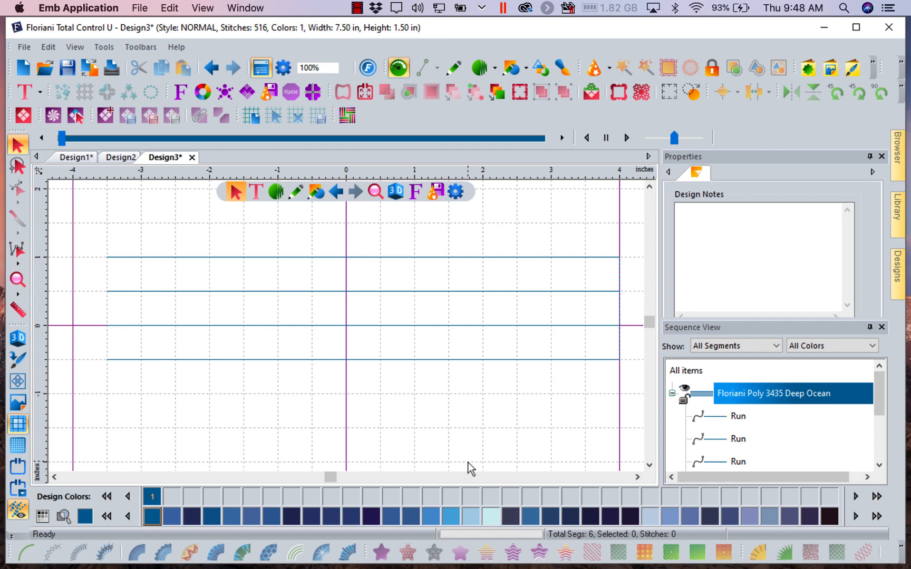
# - Examine the start and end points of the top two run lines in outline editing, and return to the Selection tool
pyautogui.click(183, 257)
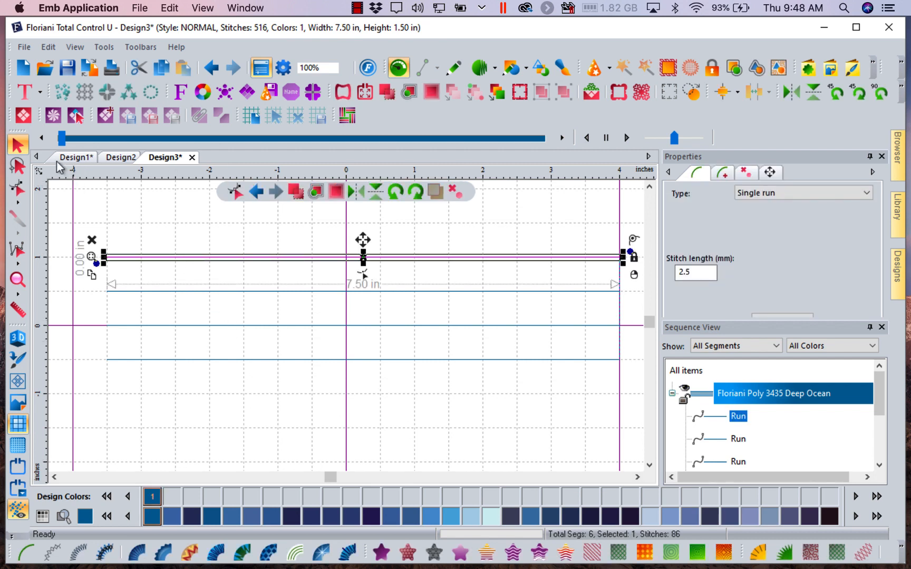
pyautogui.click(18, 190)
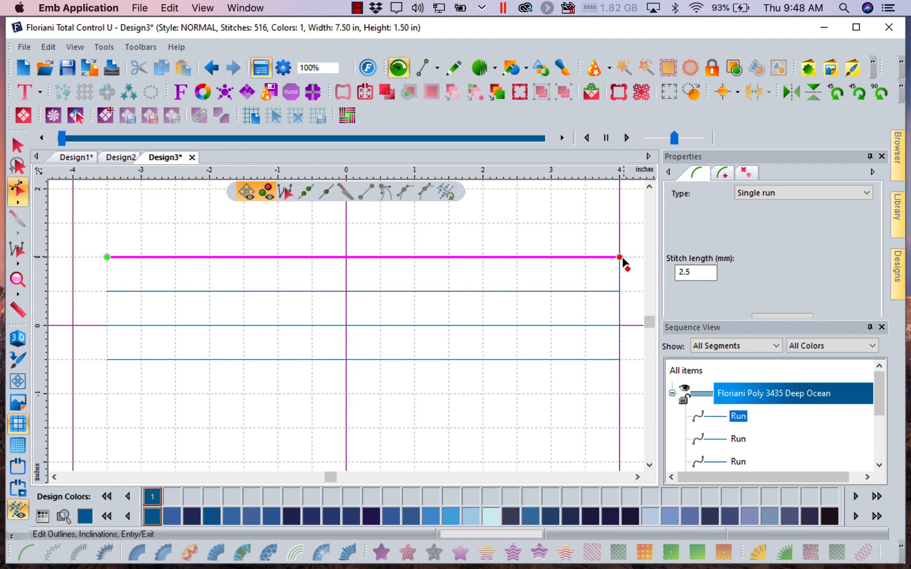
pyautogui.click(586, 293)
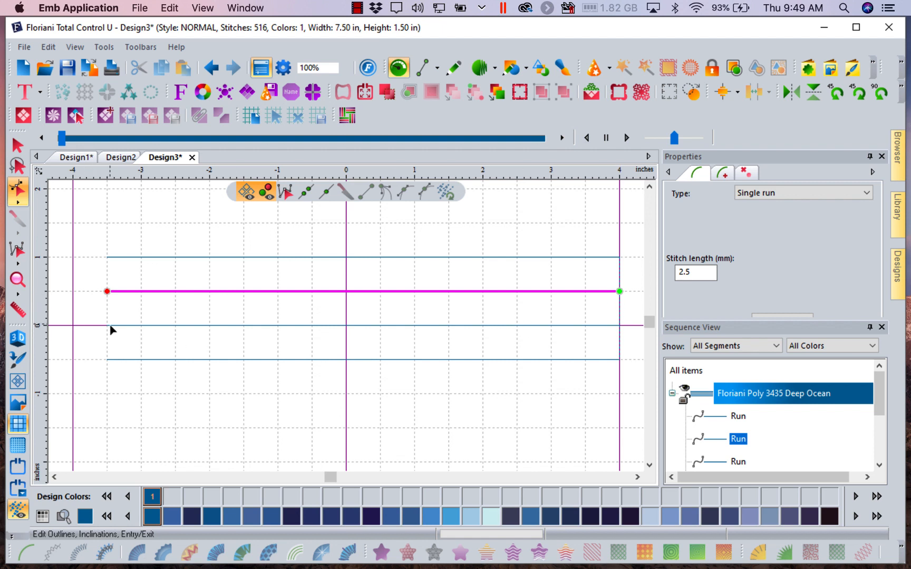
pyautogui.click(18, 146)
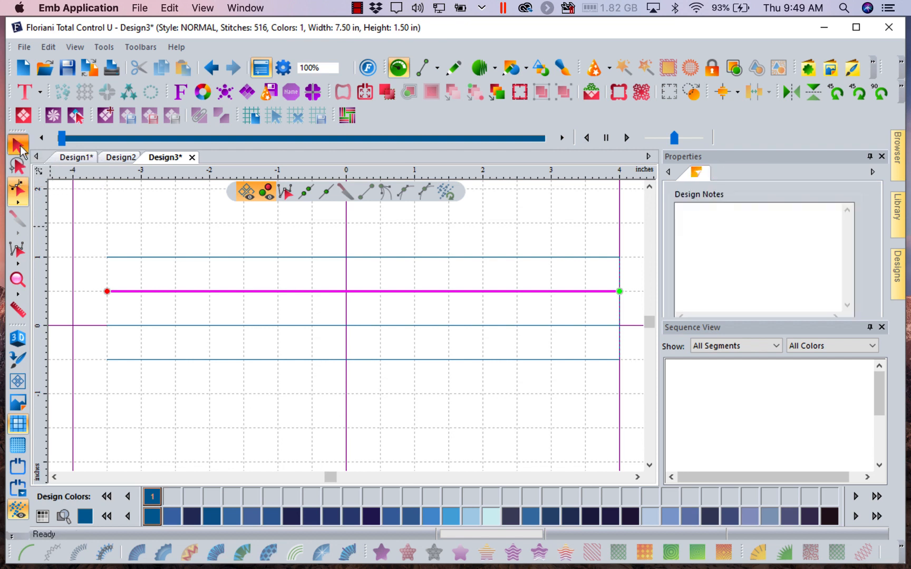
# - Set the top run line's stitch length to 4.0 mm and apply it, enlarging the properties area as needed
pyautogui.click(131, 262)
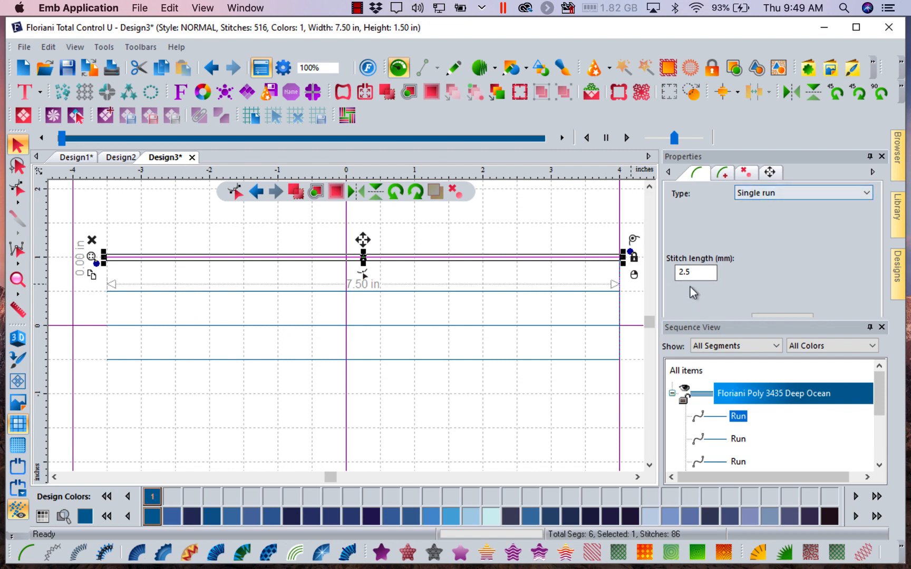
pyautogui.click(692, 272)
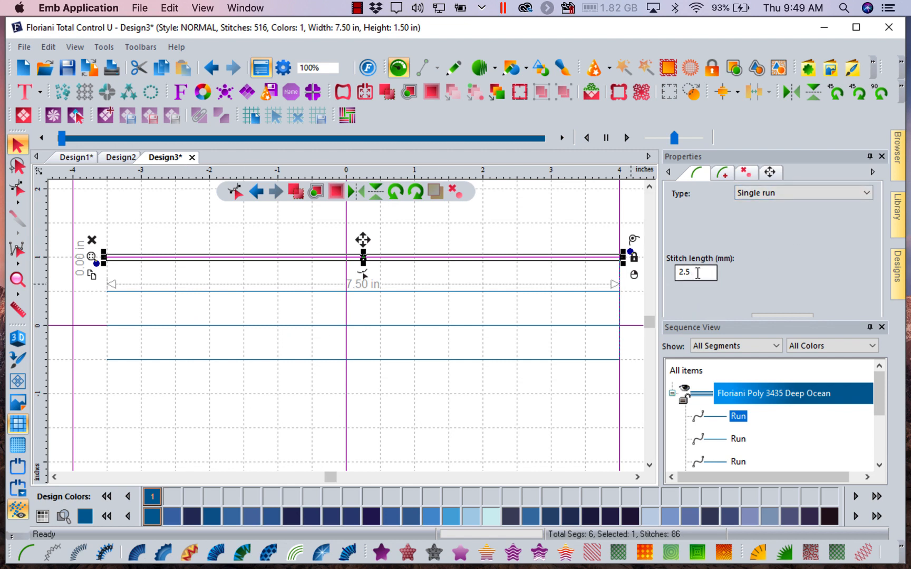
pyautogui.doubleClick(697, 273)
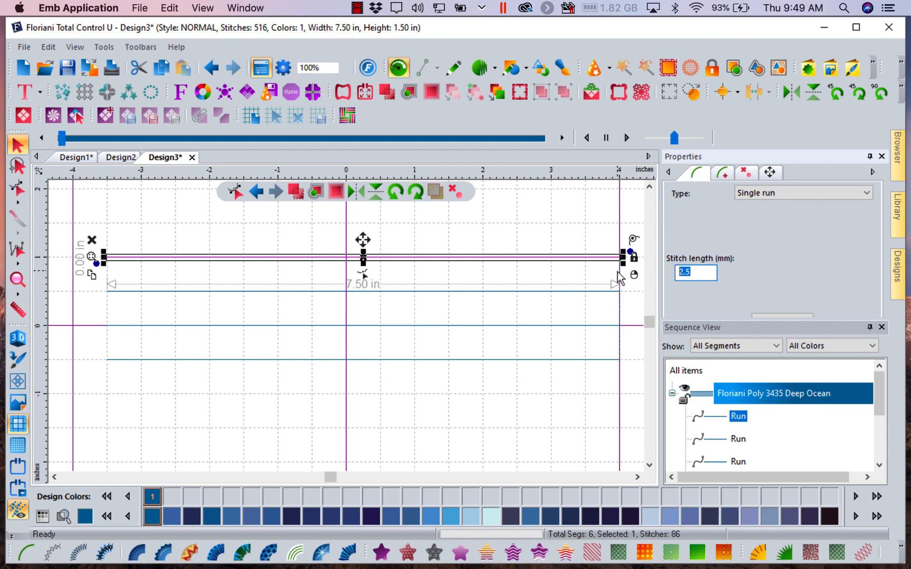
pyautogui.write('4')
pyautogui.moveTo(835, 319); pyautogui.dragTo(835, 344)
pyautogui.click(841, 333)
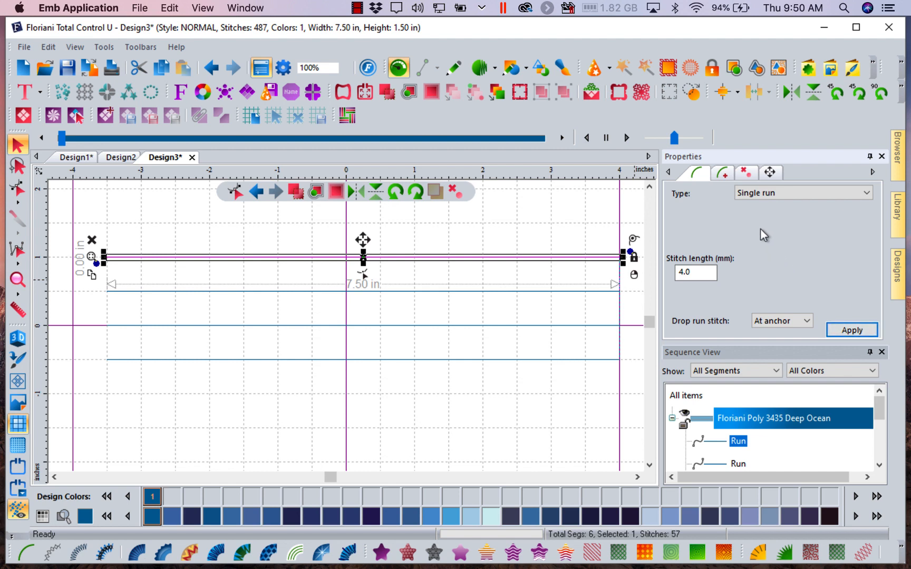
# - Give the top run line the Bean style with 3 bean repeats, apply it and deselect the line
pyautogui.click(725, 178)
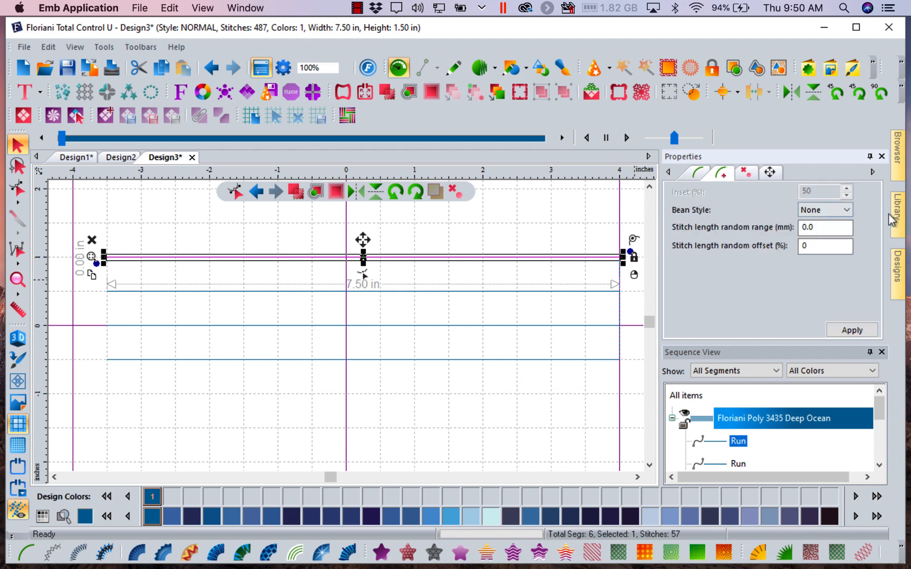
pyautogui.click(848, 209)
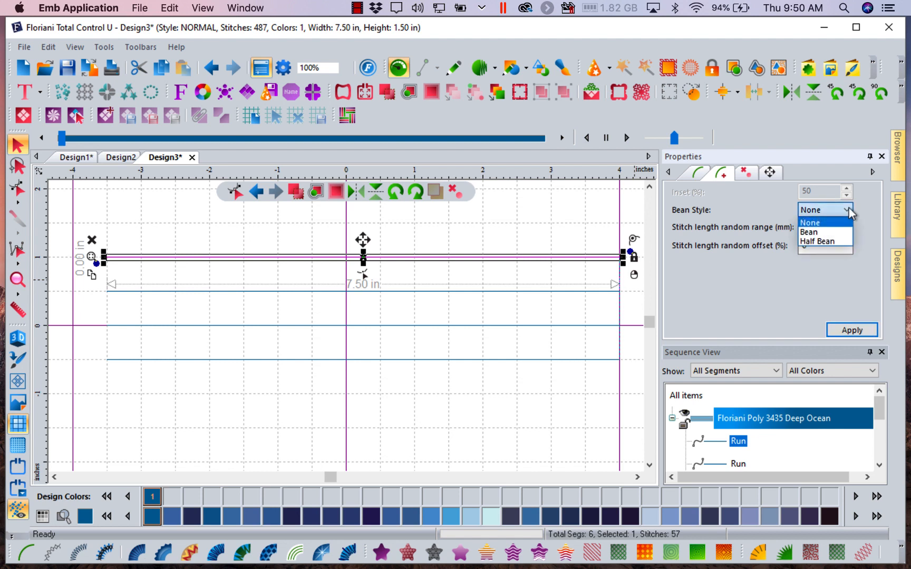
pyautogui.click(825, 235)
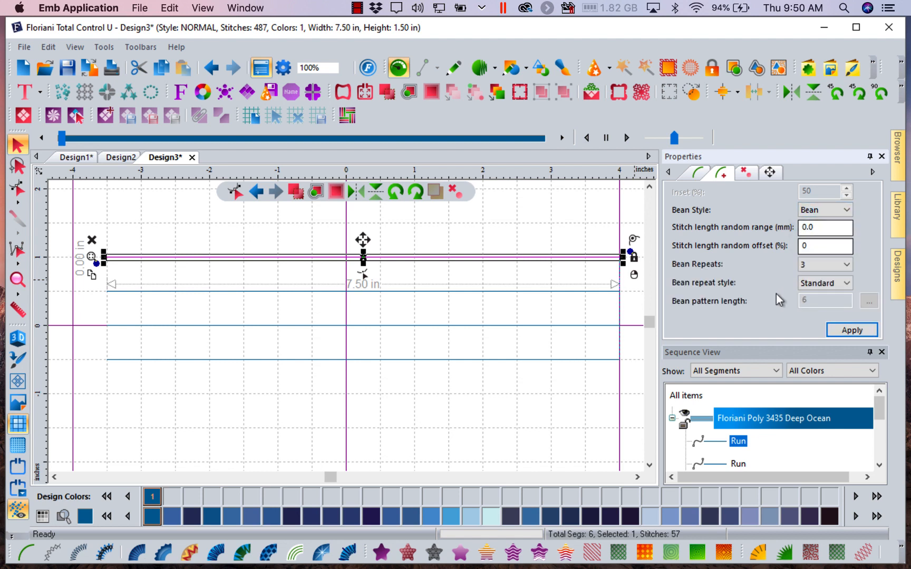
pyautogui.click(847, 268)
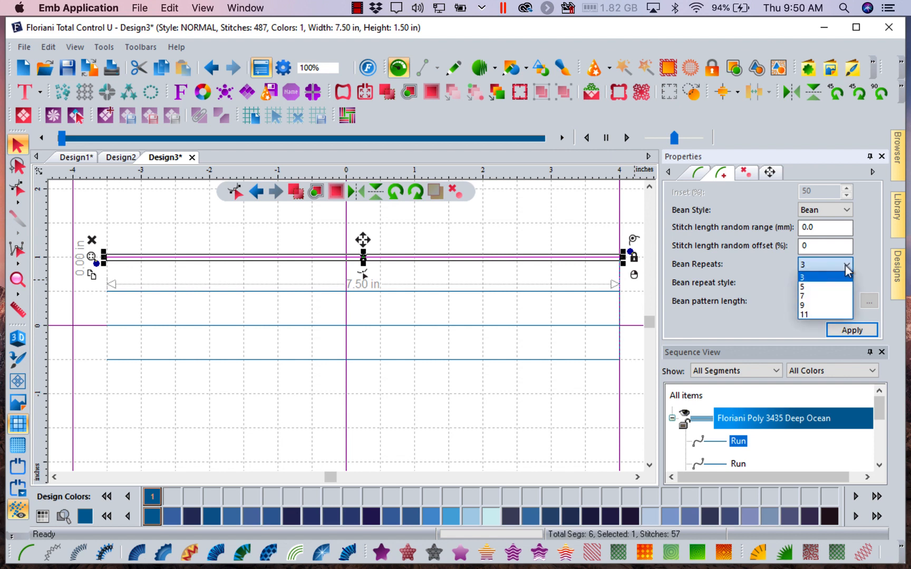
pyautogui.click(847, 268)
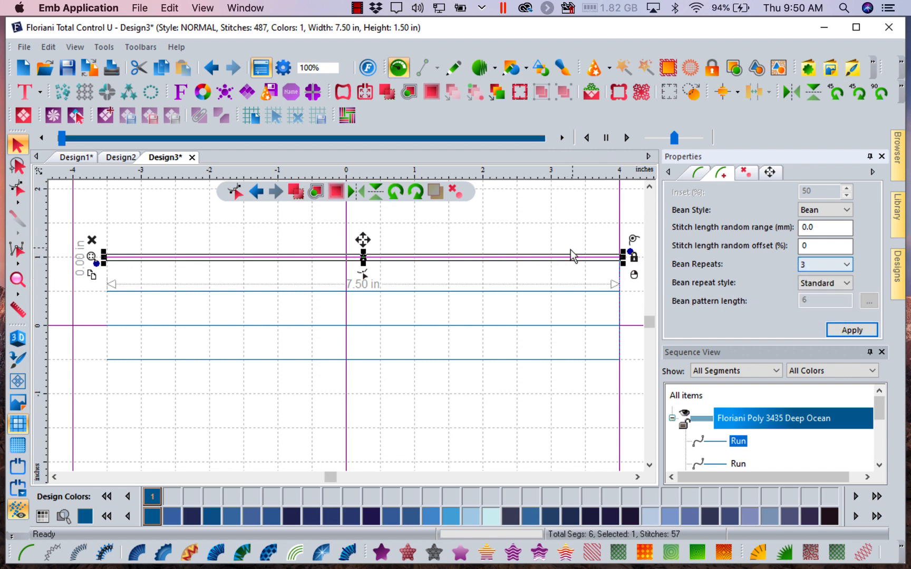
pyautogui.click(853, 330)
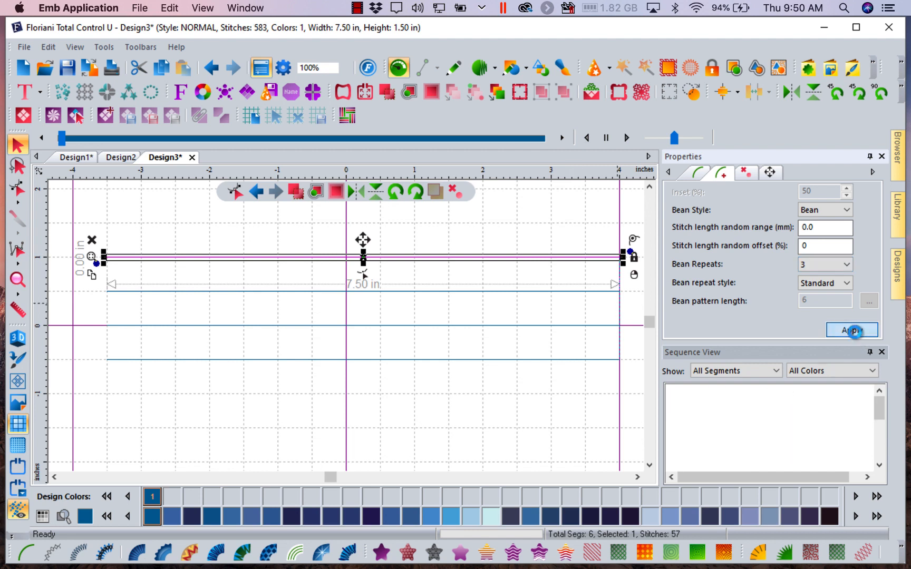
pyautogui.click(469, 380)
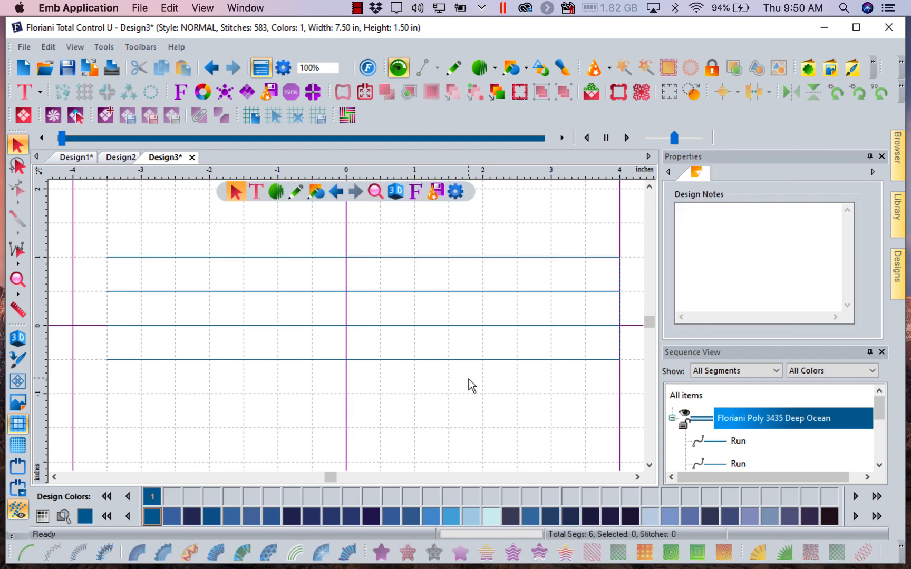
# - Recolor the top run line with Floriani Poly 769 Dark Cinnamon from the thread palette and deselect it
pyautogui.click(183, 258)
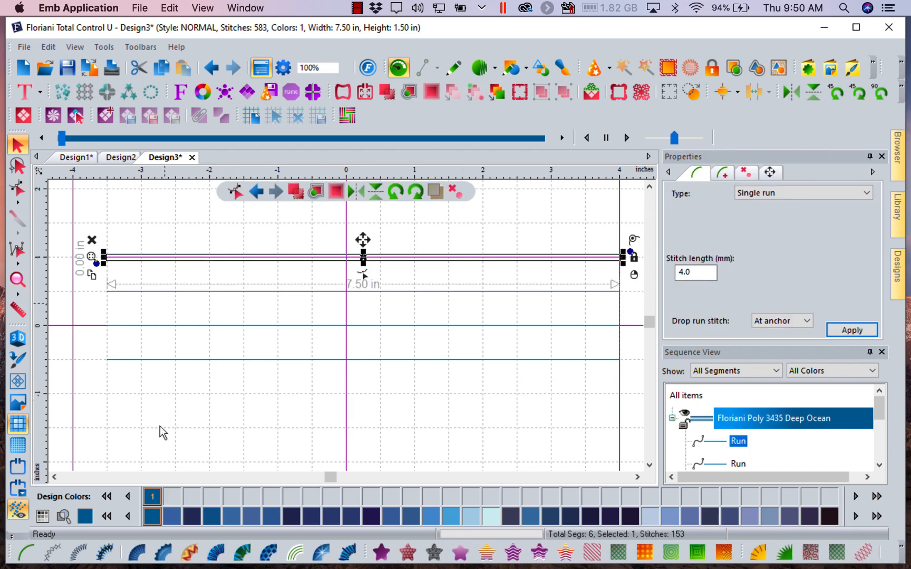
pyautogui.click(106, 516)
pyautogui.click(111, 519)
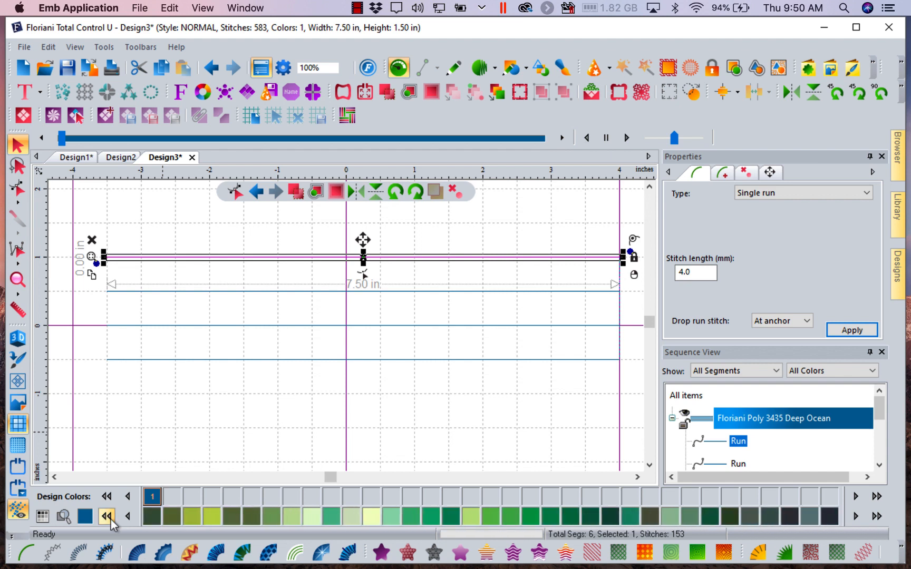
pyautogui.click(110, 520)
pyautogui.click(111, 520)
pyautogui.click(111, 519)
pyautogui.click(110, 519)
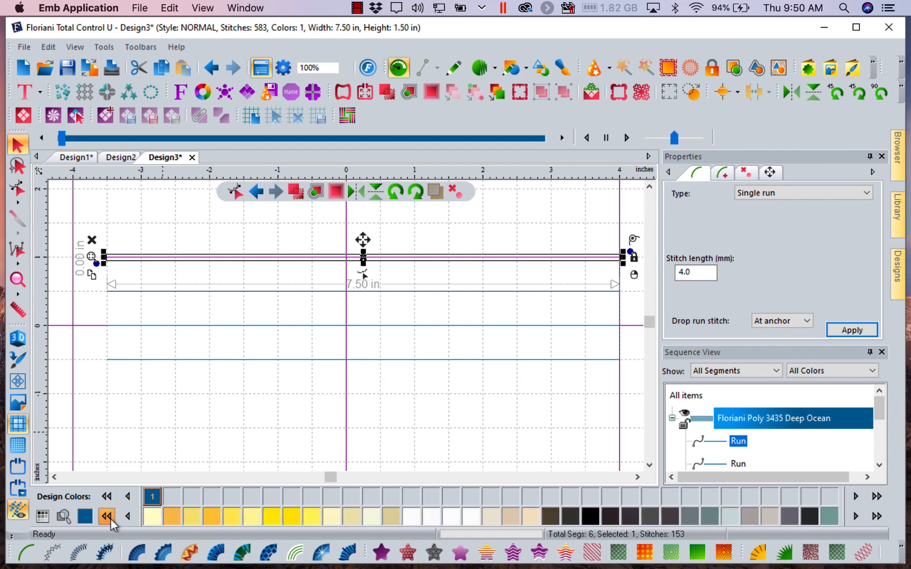
pyautogui.click(111, 519)
pyautogui.click(110, 519)
pyautogui.click(110, 520)
pyautogui.click(110, 520)
pyautogui.click(111, 520)
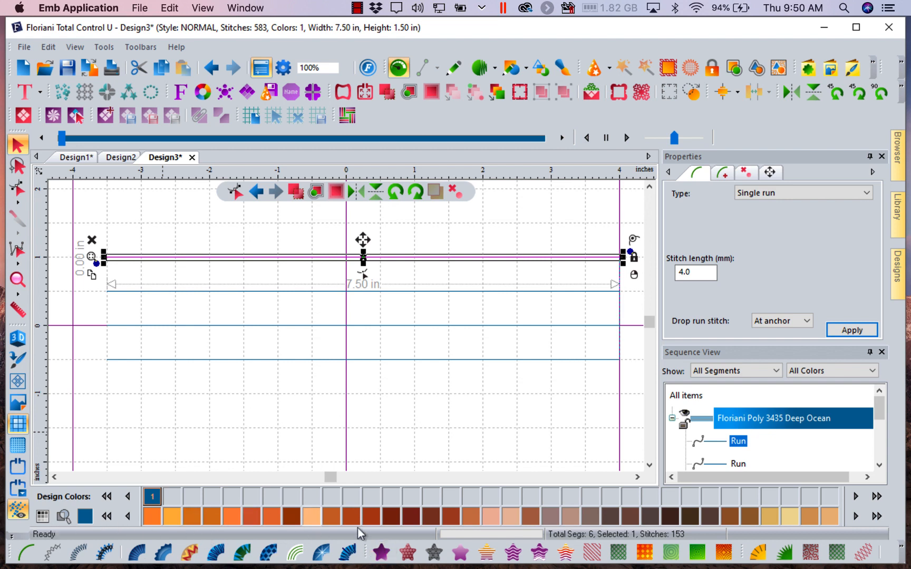
pyautogui.click(392, 519)
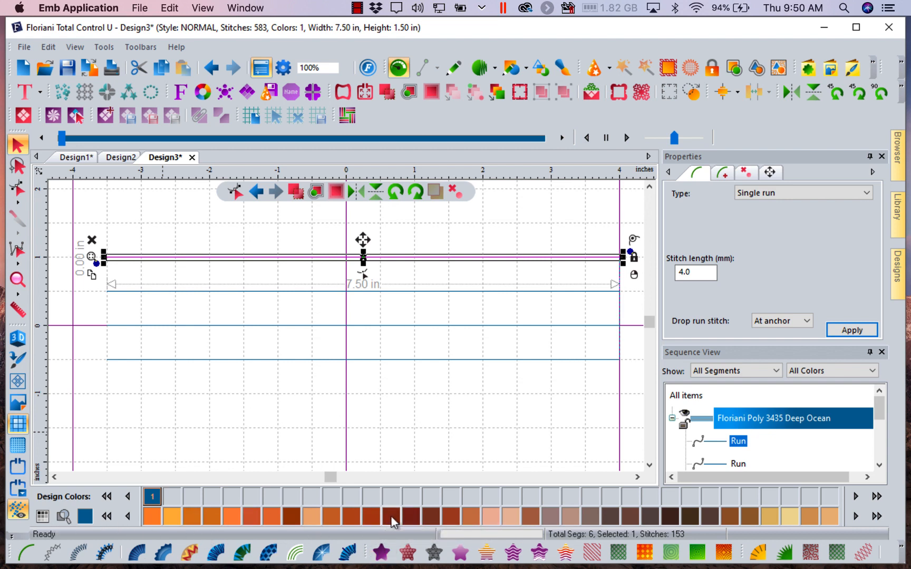
pyautogui.click(423, 439)
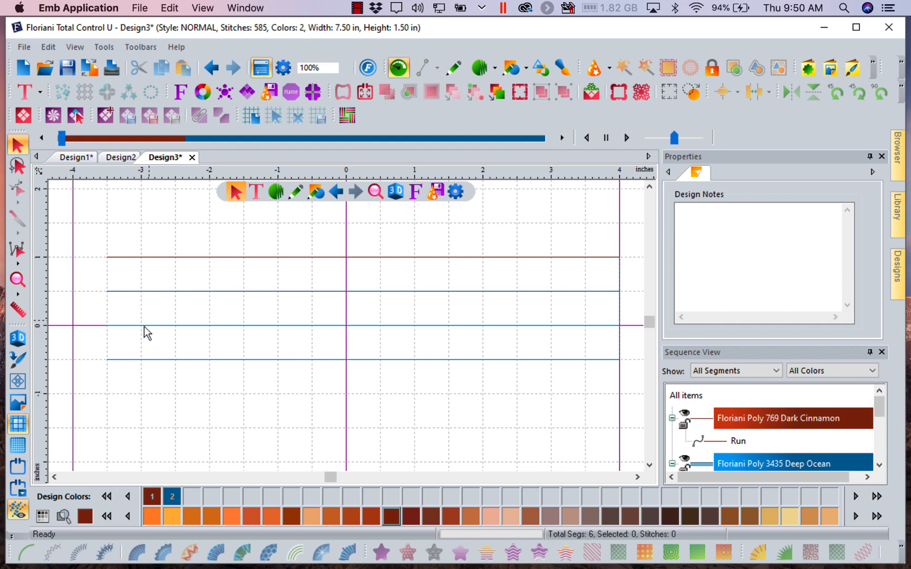
# - Turn on the 3D stitch view and examine the beginning of the top run lines up close
pyautogui.click(17, 339)
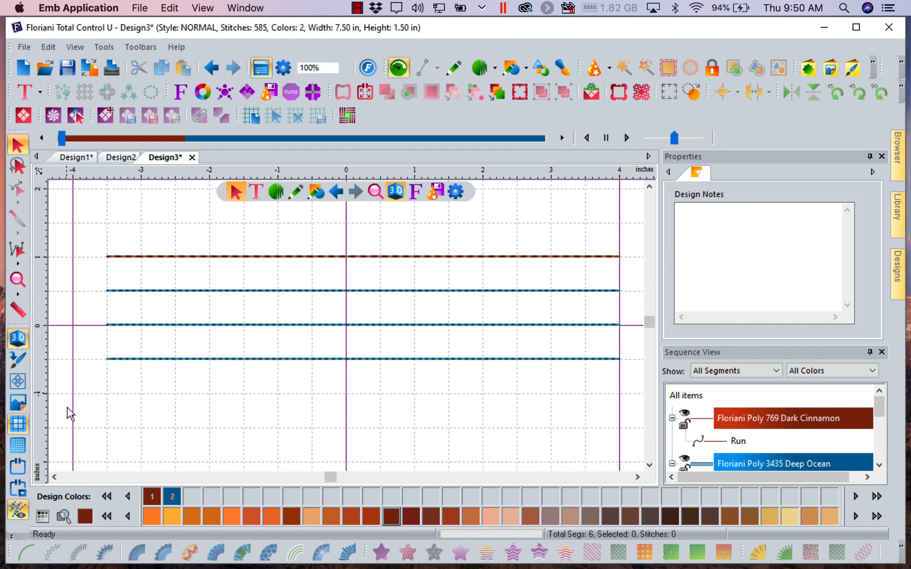
pyautogui.click(18, 279)
pyautogui.moveTo(82, 234); pyautogui.dragTo(201, 283)
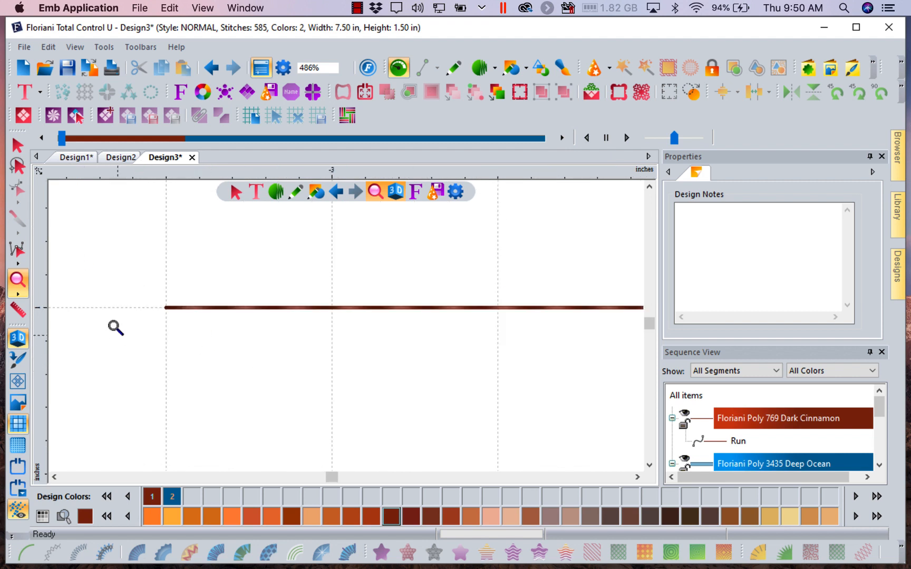
pyautogui.click(346, 68)
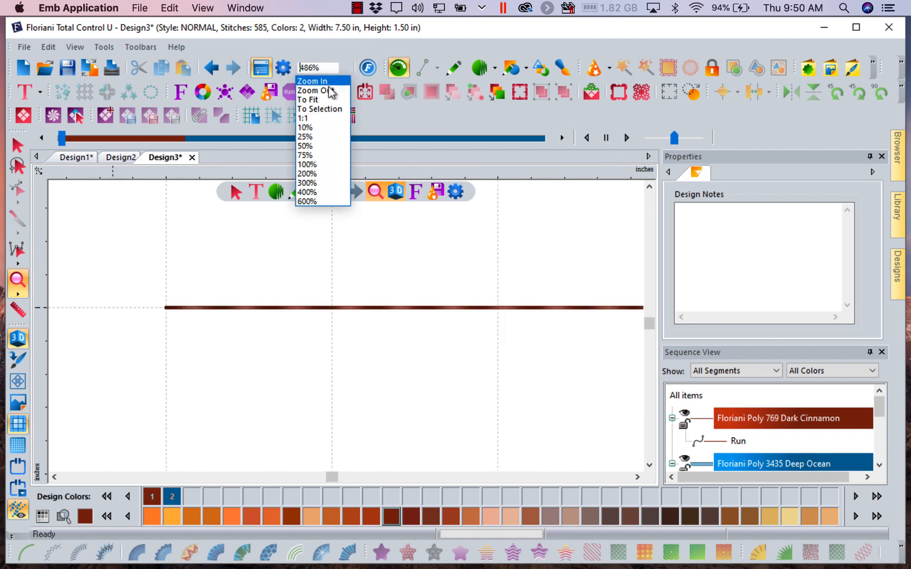
pyautogui.click(324, 90)
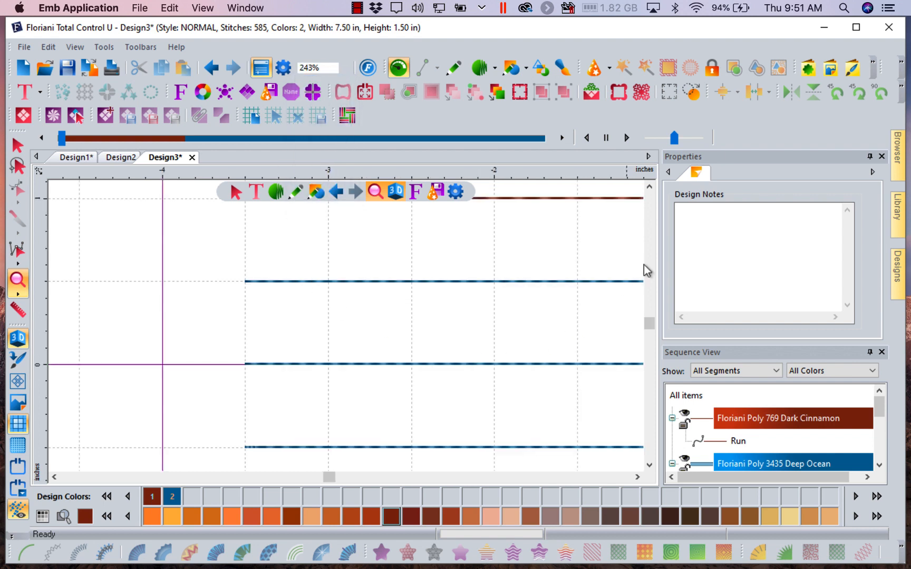
pyautogui.click(649, 186)
pyautogui.click(649, 186)
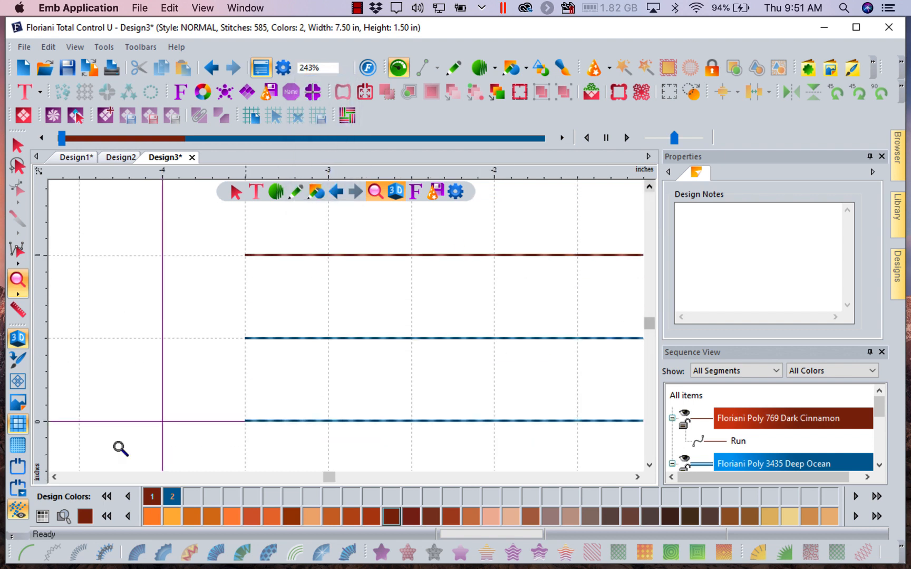
# - Show the stitch points along the run lines, then fit the whole design in the view
pyautogui.click(11, 538)
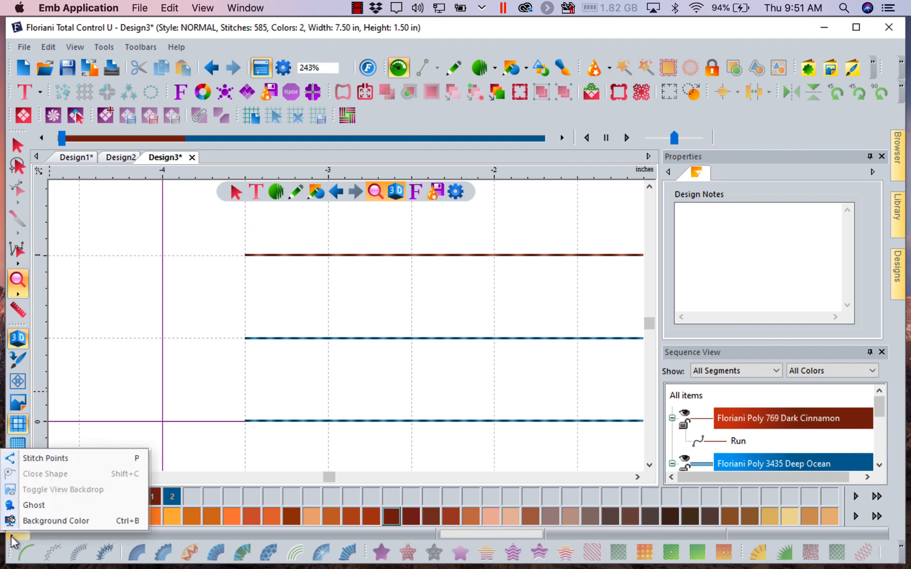
pyautogui.click(54, 458)
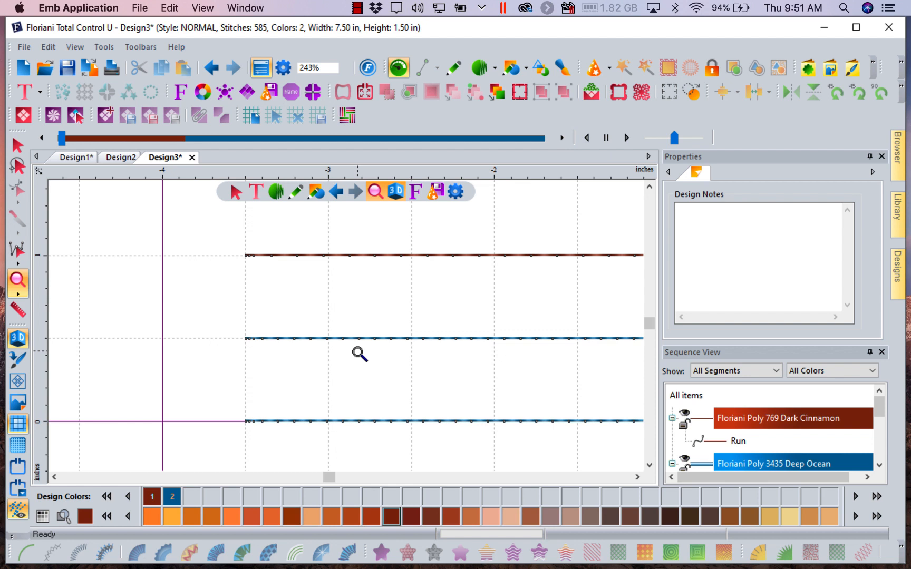
pyautogui.click(344, 77)
pyautogui.click(325, 98)
# - Give the second run line from the top the Bean style and a 4.0 mm stitch length, and apply both
pyautogui.click(18, 145)
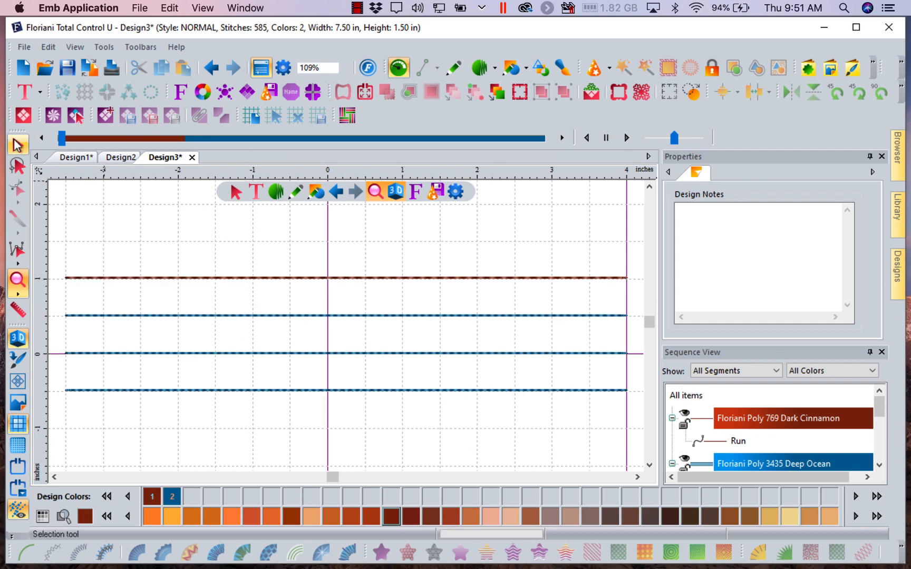
pyautogui.click(178, 316)
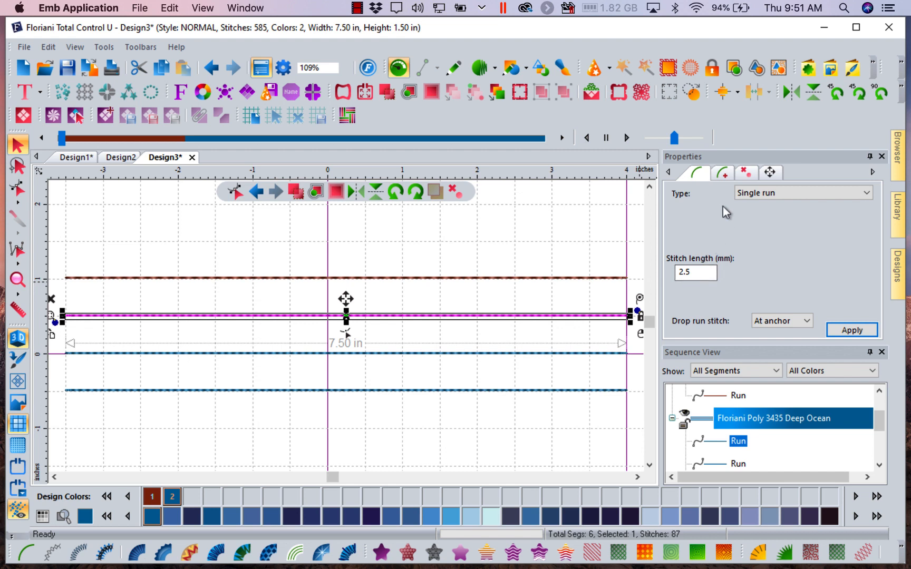
pyautogui.click(723, 175)
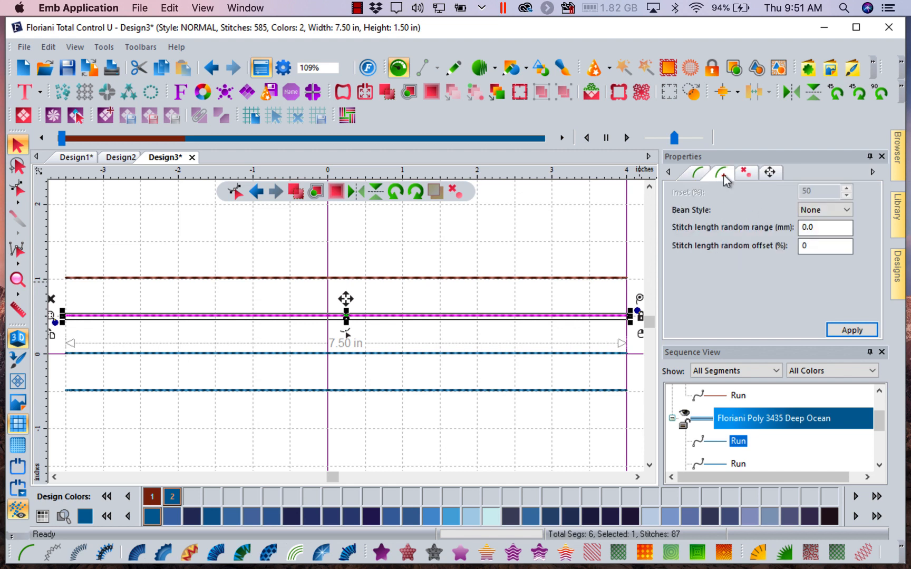
pyautogui.click(846, 211)
pyautogui.click(825, 232)
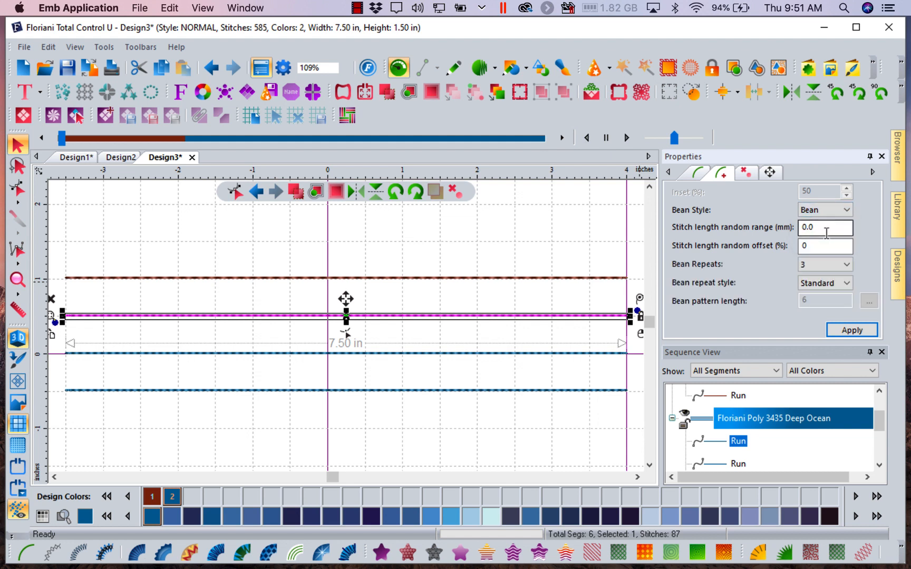
pyautogui.click(698, 175)
pyautogui.doubleClick(696, 272)
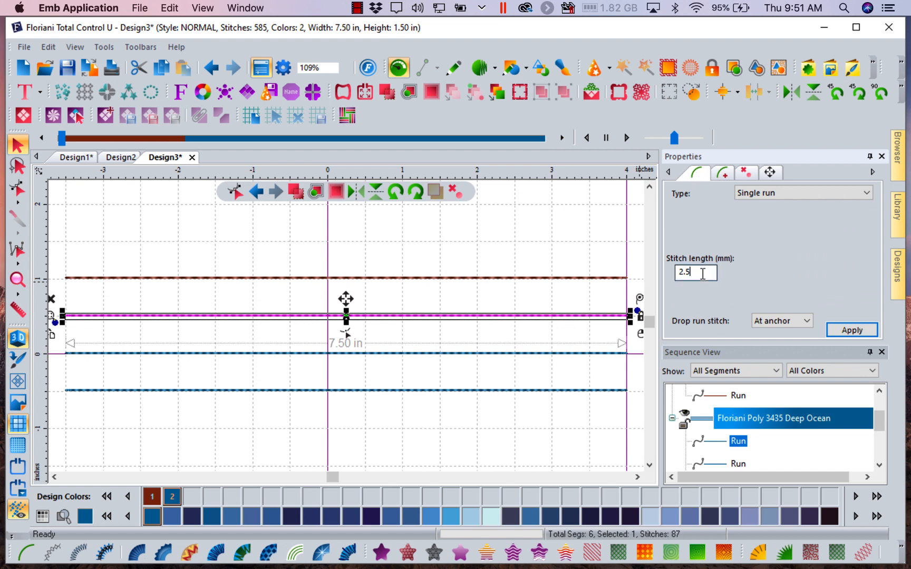
pyautogui.write('4.')
pyautogui.click(845, 332)
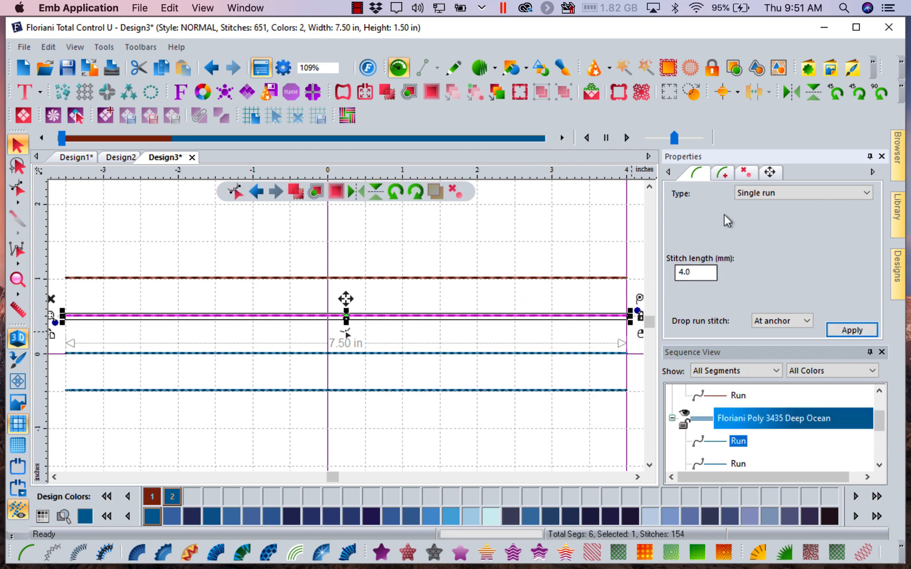
# - Change the second run line's bean repeat style to Varying
pyautogui.click(722, 174)
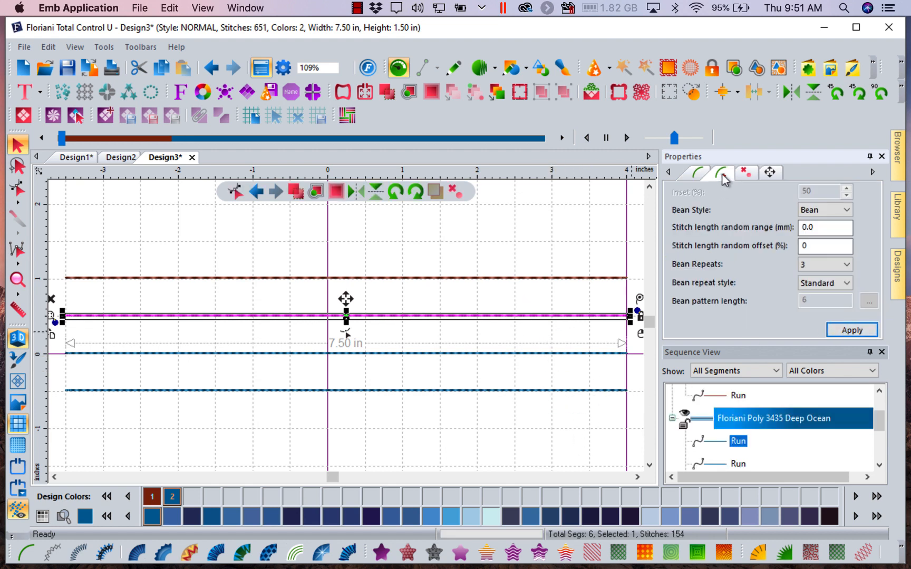
pyautogui.click(847, 285)
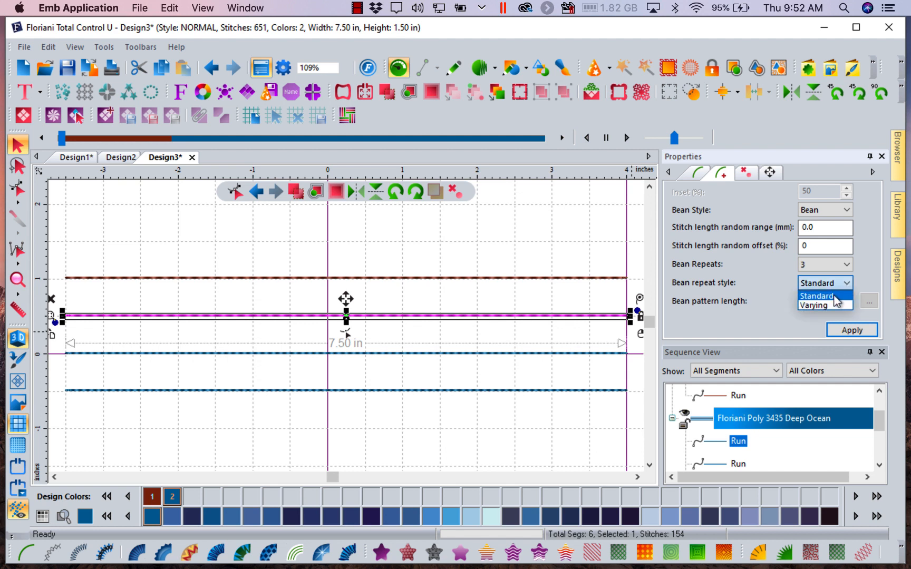
pyautogui.click(828, 307)
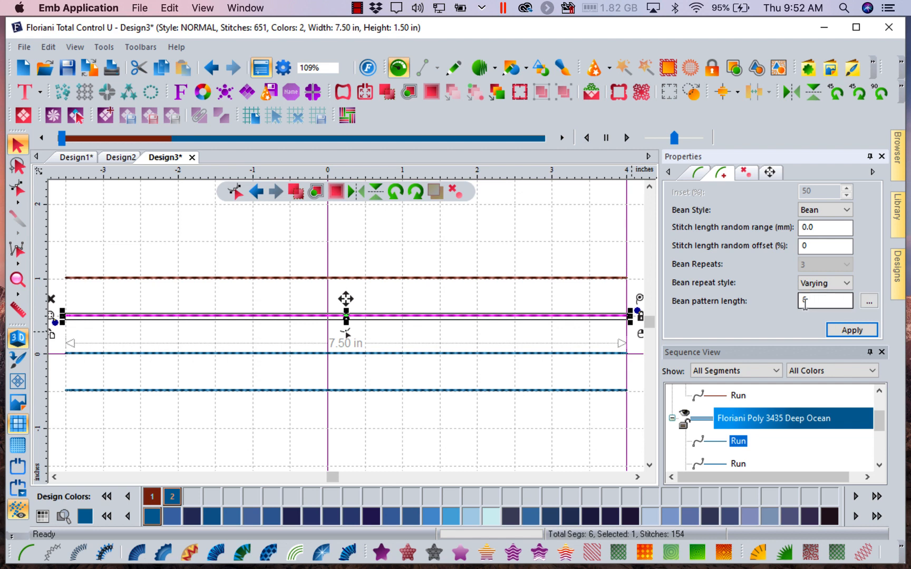
# - Set the second run line's six-value bean pattern to 1, 3, 5, 7, 9, 11 and apply it
pyautogui.click(869, 301)
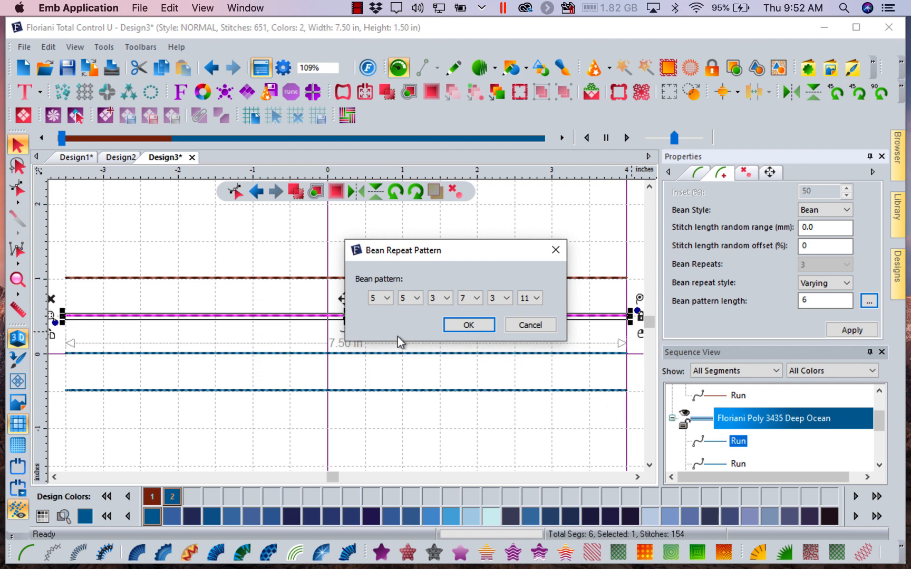
pyautogui.click(387, 298)
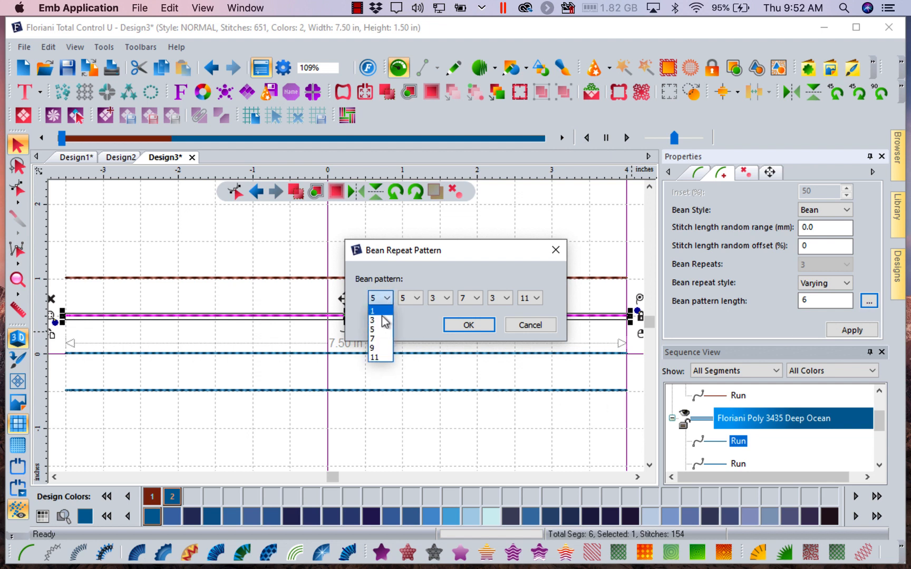
pyautogui.click(381, 313)
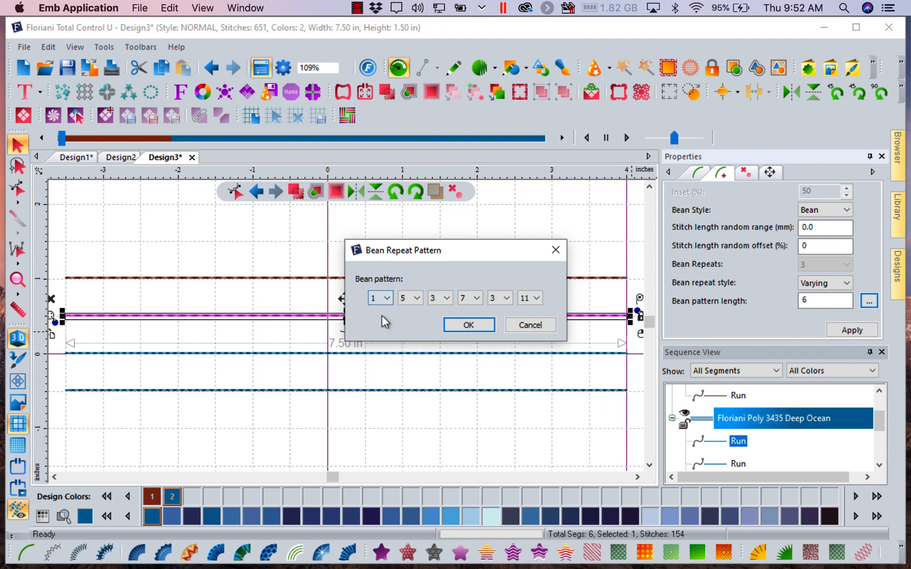
pyautogui.click(414, 301)
pyautogui.click(413, 320)
pyautogui.click(443, 299)
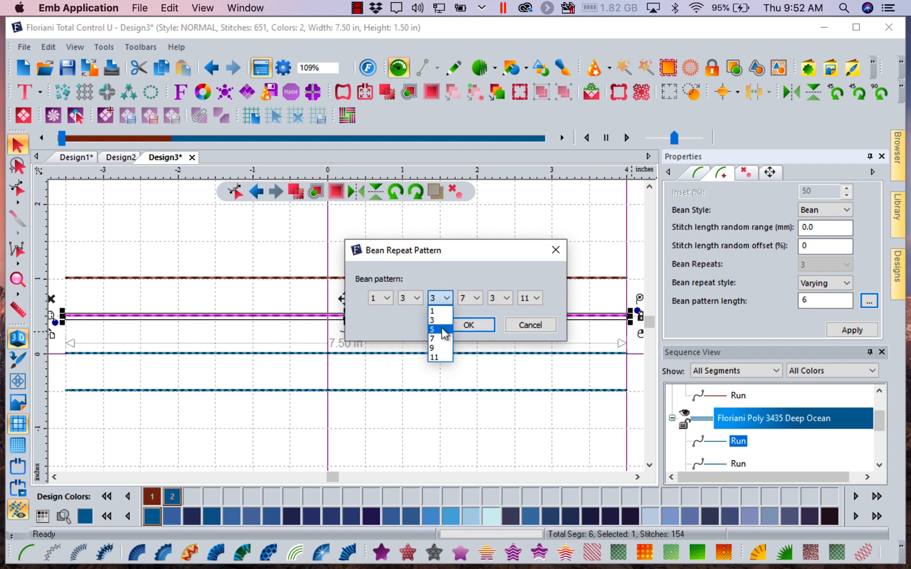
pyautogui.click(441, 329)
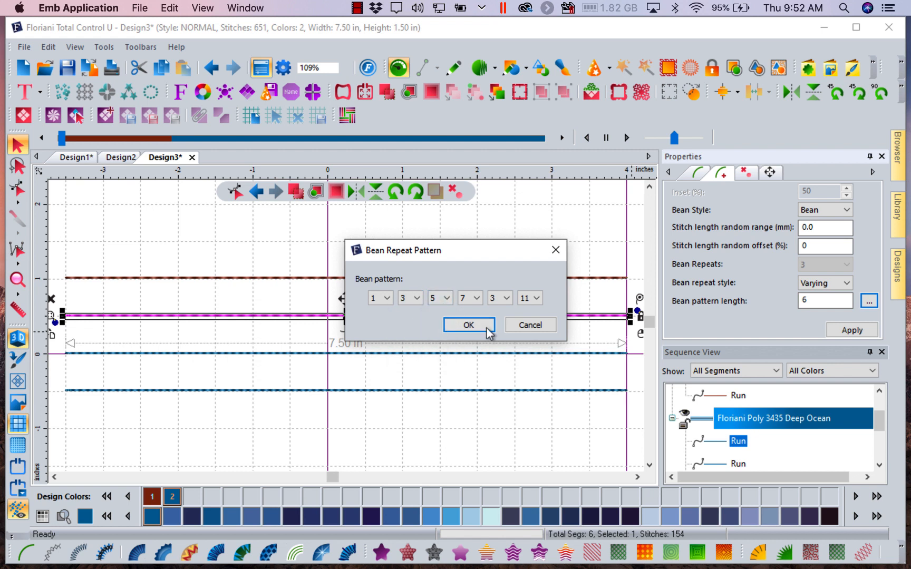
pyautogui.click(506, 300)
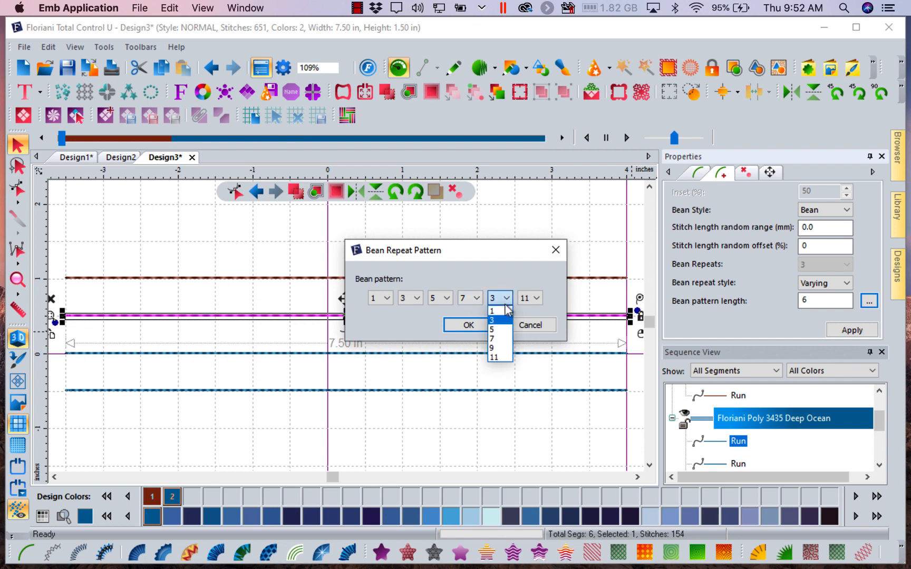
pyautogui.click(508, 348)
pyautogui.press('Tab')
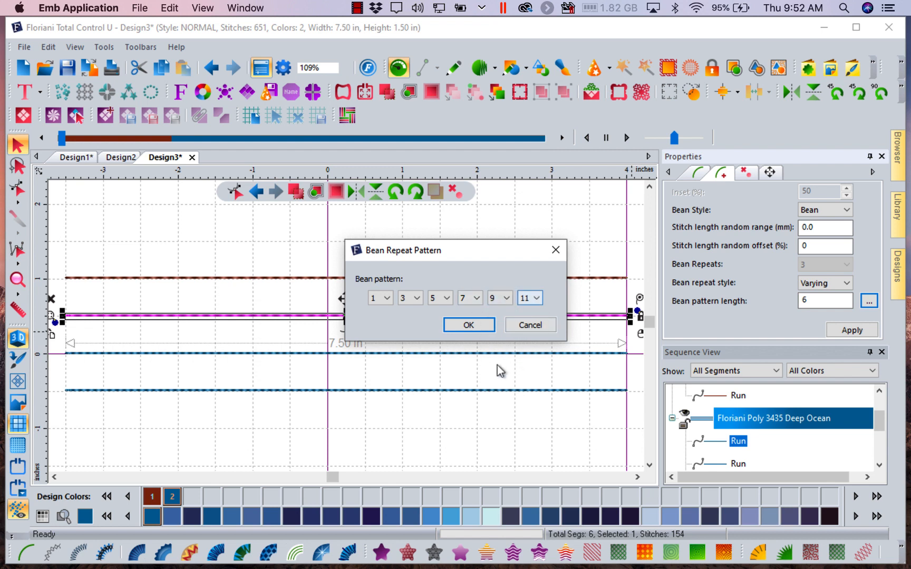
pyautogui.click(463, 326)
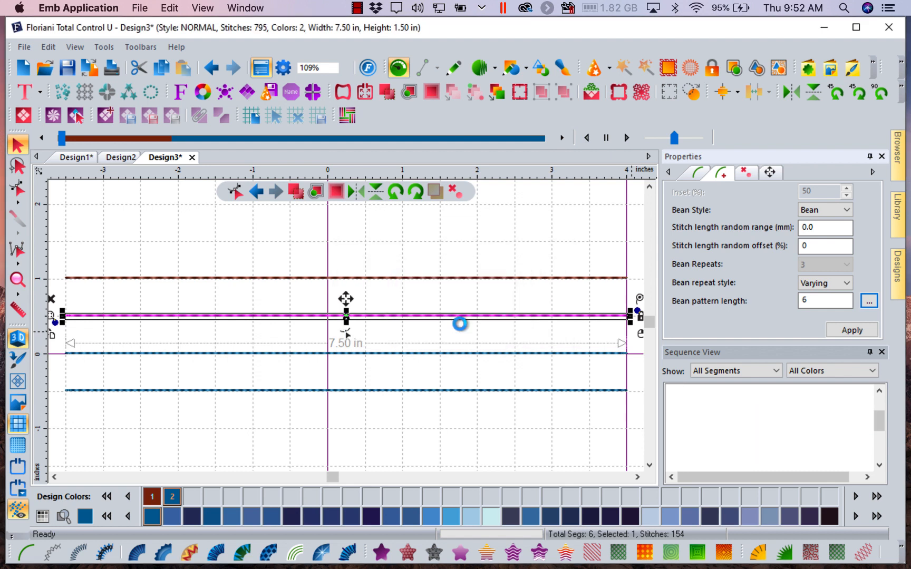
pyautogui.click(838, 332)
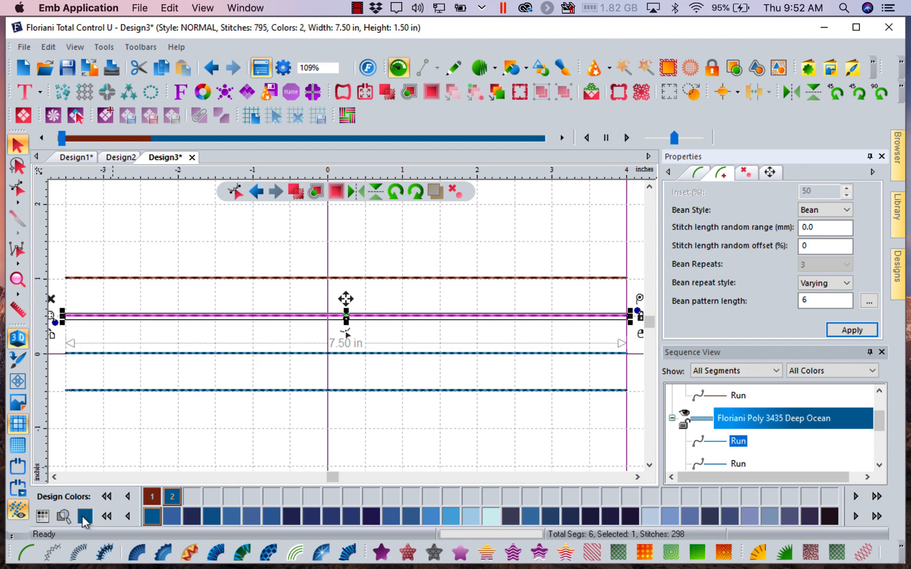
# - Recolor the second run line with Floriani Poly 231 Sour Apple and scrub through the design's stitch-out to the end
pyautogui.click(106, 517)
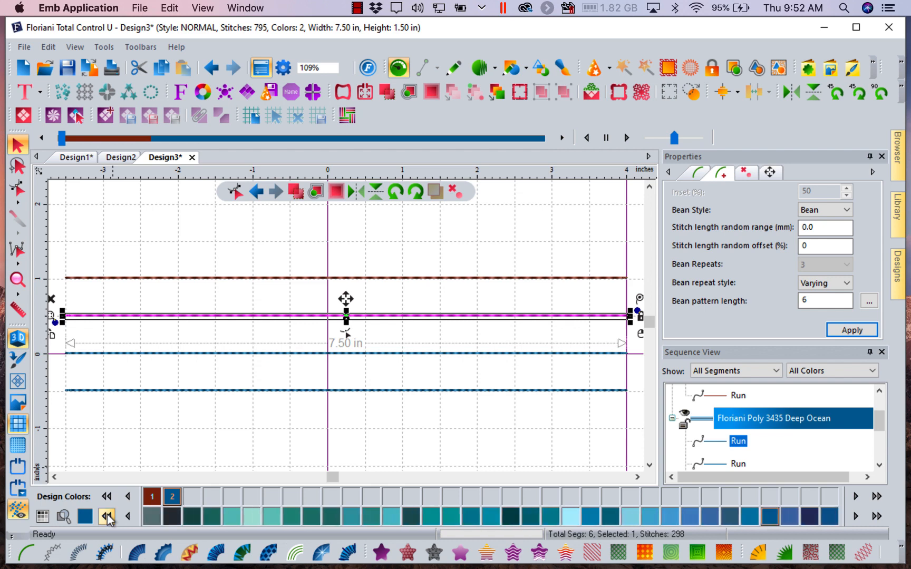
pyautogui.click(151, 517)
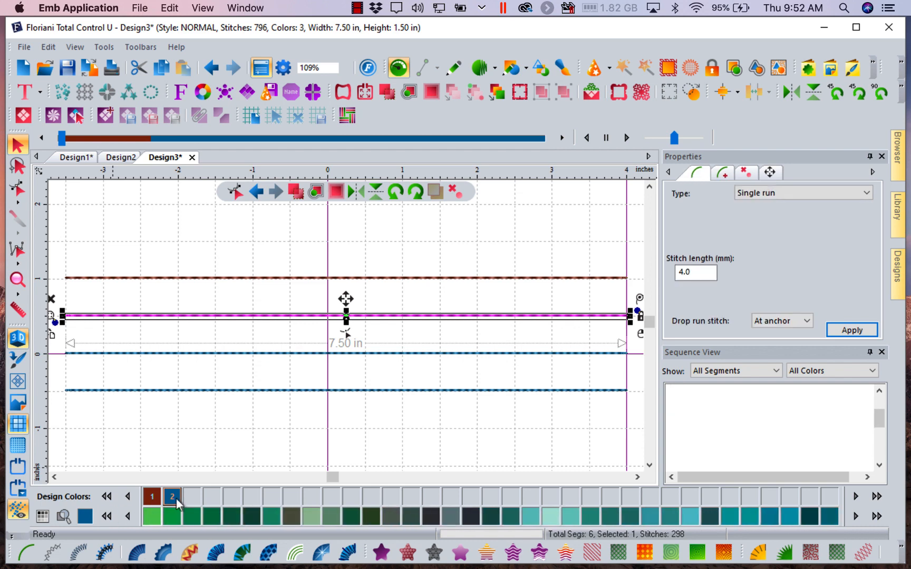
pyautogui.moveTo(61, 140)
pyautogui.mouseDown()
pyautogui.moveTo(149, 158)
pyautogui.moveTo(183, 156)
pyautogui.moveTo(191, 141)
pyautogui.moveTo(334, 142)
pyautogui.mouseUp()
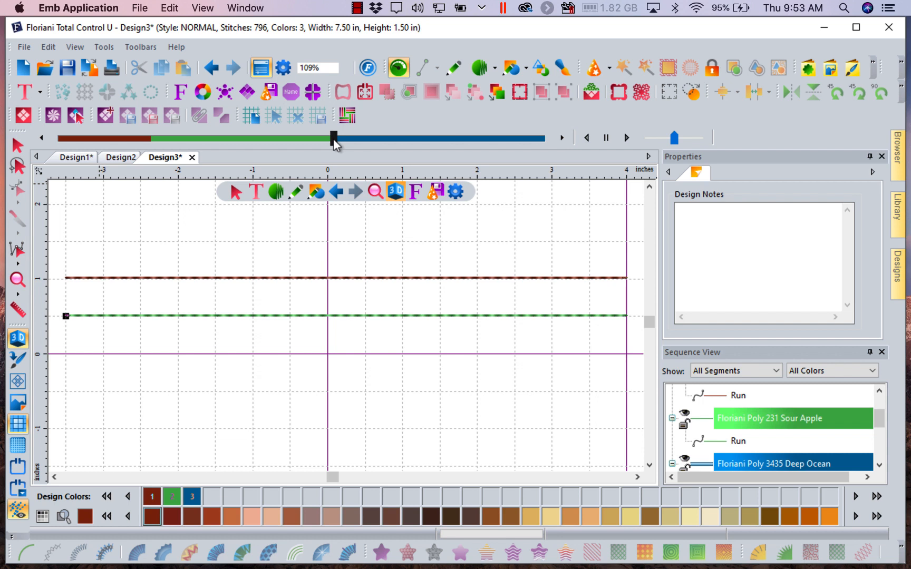
pyautogui.moveTo(333, 140)
pyautogui.mouseDown()
pyautogui.moveTo(488, 138)
pyautogui.moveTo(596, 153)
pyautogui.mouseUp()
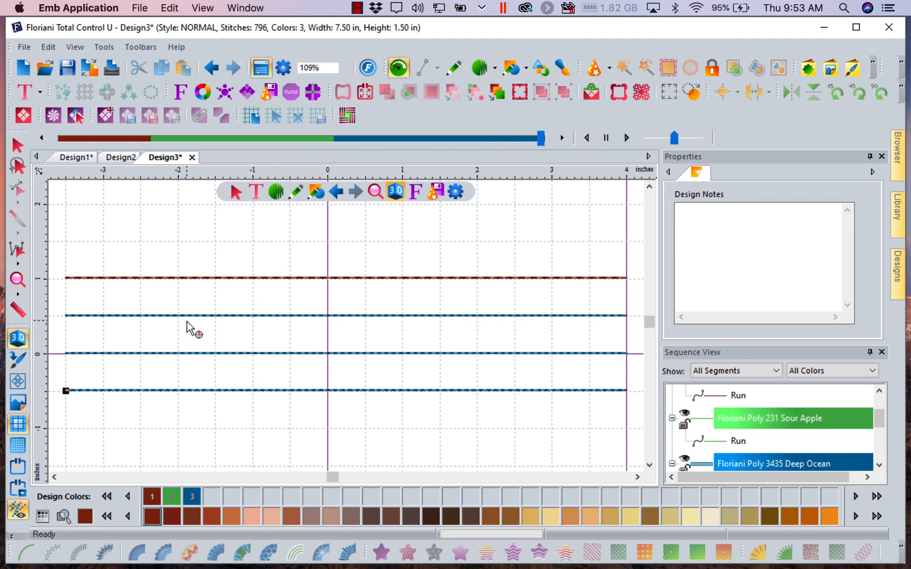
# - Give the third run line from the top a 4 mm stitch length and apply it
pyautogui.click(17, 145)
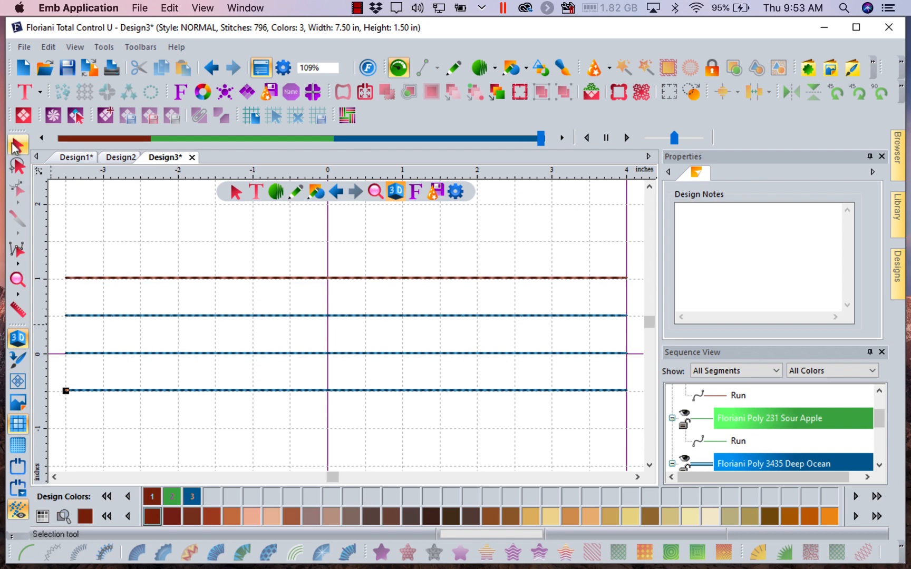
pyautogui.click(141, 316)
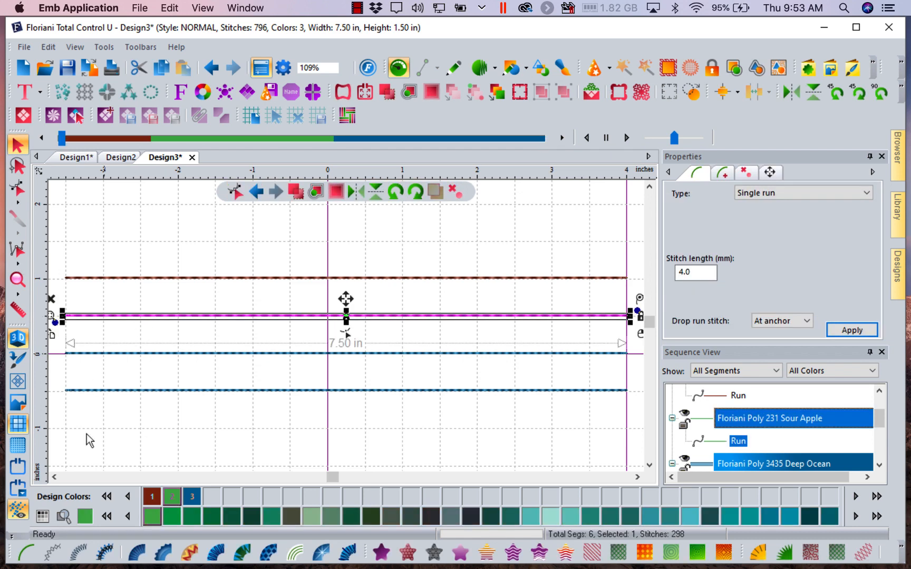
pyautogui.click(322, 354)
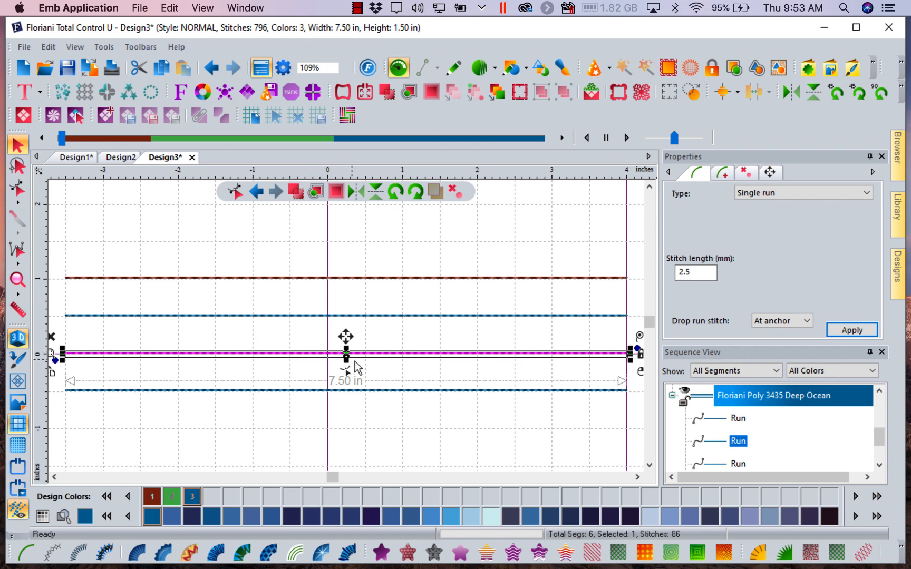
pyautogui.doubleClick(695, 272)
pyautogui.write('4')
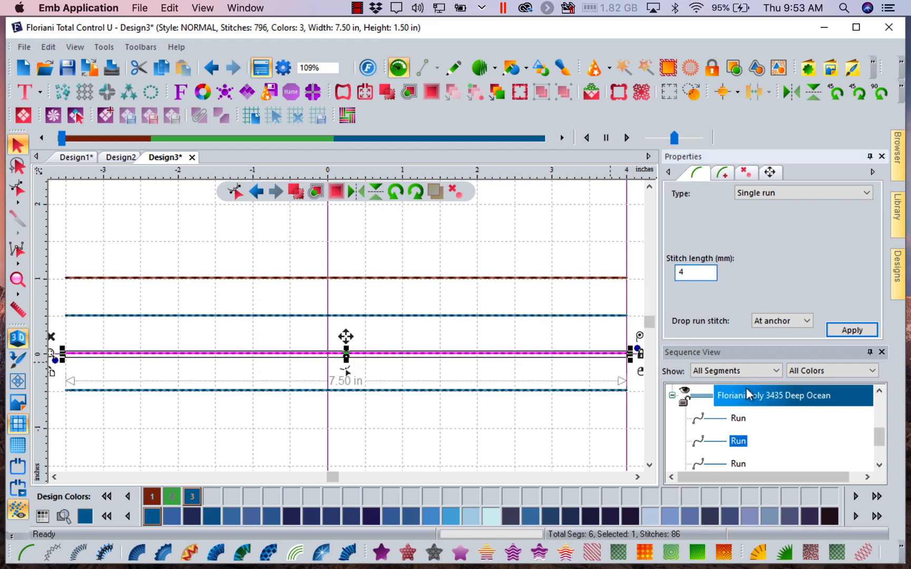
pyautogui.click(854, 331)
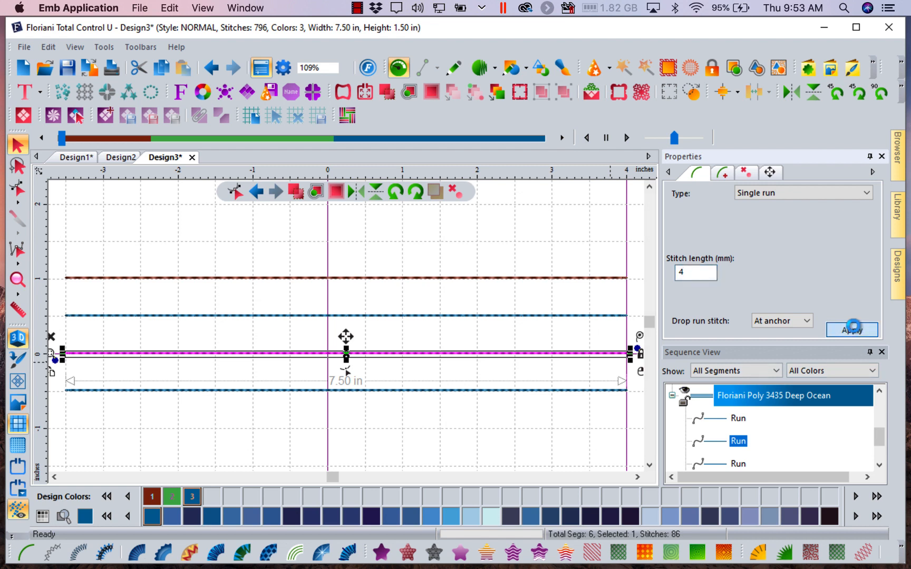
# - Give the third run line the Bean style with Varying repeats and a bean pattern length of 2
pyautogui.click(724, 175)
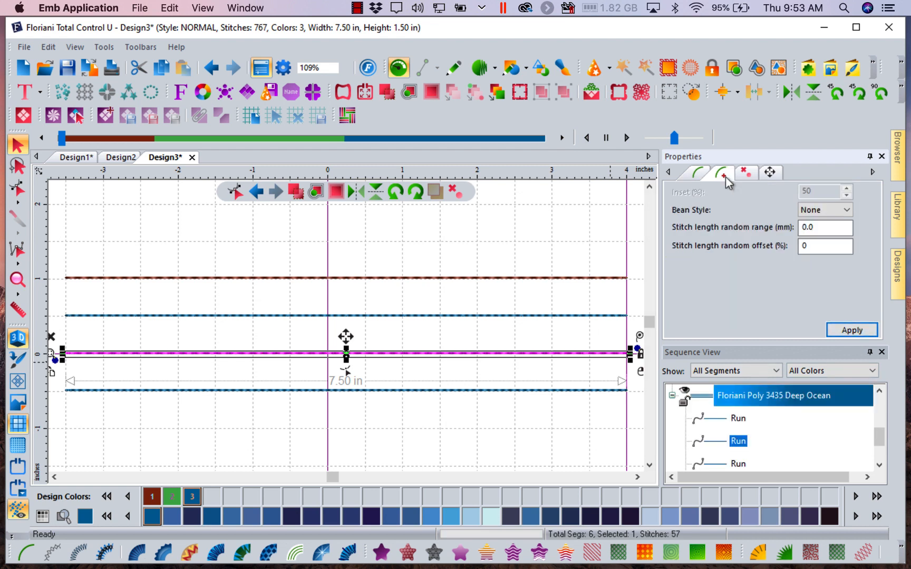
pyautogui.click(847, 211)
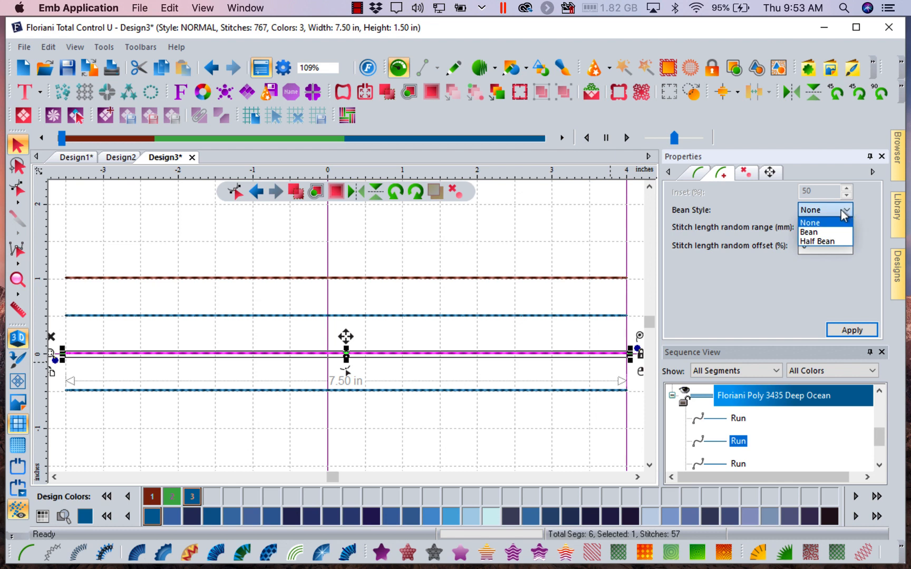
pyautogui.click(832, 231)
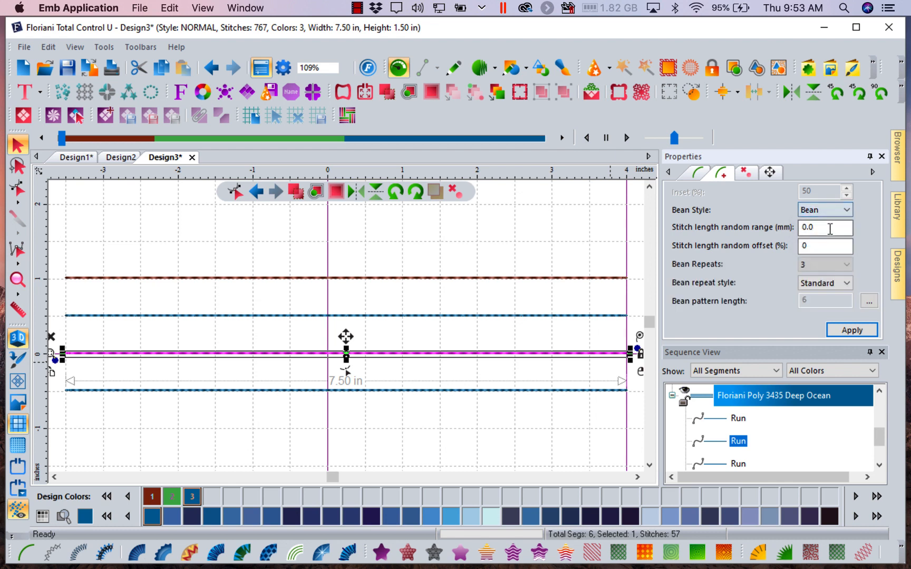
pyautogui.click(842, 284)
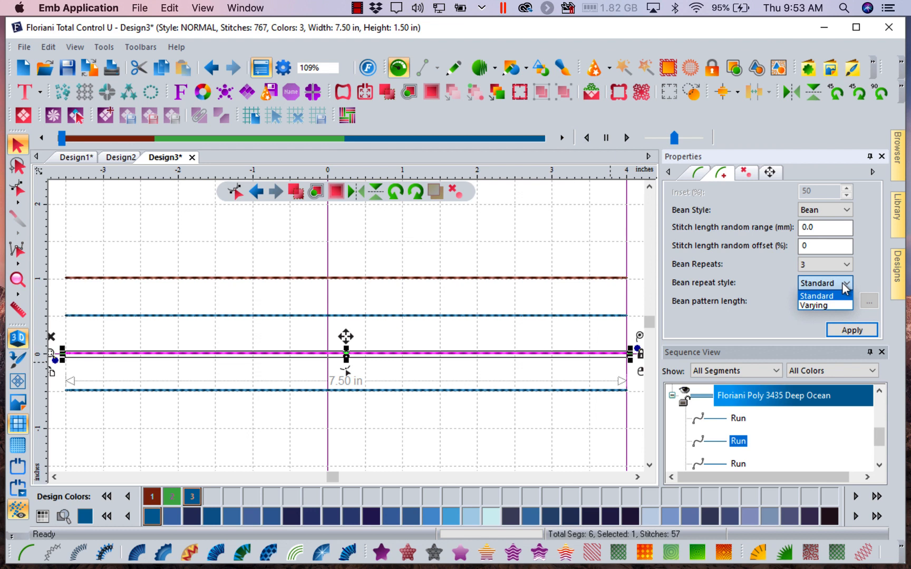
pyautogui.click(811, 305)
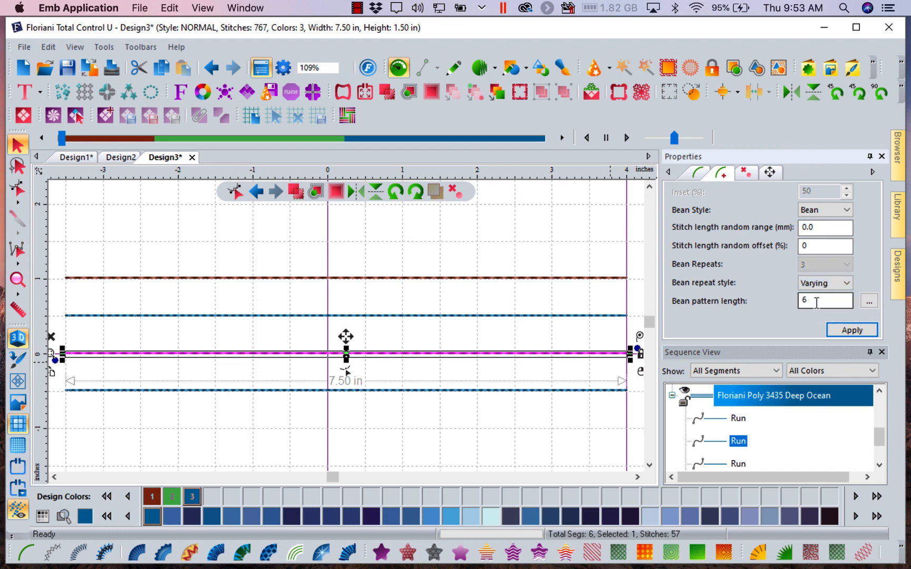
pyautogui.doubleClick(811, 298)
pyautogui.write('2')
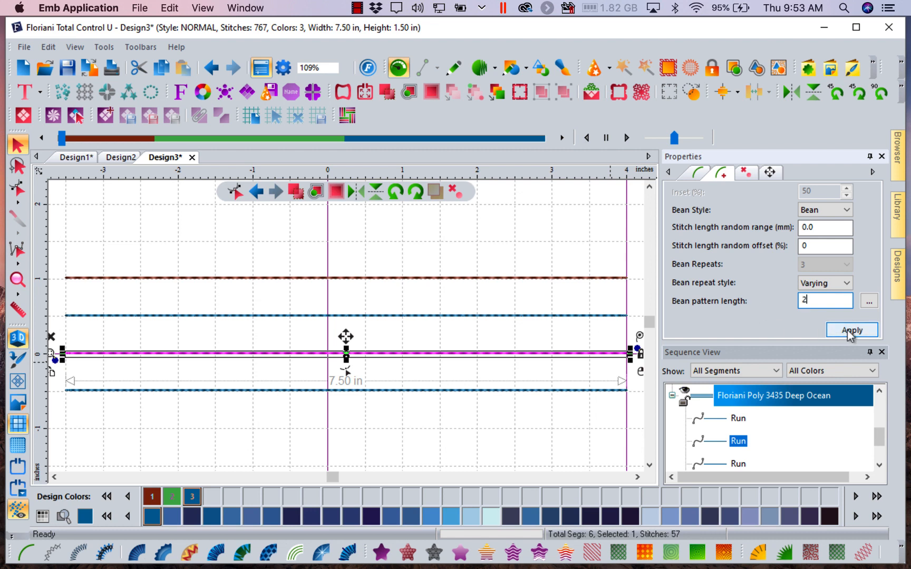
# - Set the third run line's bean pattern to 1, 5 and apply it
pyautogui.click(869, 301)
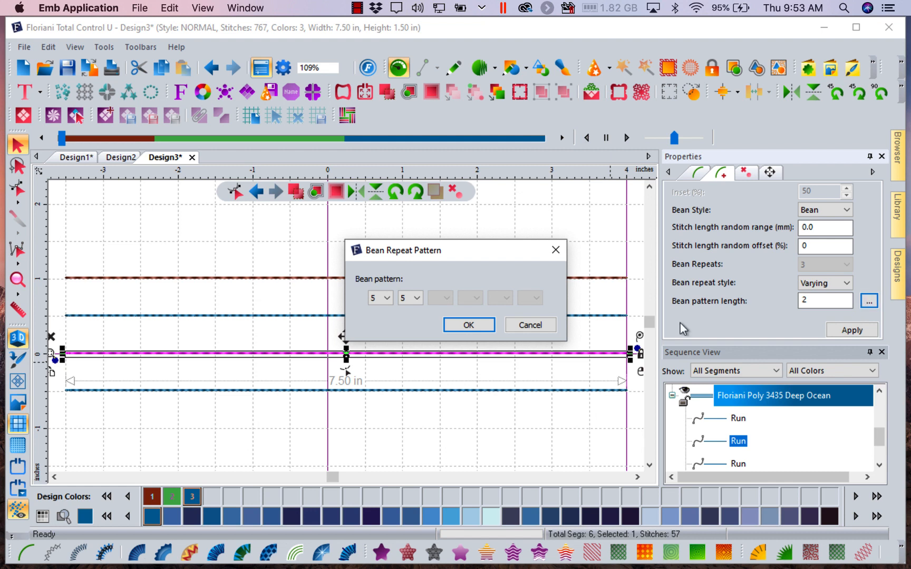
pyautogui.click(386, 298)
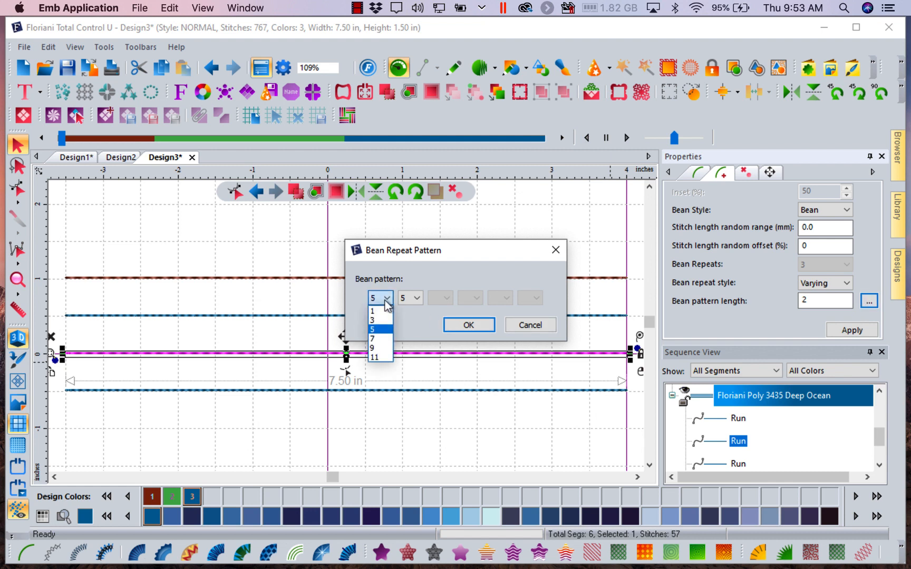
pyautogui.click(378, 314)
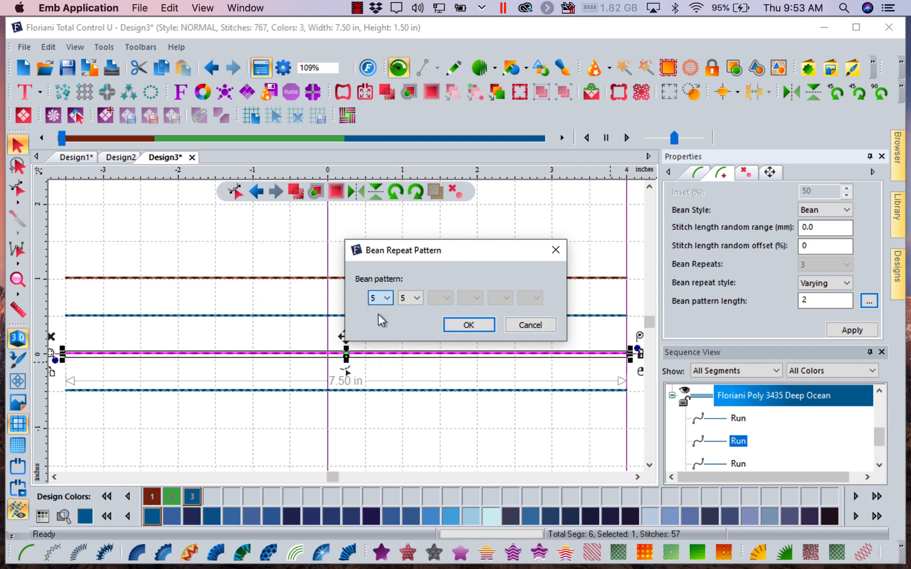
pyautogui.click(415, 298)
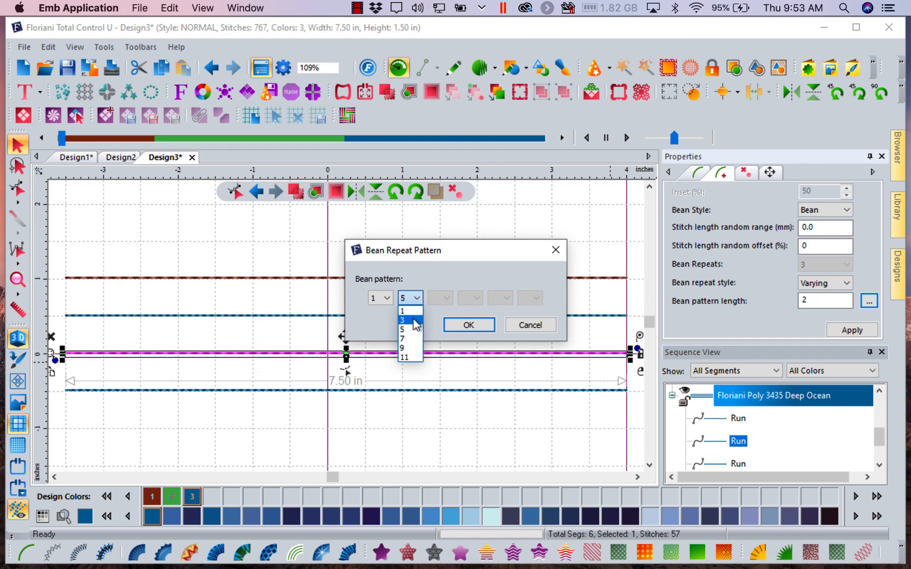
pyautogui.click(413, 329)
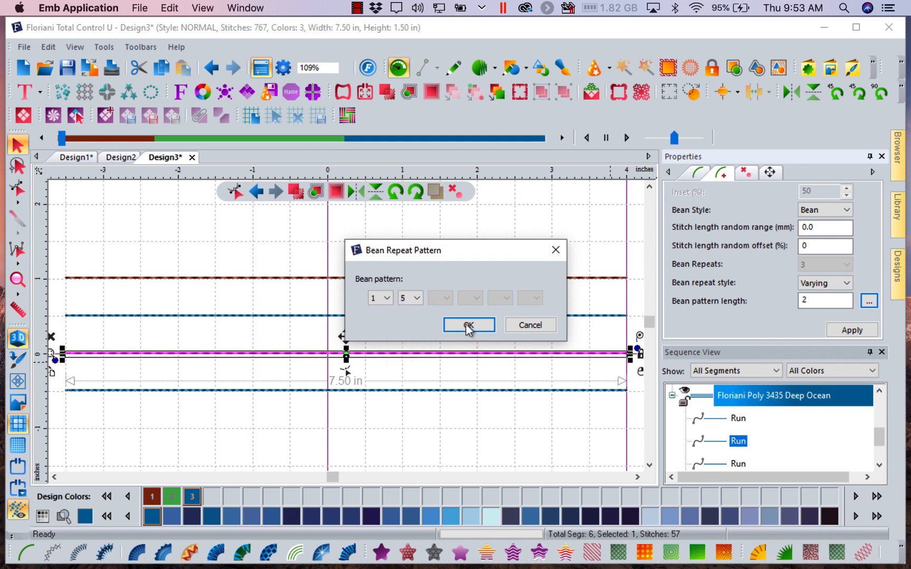
pyautogui.click(468, 326)
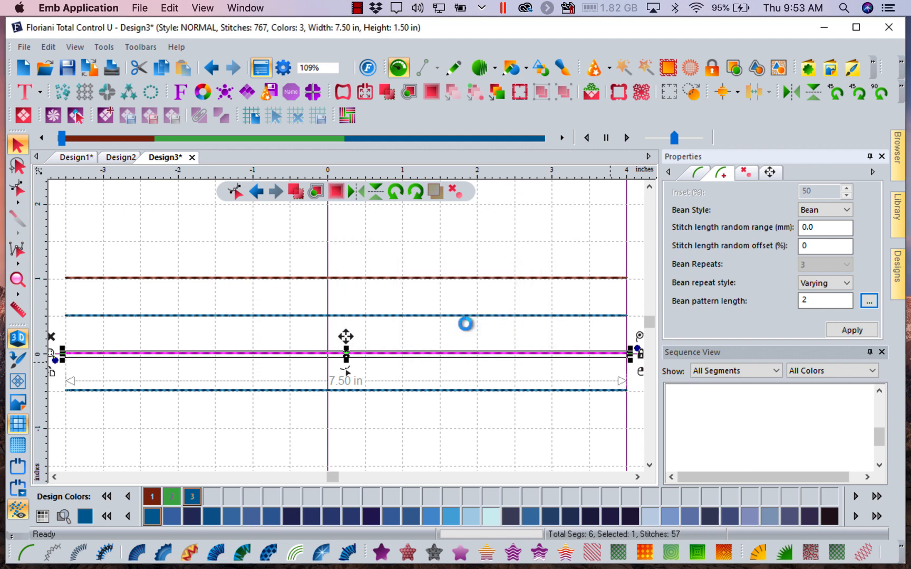
pyautogui.click(854, 331)
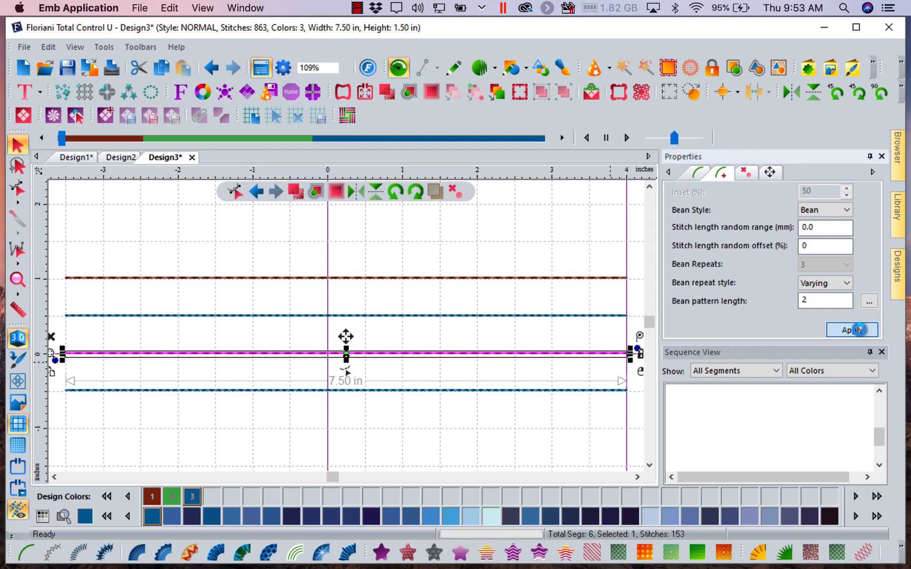
# - Recolor the third run line with Floriani Poly 333 Baltic Blue and the 2.5 mm run overlapping it with Floriani Poly 3877 Dusty Navy
pyautogui.click(556, 516)
pyautogui.click(513, 460)
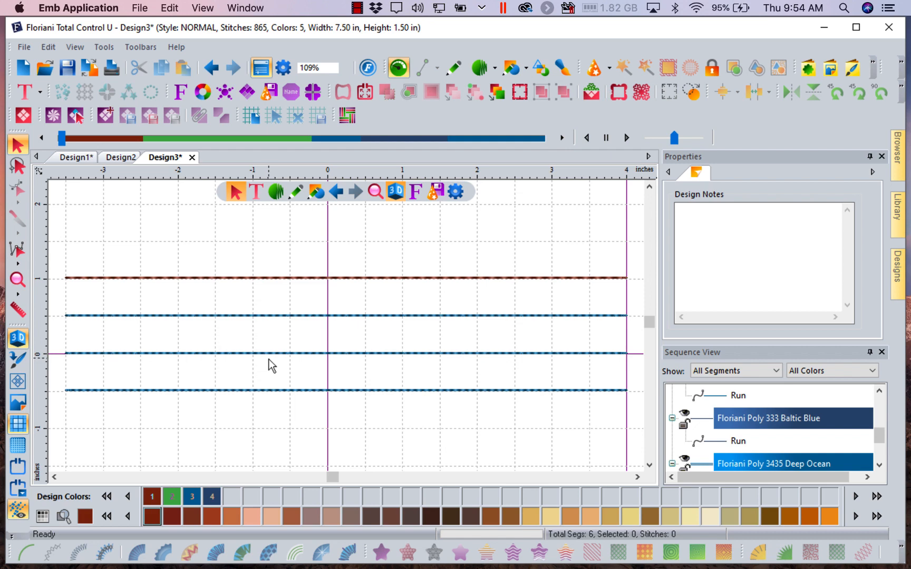
pyautogui.click(270, 391)
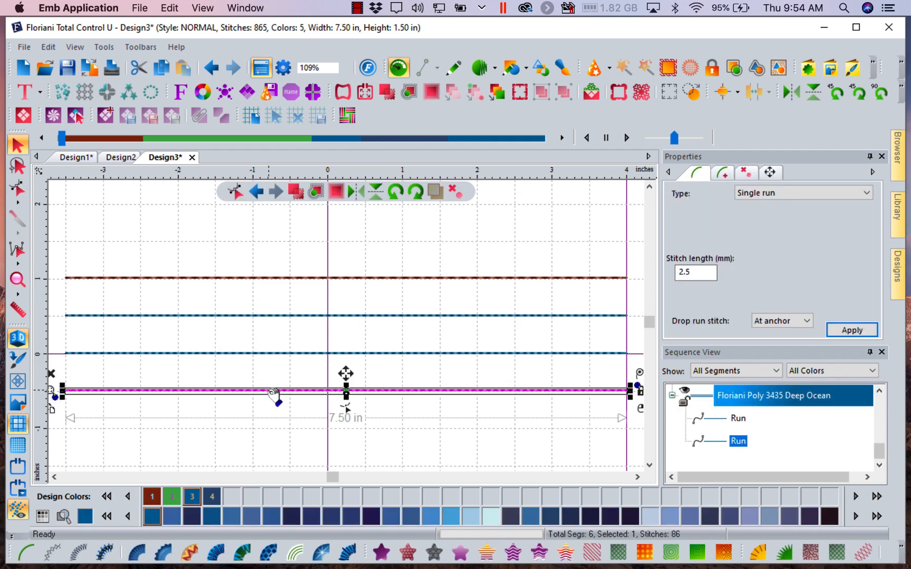
pyautogui.click(273, 354)
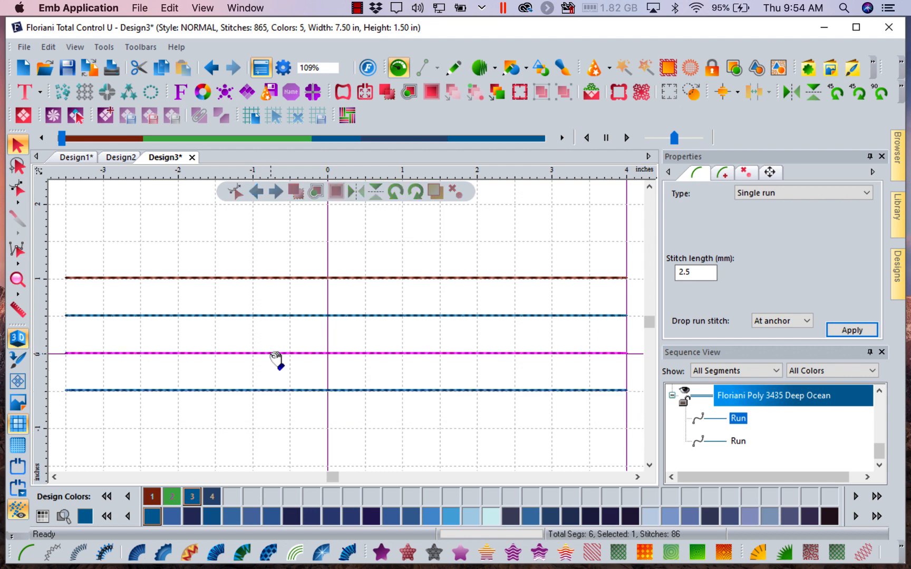
pyautogui.click(731, 520)
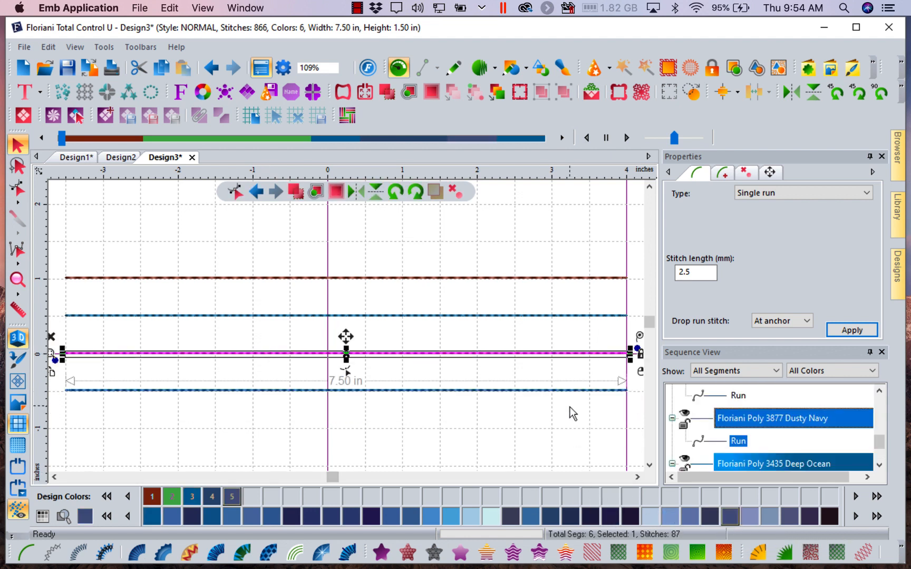
# - Give the lowest run line a 4 mm stitch length and apply it
pyautogui.click(570, 407)
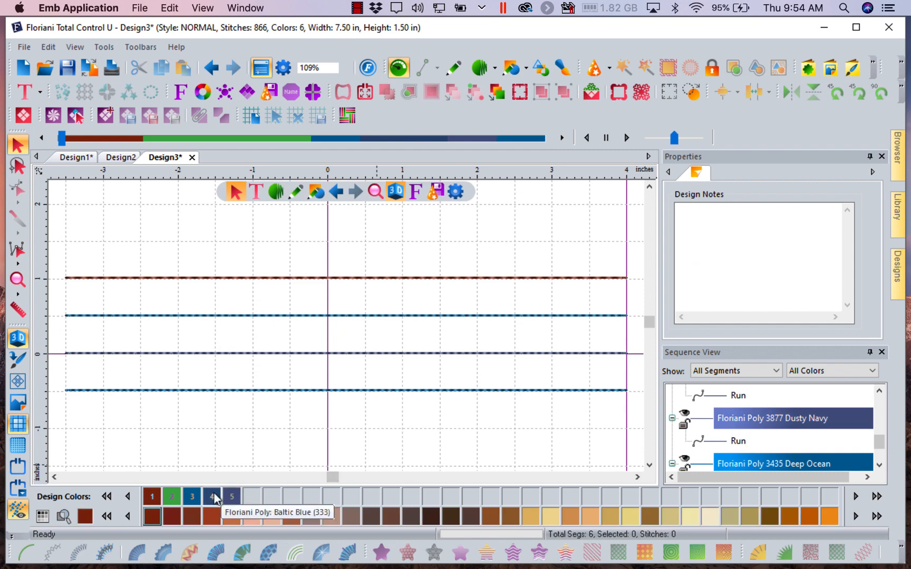
pyautogui.click(368, 391)
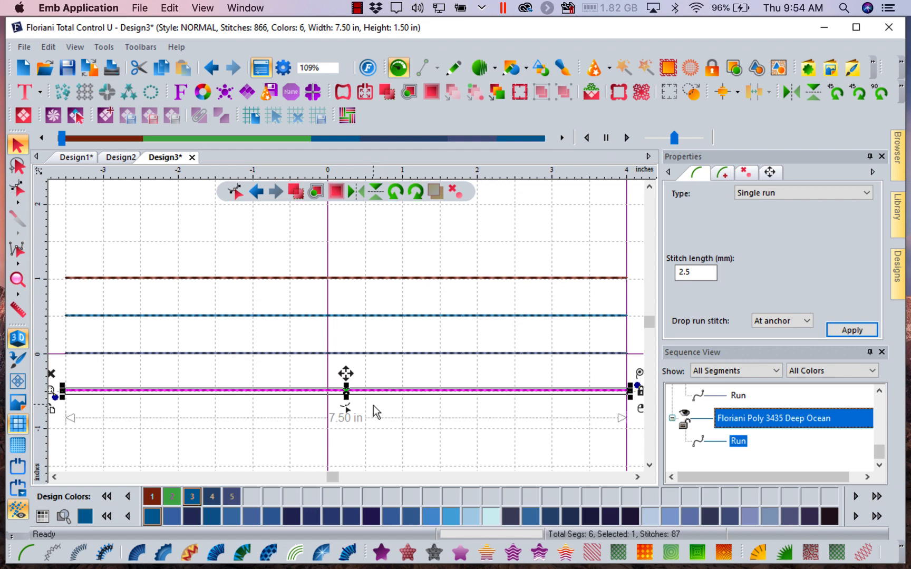
pyautogui.moveTo(697, 271); pyautogui.dragTo(625, 283)
pyautogui.write('4')
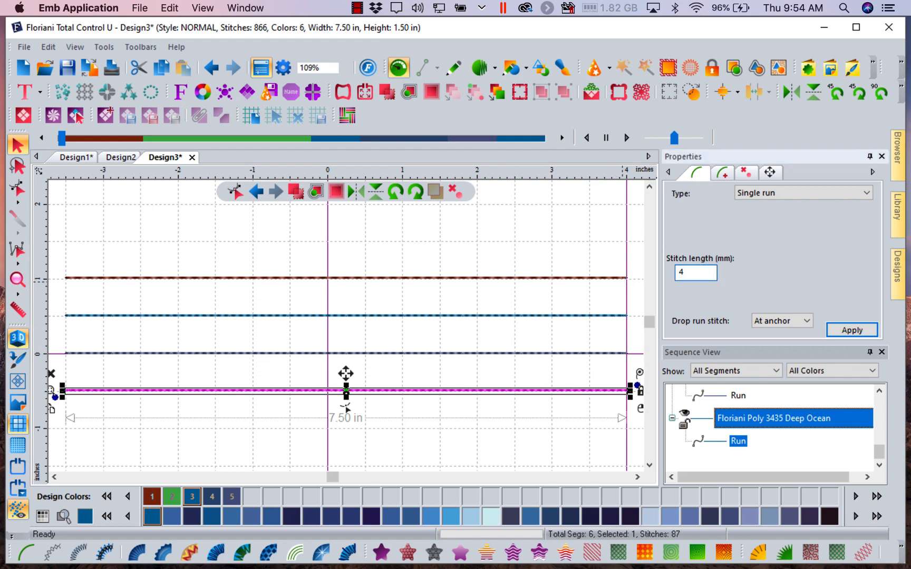
pyautogui.click(858, 324)
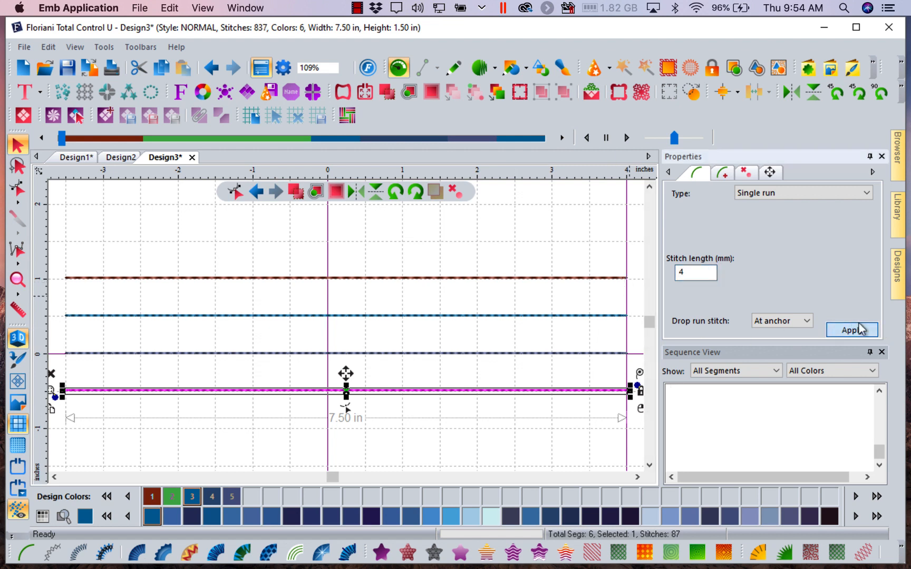
# - Give the lowest run line the Bean style with the Varying repeat style
pyautogui.click(726, 173)
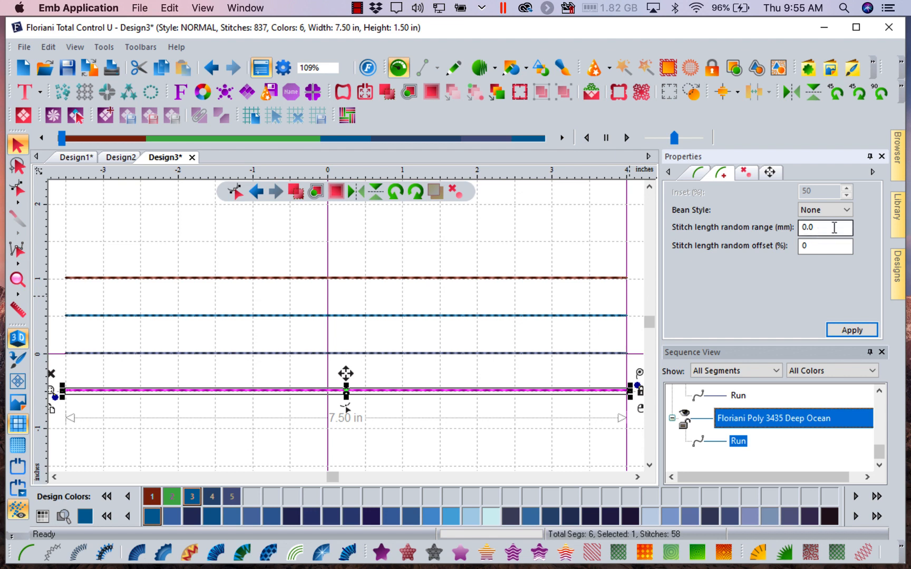
pyautogui.click(843, 210)
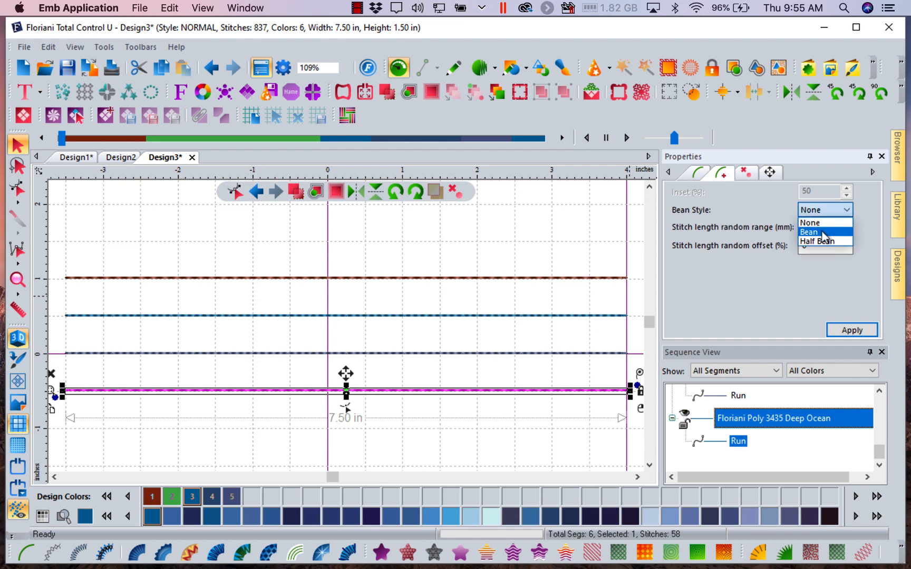
pyautogui.click(822, 233)
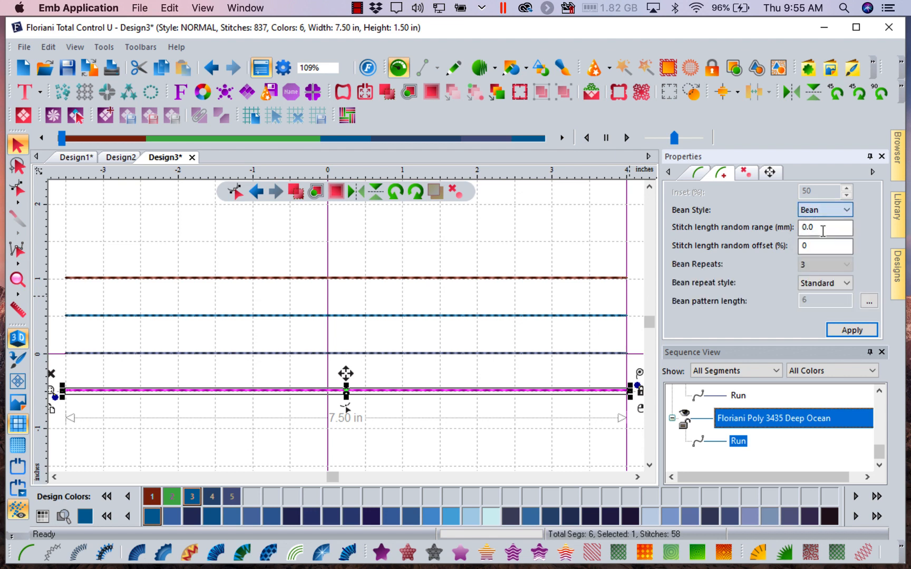
pyautogui.click(839, 285)
pyautogui.click(824, 307)
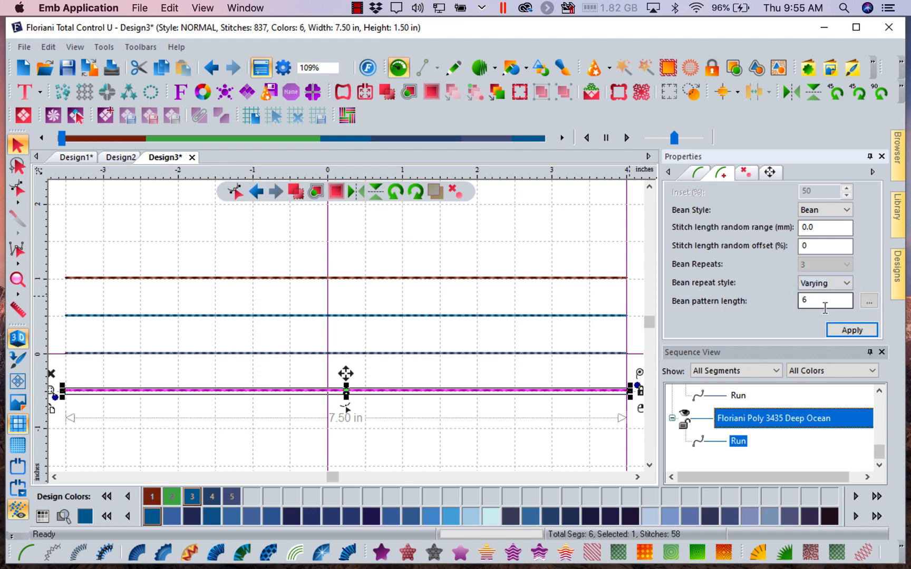
# - Set the lowest run line's six-value bean pattern to 1, 5, 1, 7, 1, 9 and apply it
pyautogui.click(869, 302)
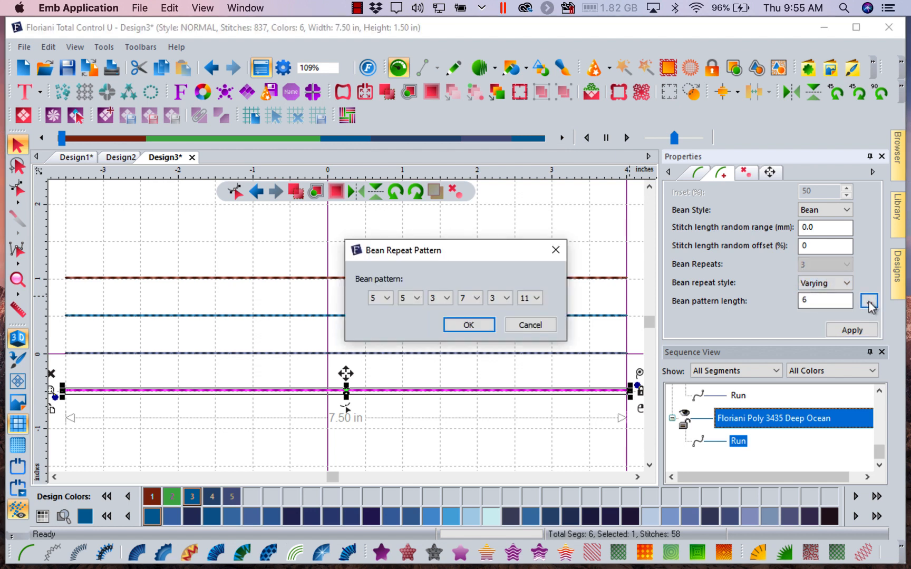
pyautogui.click(389, 302)
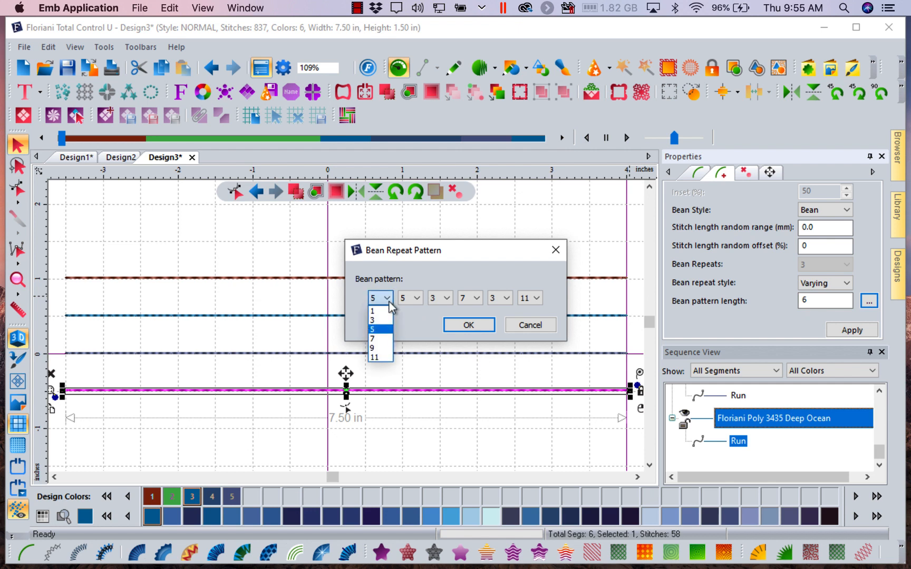
pyautogui.click(380, 310)
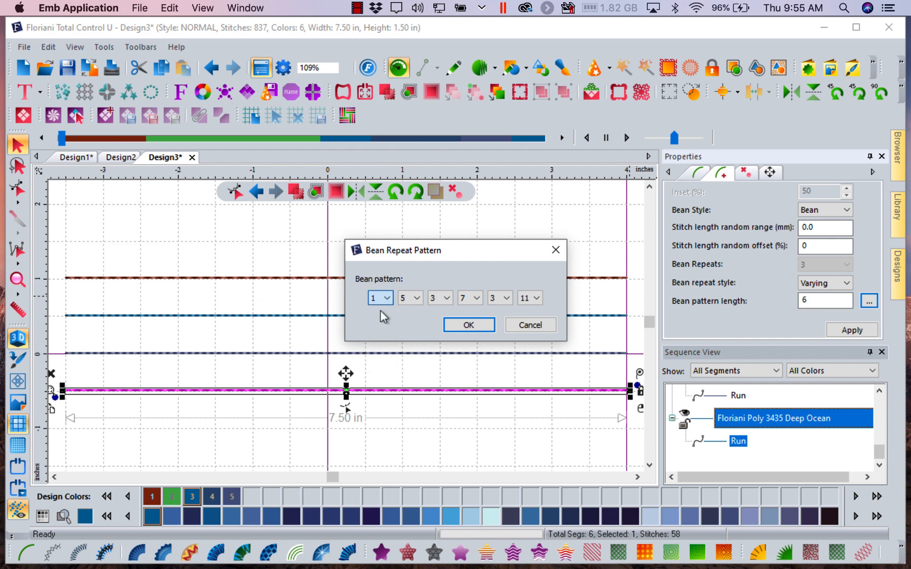
pyautogui.click(443, 298)
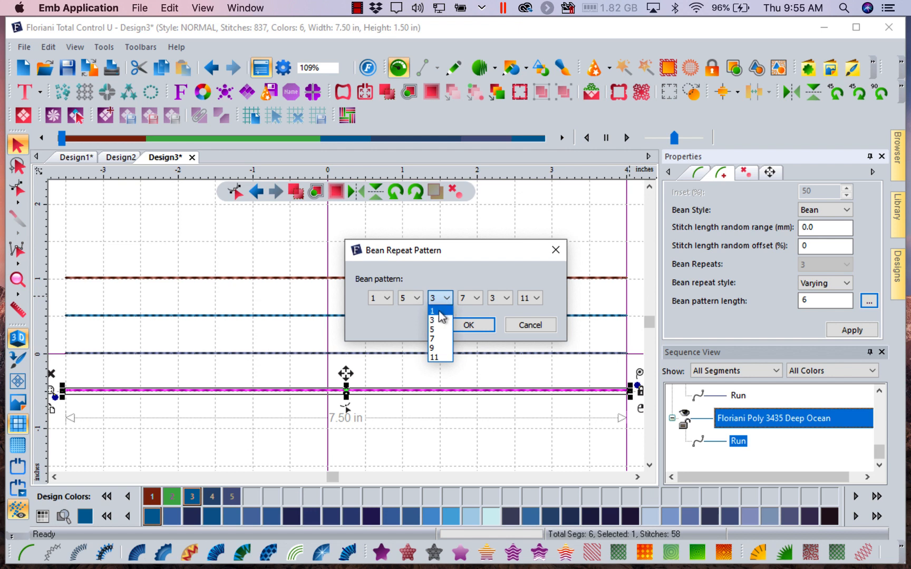
pyautogui.click(442, 312)
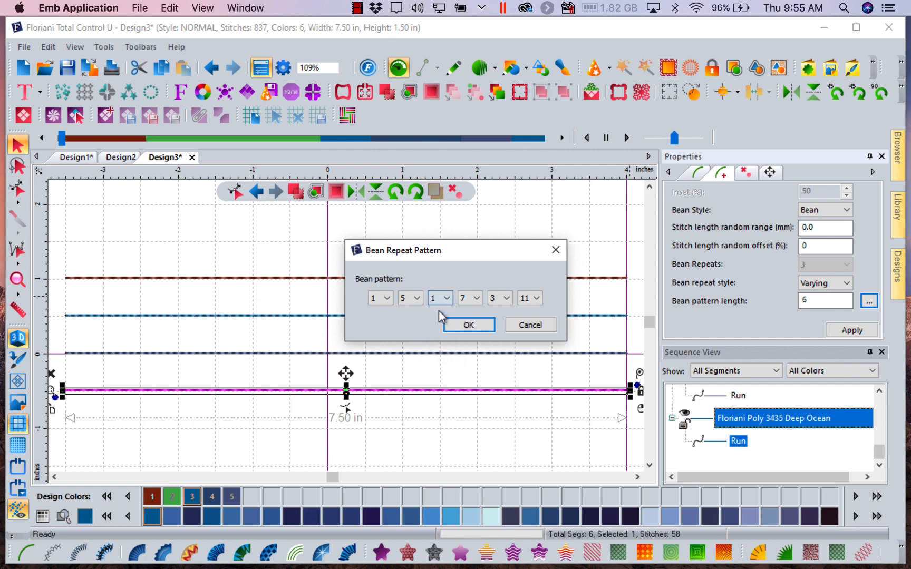
pyautogui.click(505, 298)
pyautogui.click(500, 312)
pyautogui.click(537, 298)
pyautogui.click(530, 353)
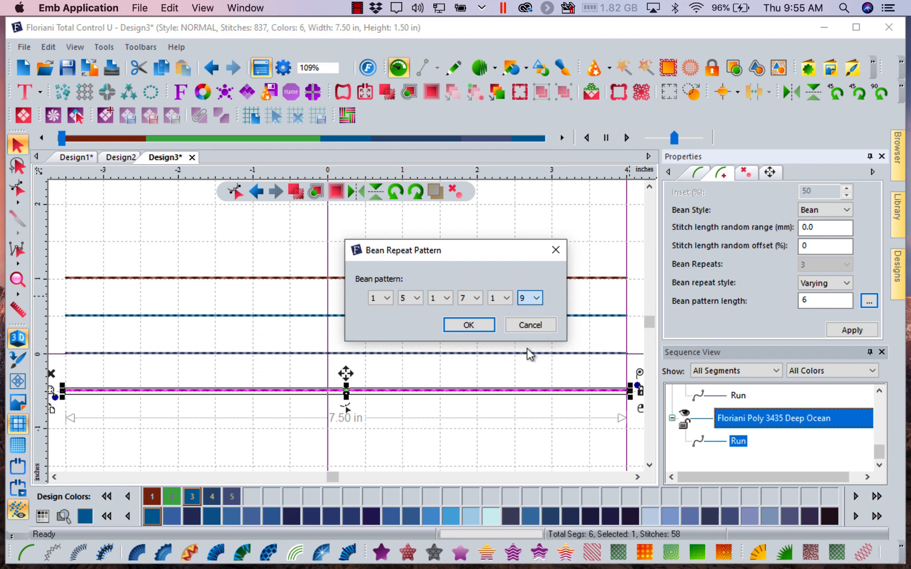
pyautogui.click(481, 325)
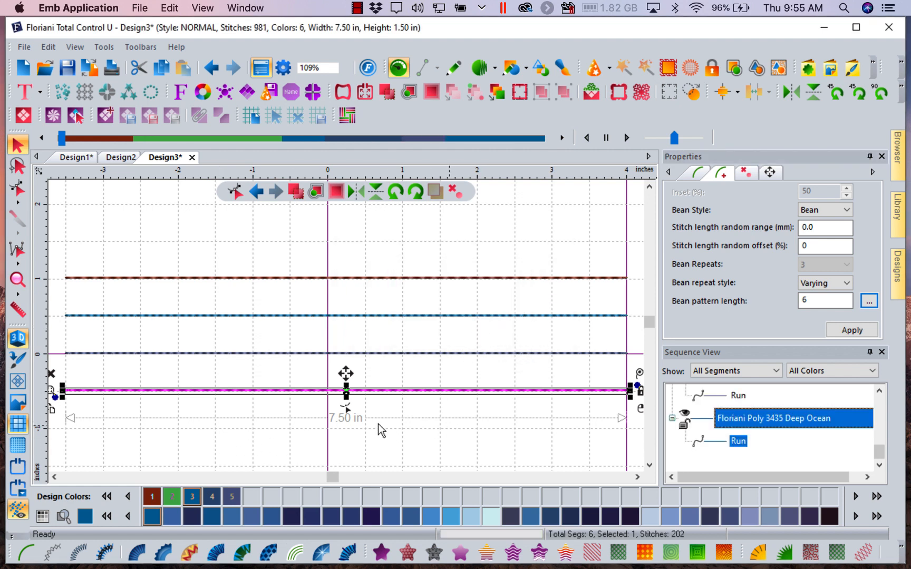
# - Recolor the lowest run line with Floriani Poly 291 Seaform and deselect it
pyautogui.click(106, 517)
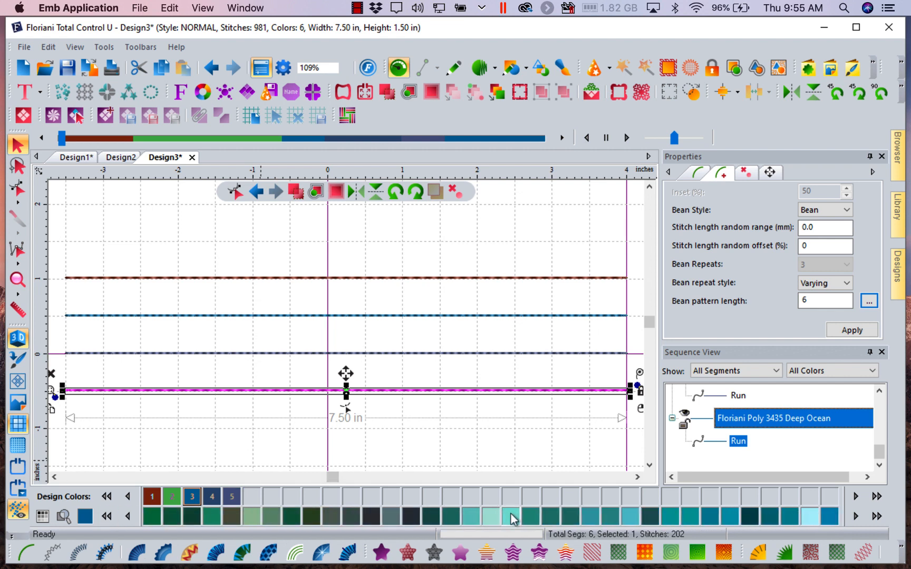
pyautogui.click(470, 521)
pyautogui.click(481, 453)
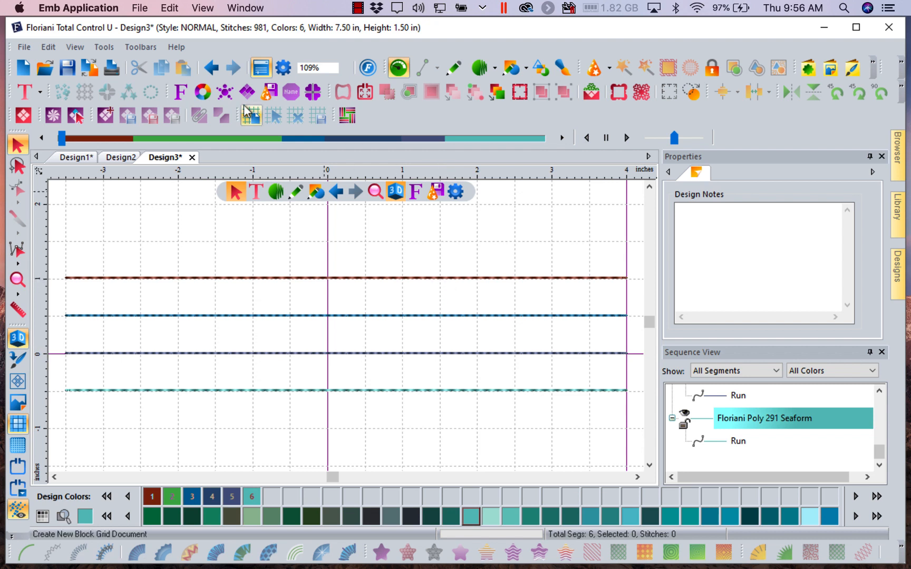
# - Open the Floriani Club website in the browser and sign in to the club account
pyautogui.click(178, 52)
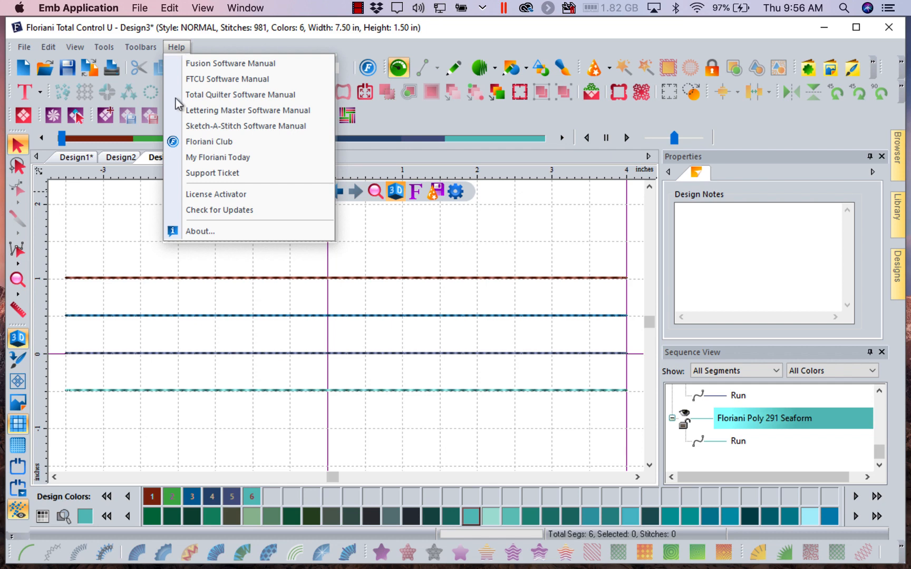
pyautogui.click(225, 147)
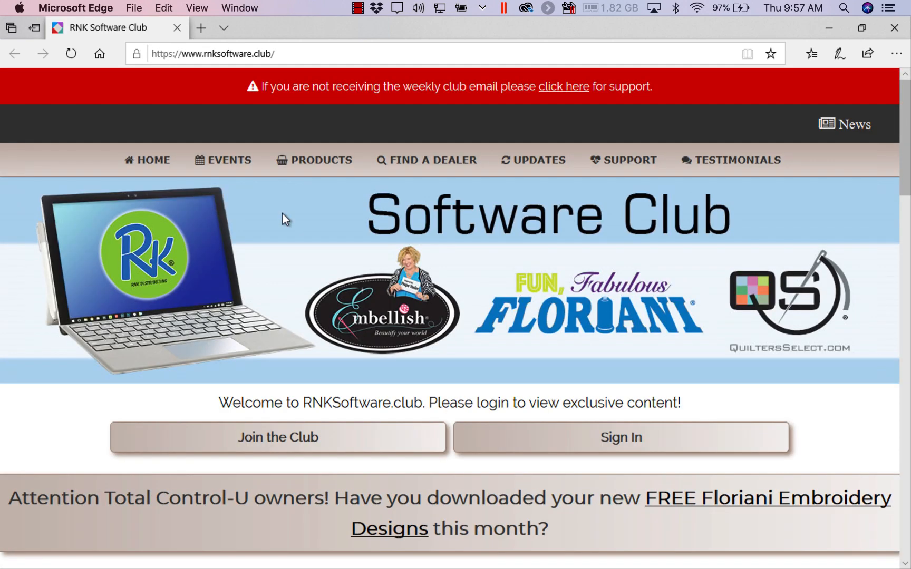
pyautogui.click(583, 452)
pyautogui.click(682, 339)
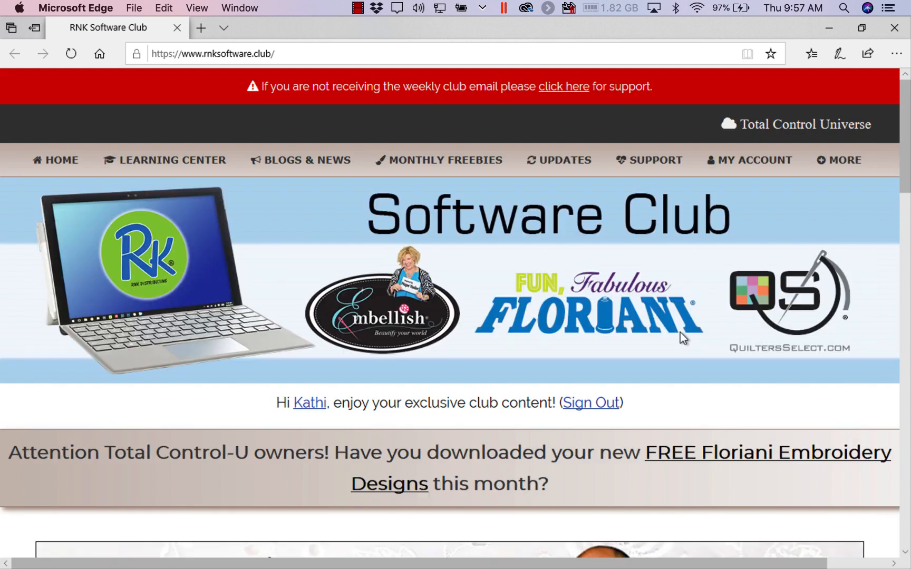
# - Look over the club home page and open the updates page for Floriani Embroidery Software (FTCU/Fusion)
pyautogui.scroll(-6, 441, 471)
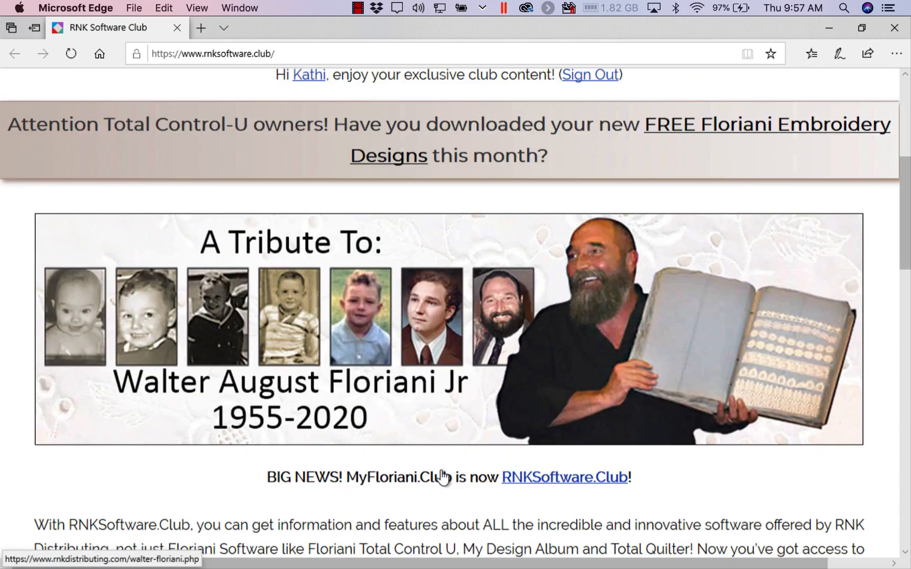
pyautogui.scroll(-3, 442, 477)
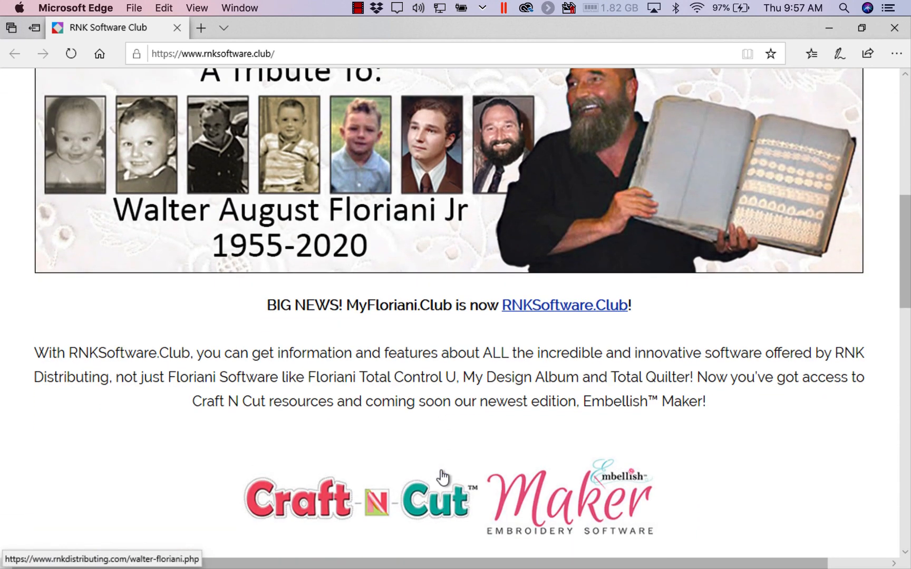
pyautogui.scroll(3, 442, 477)
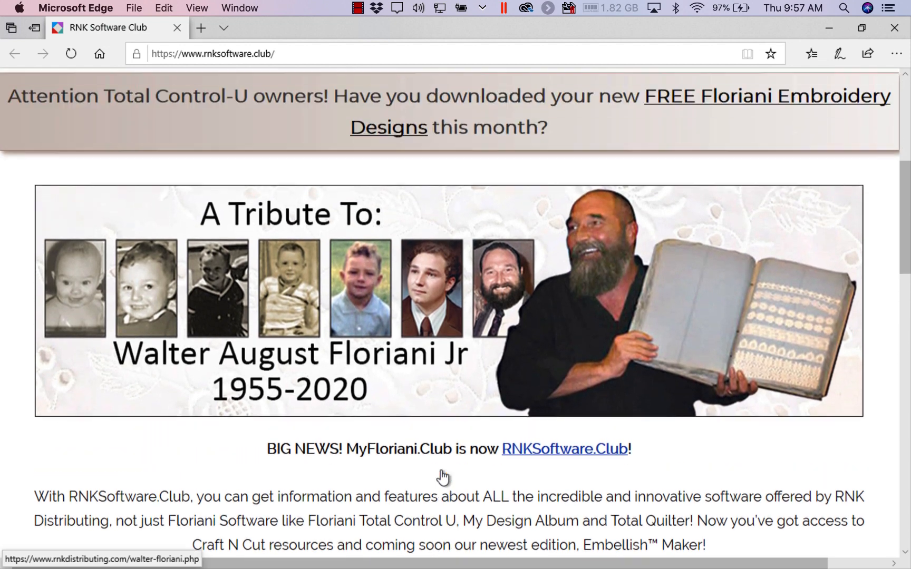
pyautogui.scroll(6, 442, 477)
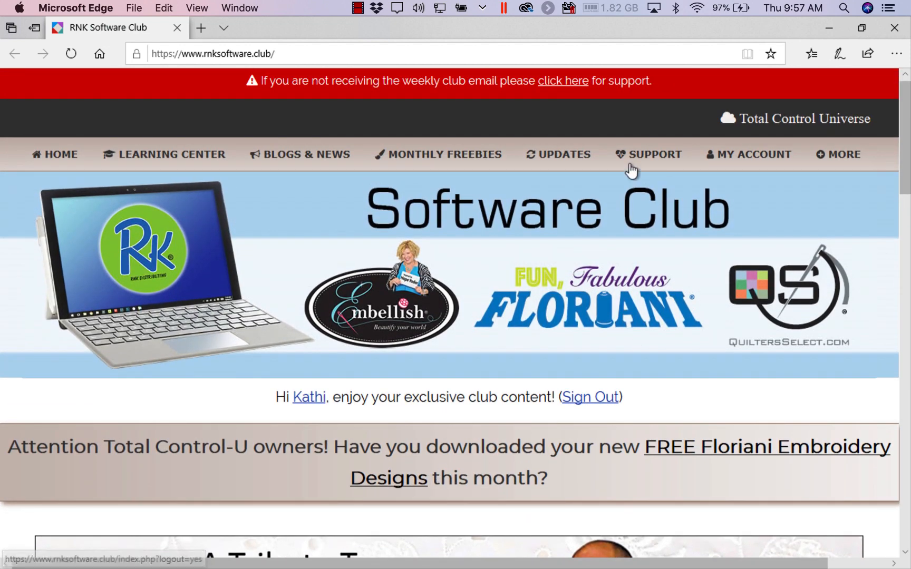
pyautogui.moveTo(579, 167)
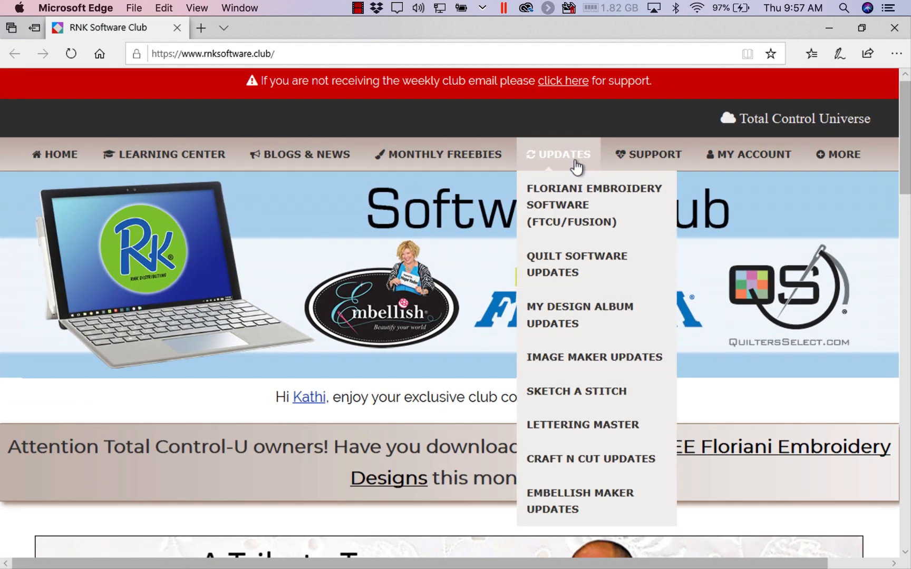
pyautogui.click(568, 199)
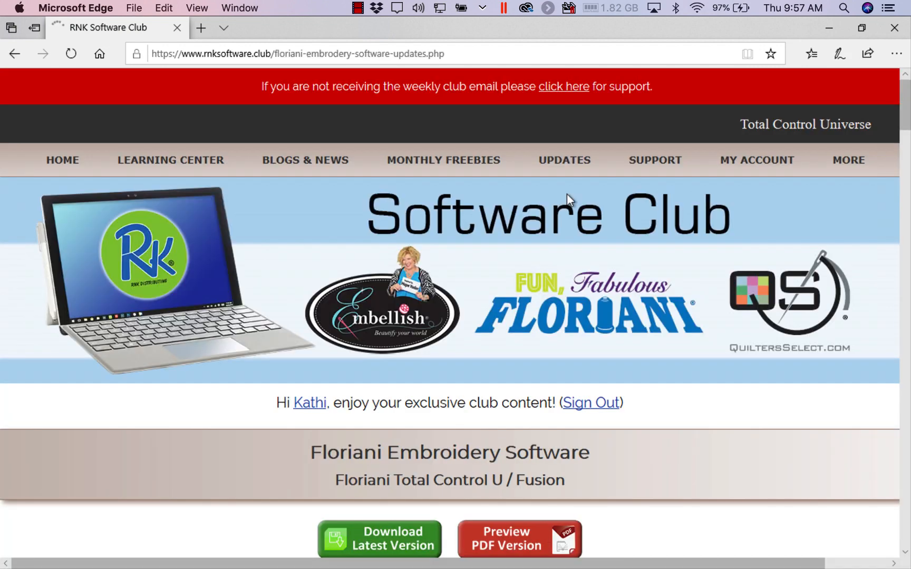
# - Review the Build 3670 update notes and videos on the Smart Fill Tool, Variable Bean Stitch and Bean Stitch Fill
pyautogui.scroll(-4, 428, 337)
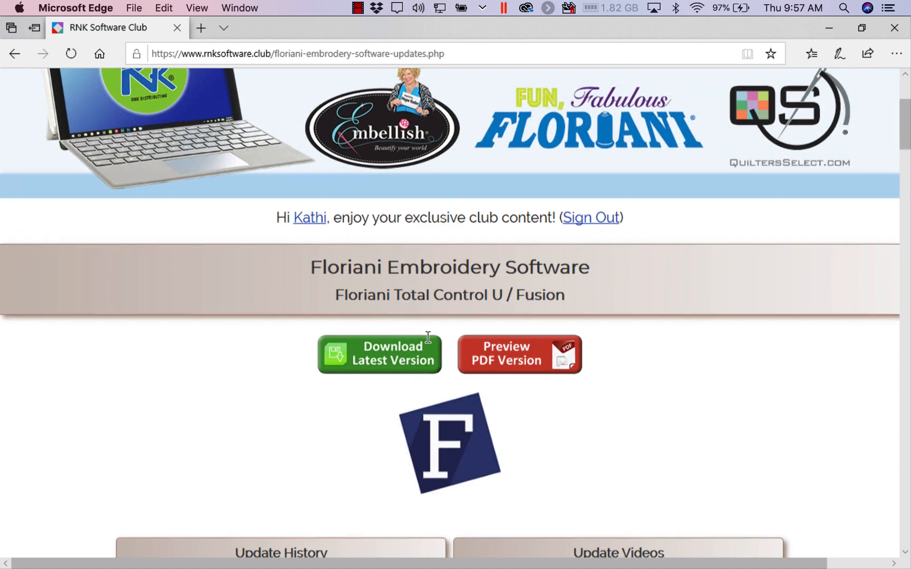
pyautogui.scroll(-7, 429, 338)
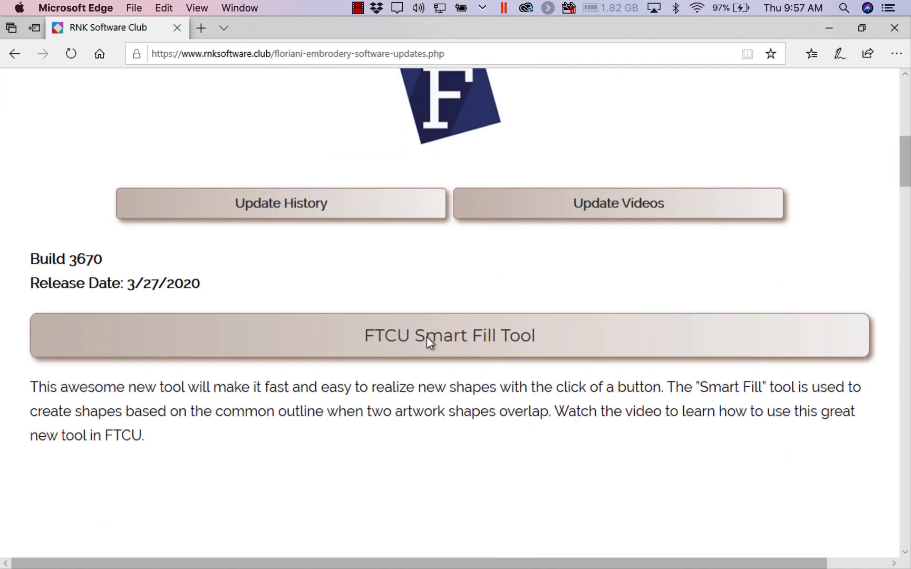
pyautogui.scroll(-6, 427, 337)
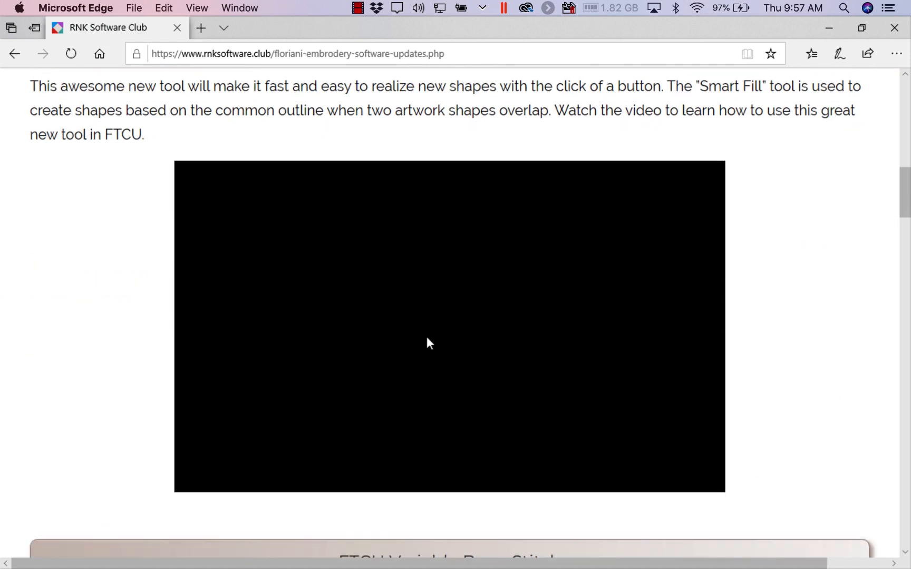
pyautogui.scroll(-5, 427, 343)
pyautogui.scroll(-4, 428, 338)
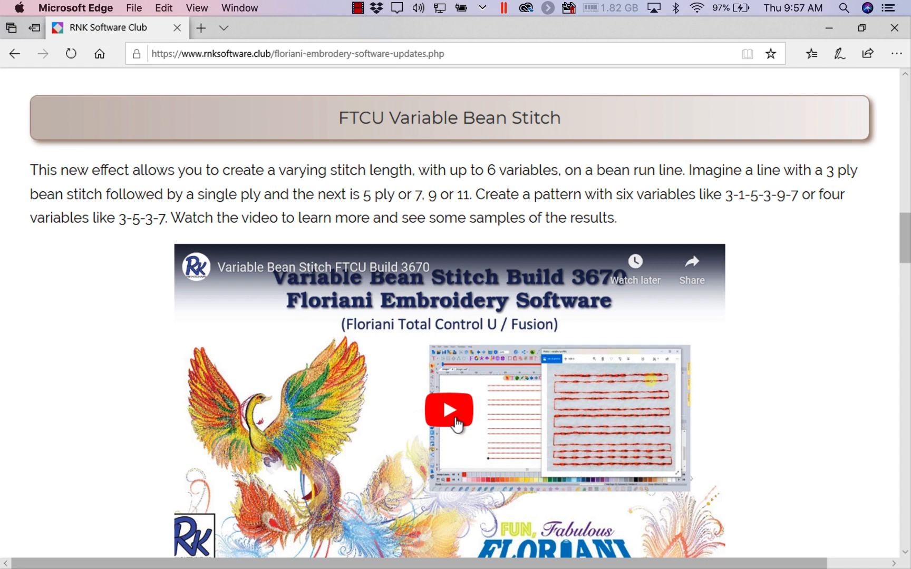
pyautogui.scroll(-3, 457, 421)
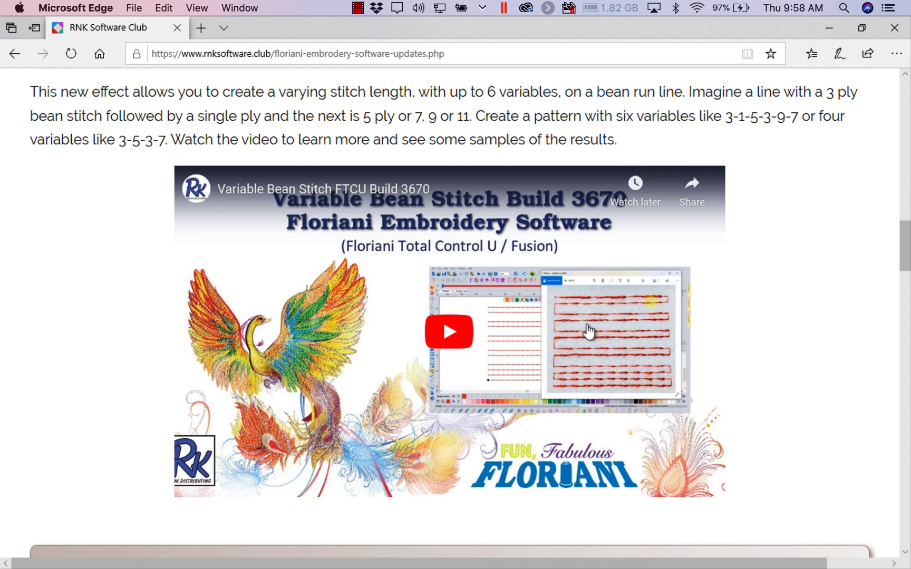
pyautogui.scroll(3, 588, 336)
pyautogui.scroll(-10, 588, 335)
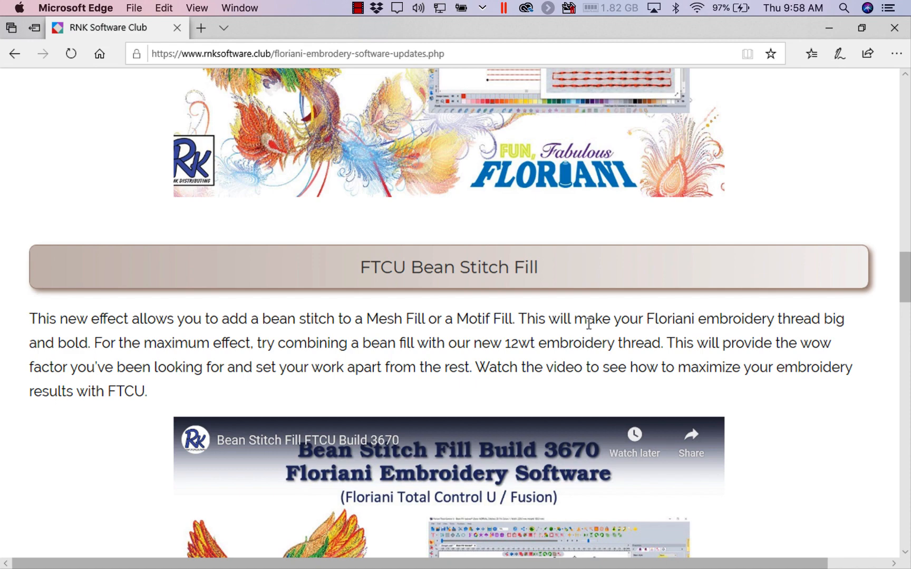
pyautogui.scroll(15, 589, 324)
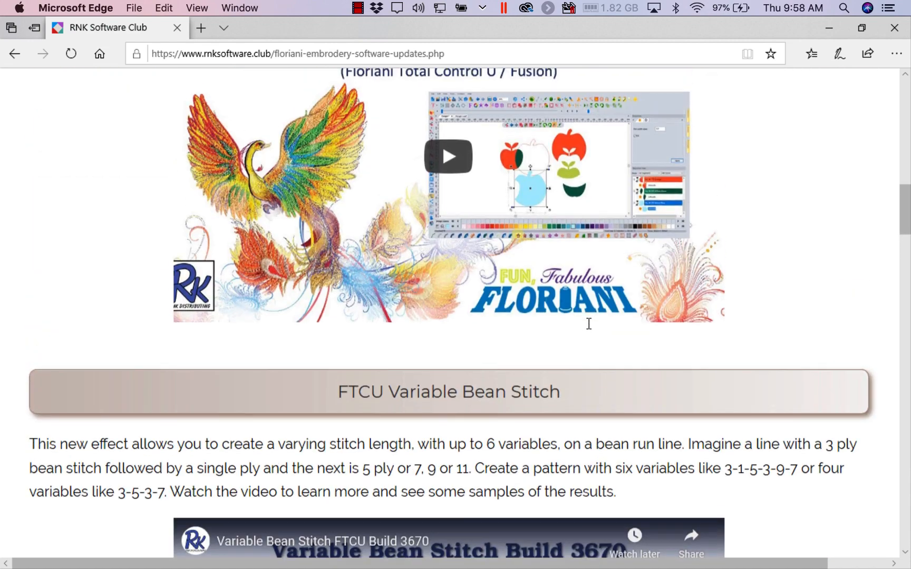
pyautogui.scroll(2, 589, 332)
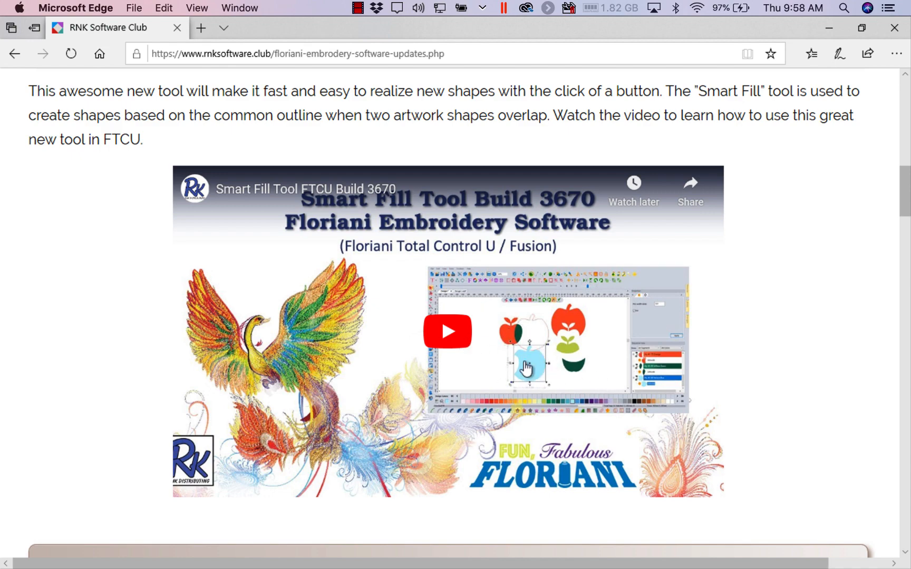
pyautogui.scroll(1, 529, 384)
pyautogui.scroll(10, 529, 385)
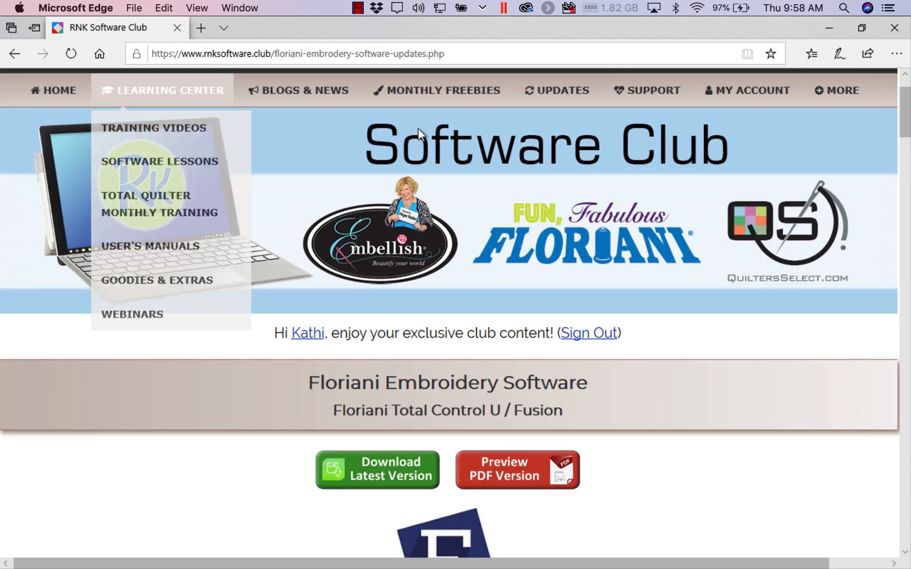
# - Open the Club Weekly News Archive and look over the newsletter titles from April 2020 back to March 2019
pyautogui.moveTo(309, 94)
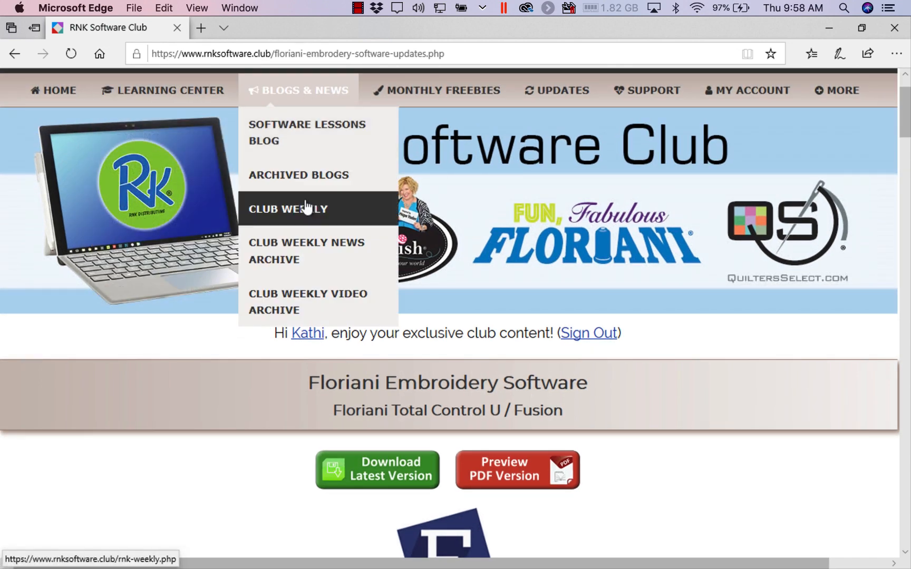
pyautogui.click(310, 241)
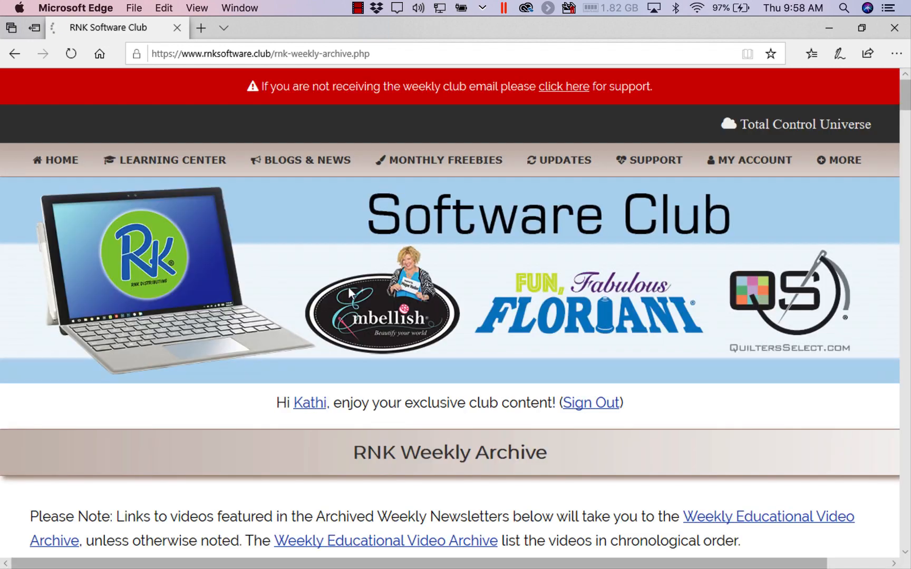
pyautogui.scroll(-7, 349, 289)
pyautogui.scroll(-8, 350, 295)
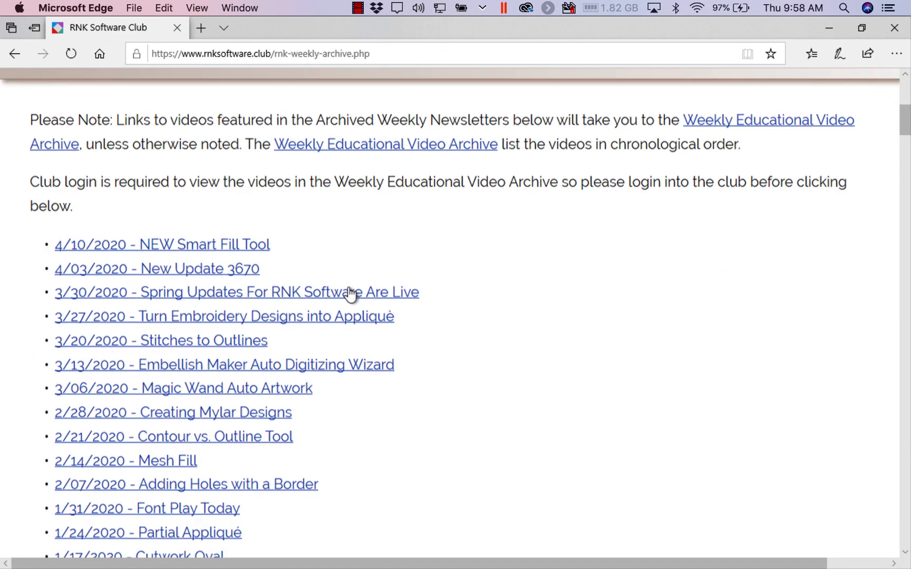
pyautogui.scroll(-10, 350, 295)
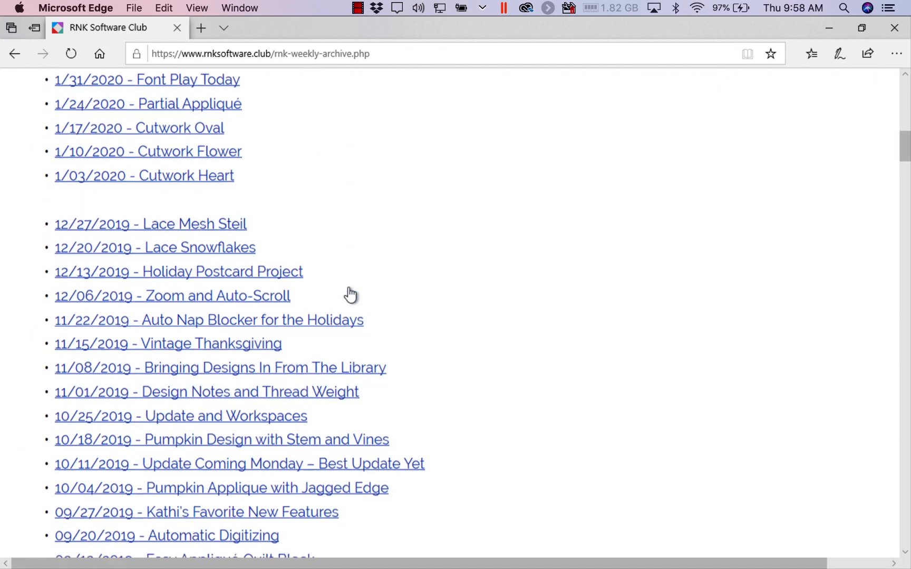
pyautogui.scroll(-8, 351, 296)
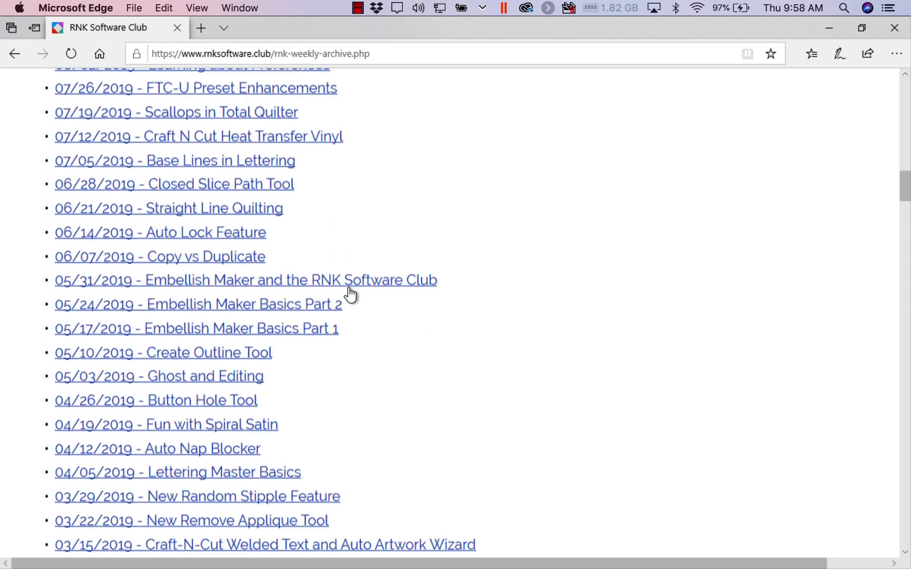
pyautogui.scroll(7, 351, 295)
pyautogui.scroll(4, 350, 295)
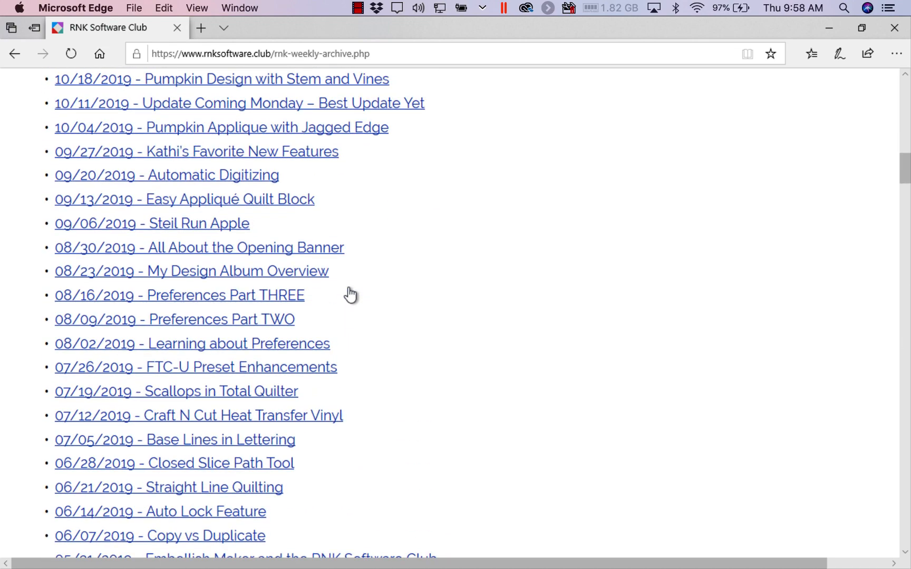
pyautogui.scroll(1, 350, 294)
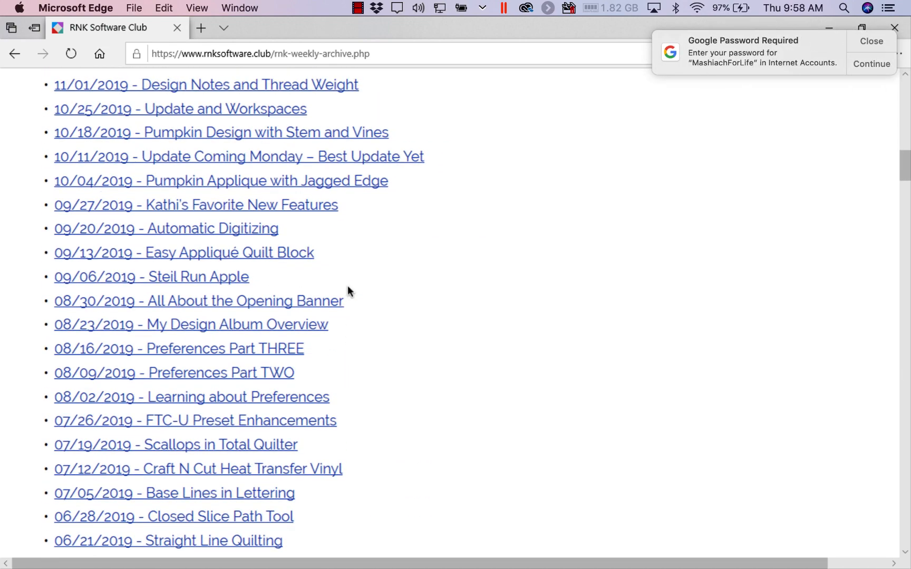
# - Dismiss the Google password notification and look through the 2019 newsletter topics back to January
pyautogui.click(880, 40)
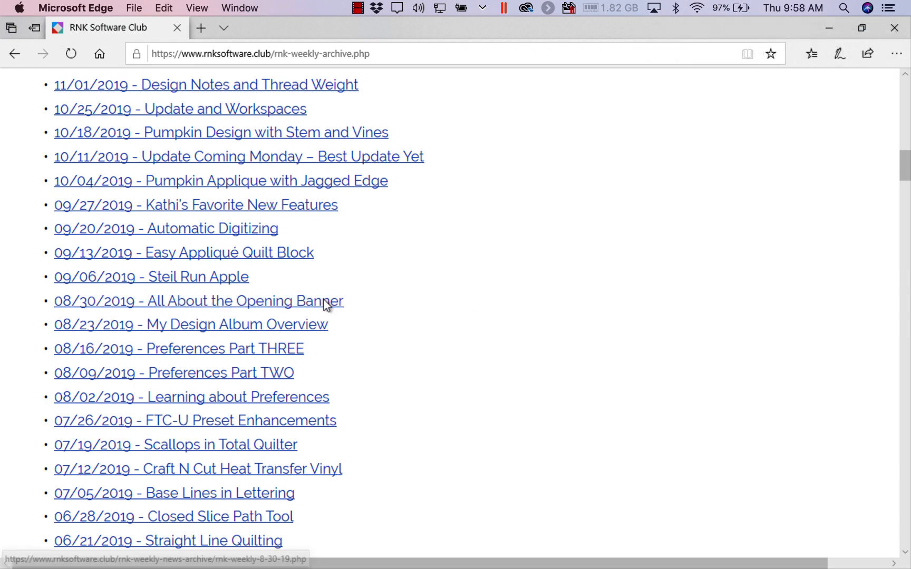
pyautogui.scroll(-4, 332, 295)
pyautogui.click(239, 392)
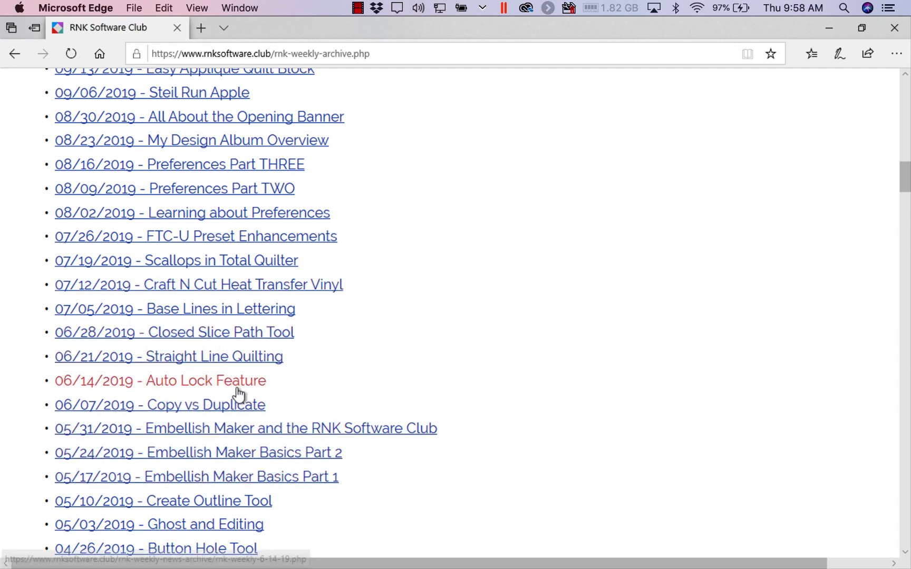
pyautogui.scroll(-5, 358, 390)
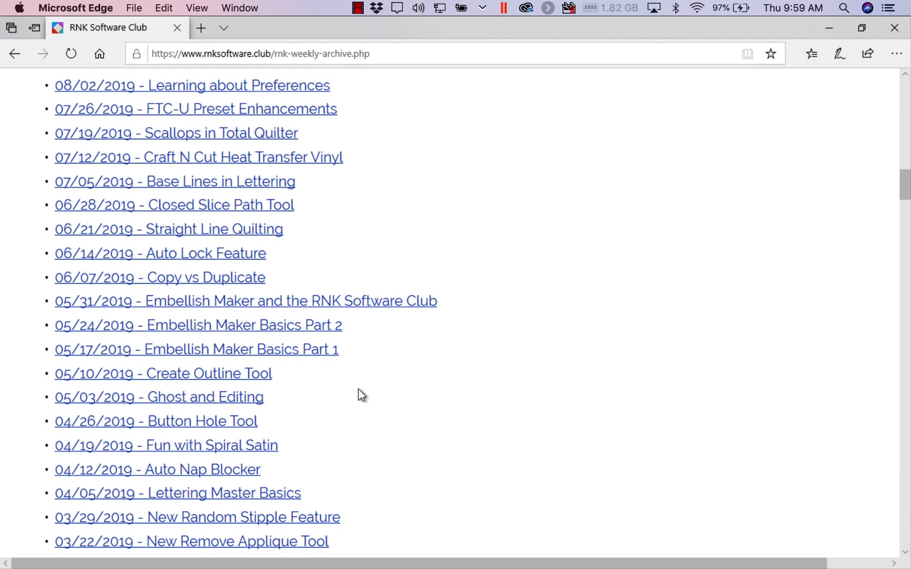
pyautogui.scroll(-8, 358, 390)
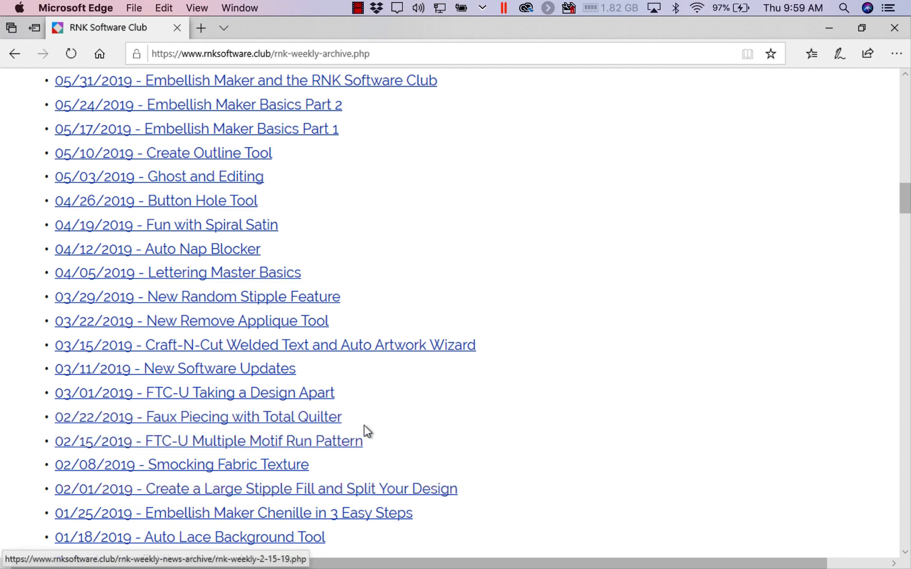
# - Go back over the most recent 2020 newsletters in the archive, including the 4/03/2020 New Update 3670 entry
pyautogui.scroll(15, 271, 272)
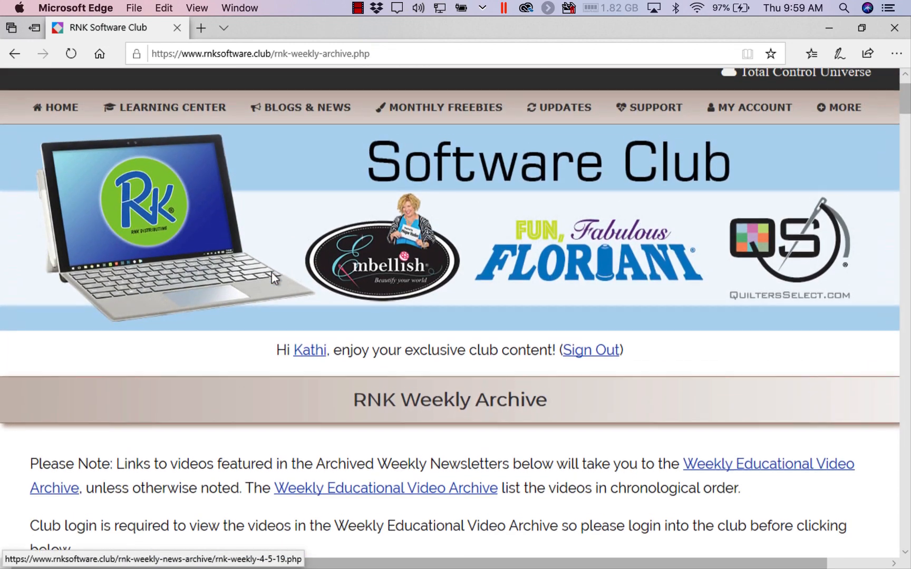
pyautogui.scroll(-20, 271, 273)
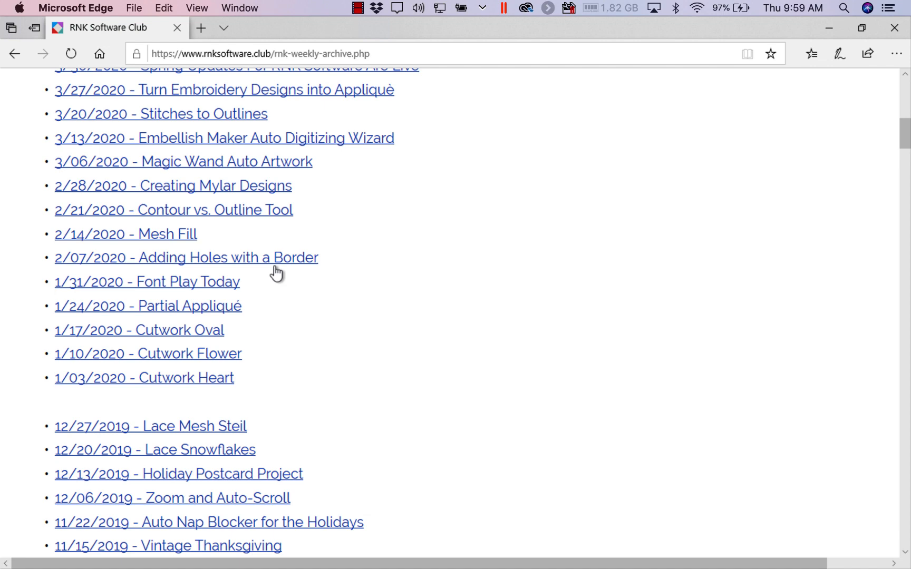
pyautogui.scroll(3, 277, 273)
pyautogui.scroll(3, 277, 274)
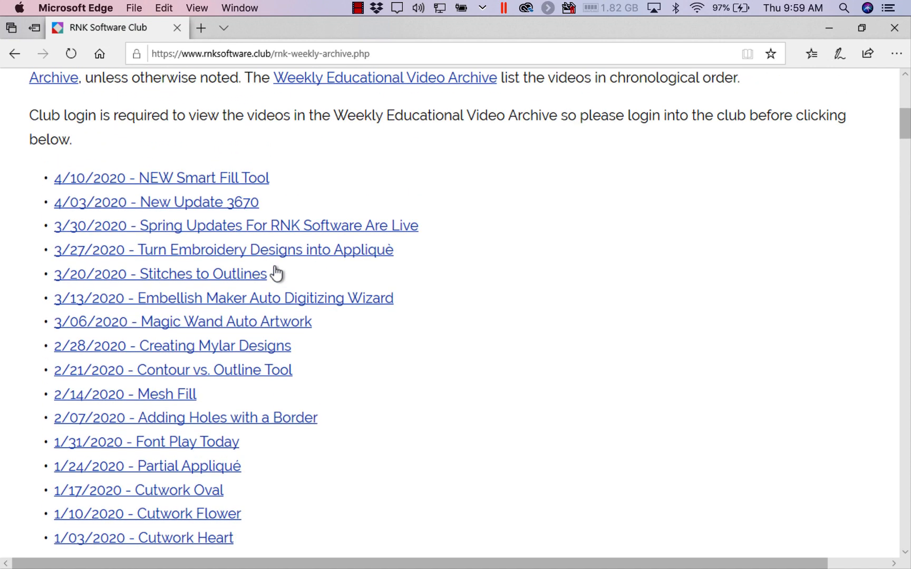
pyautogui.scroll(1, 276, 274)
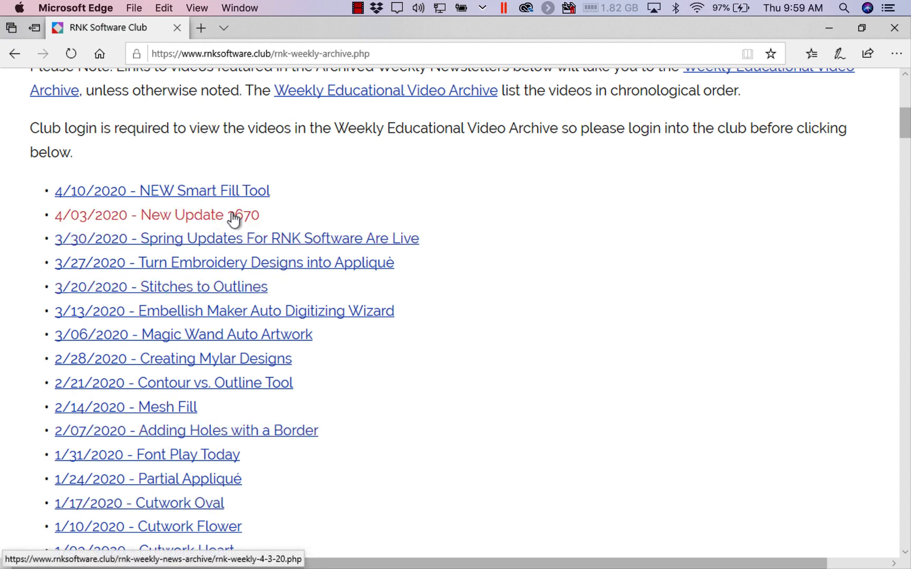
pyautogui.scroll(10, 232, 221)
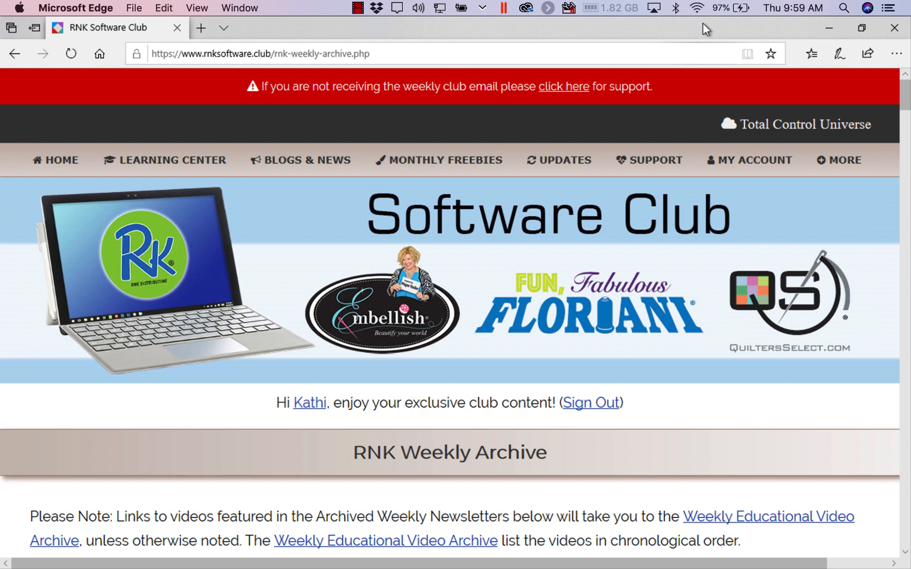
pyautogui.click(358, 8)
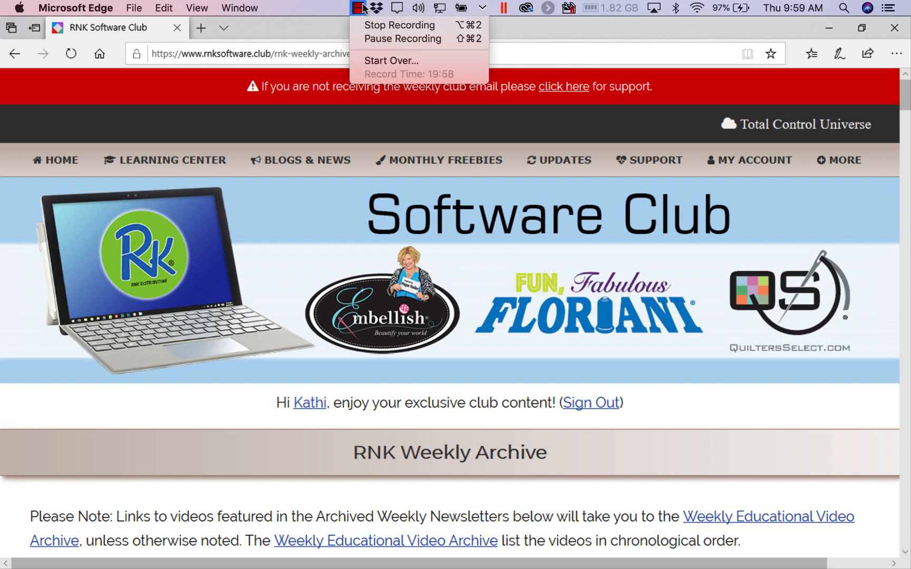